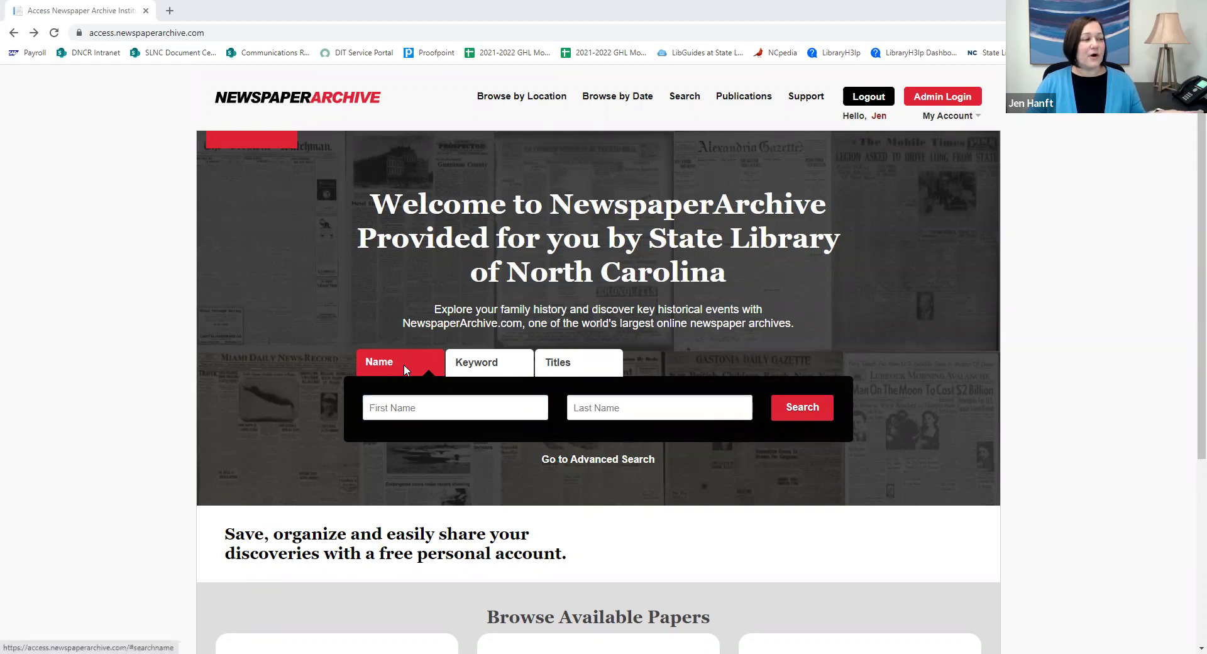
Look over the homepage's Keyword and Titles search options and the choices for browsing available papers
click(582, 369)
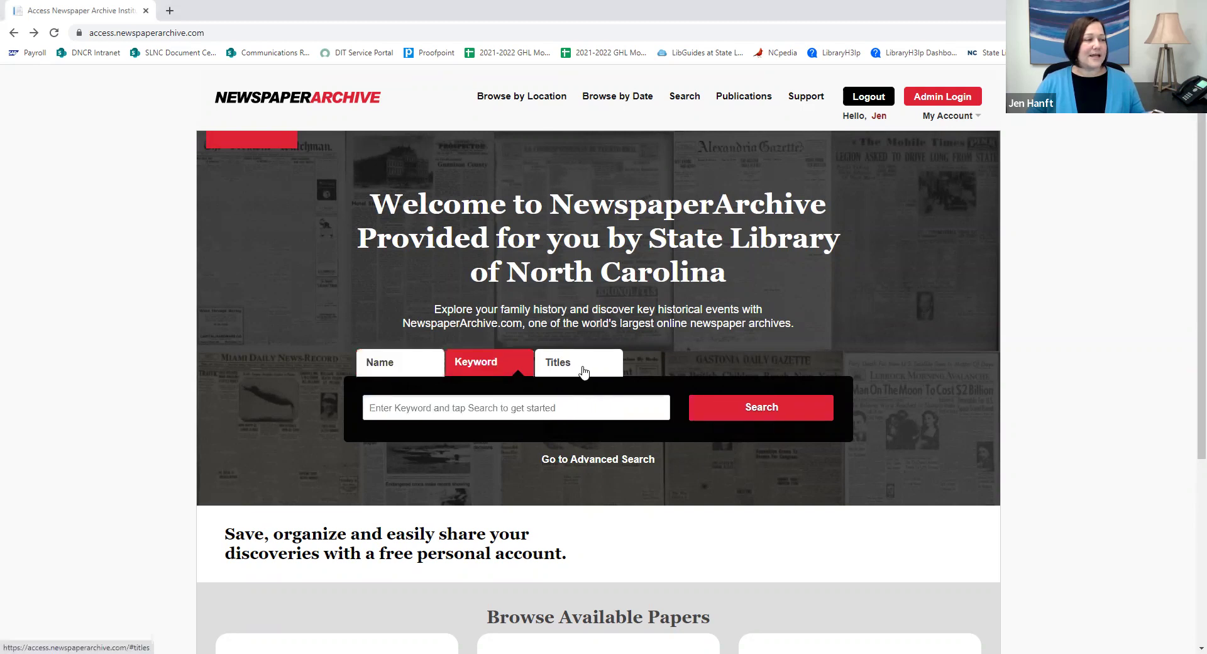
click(583, 370)
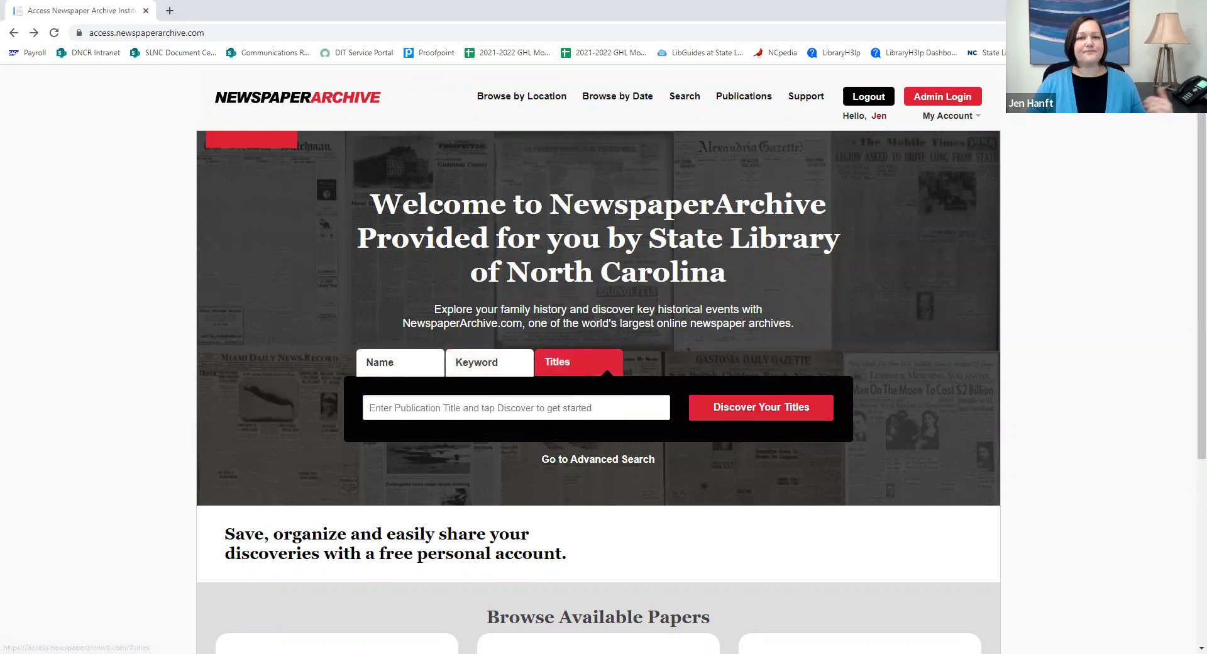
scroll(929, 321, down, 4)
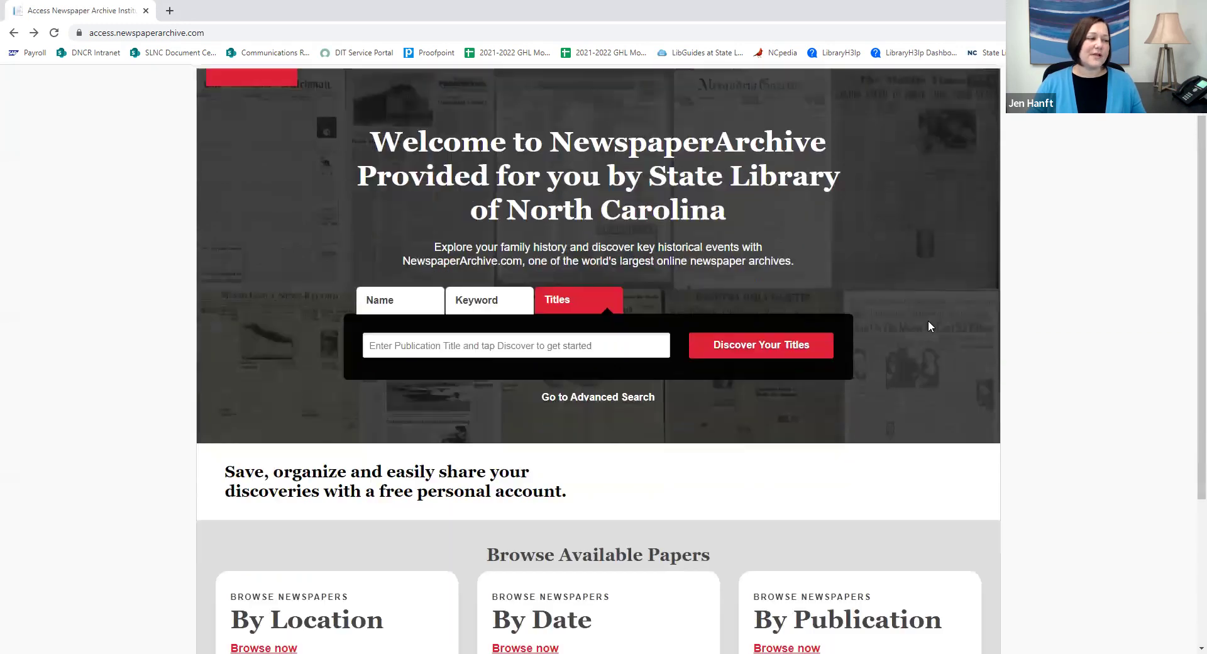
scroll(929, 325, down, 1)
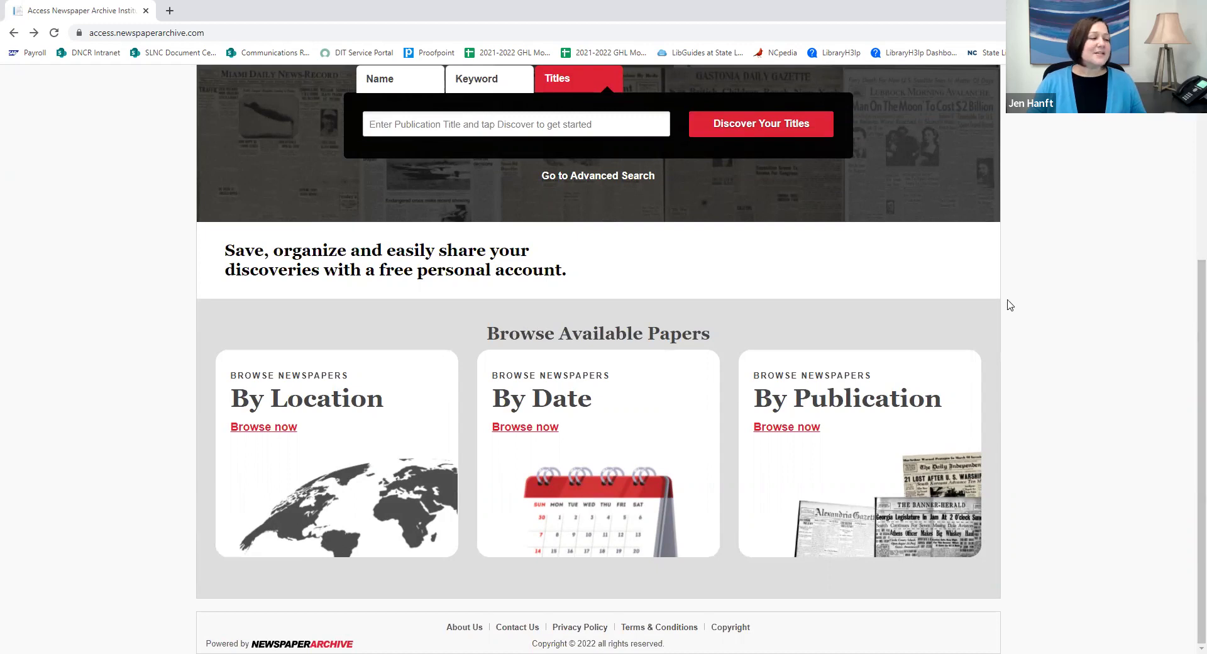
Open newspaper browsing by date and find the section for browsing archives by century
click(521, 428)
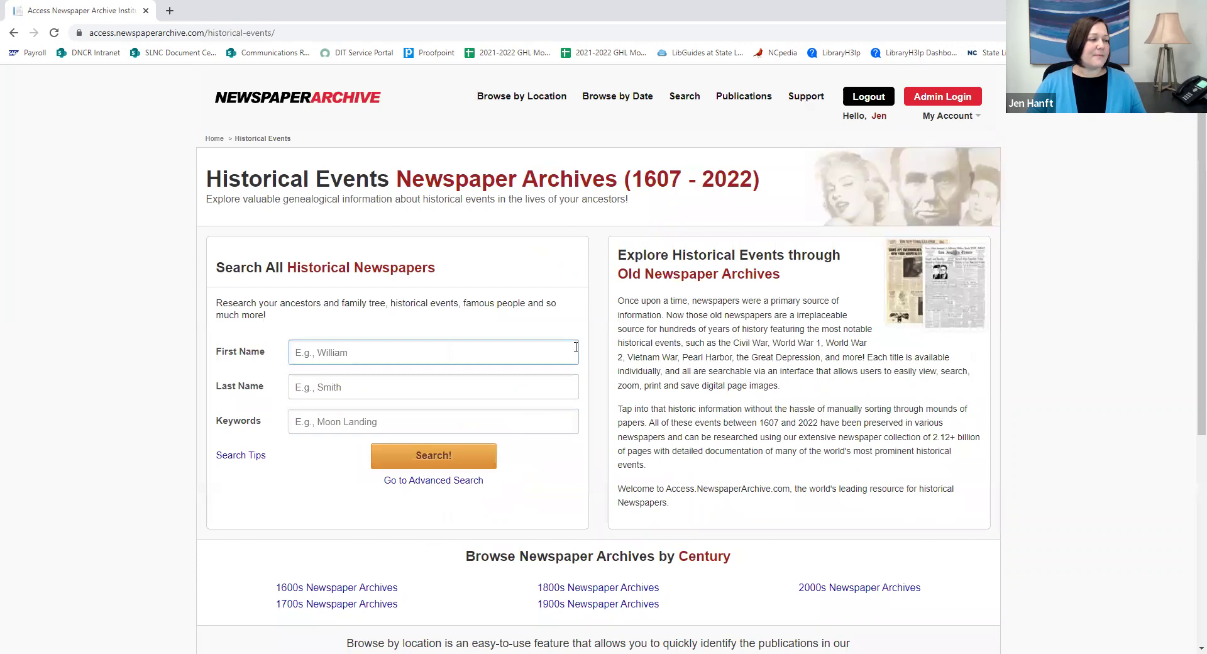
scroll(576, 347, down, 3)
scroll(576, 347, down, 1)
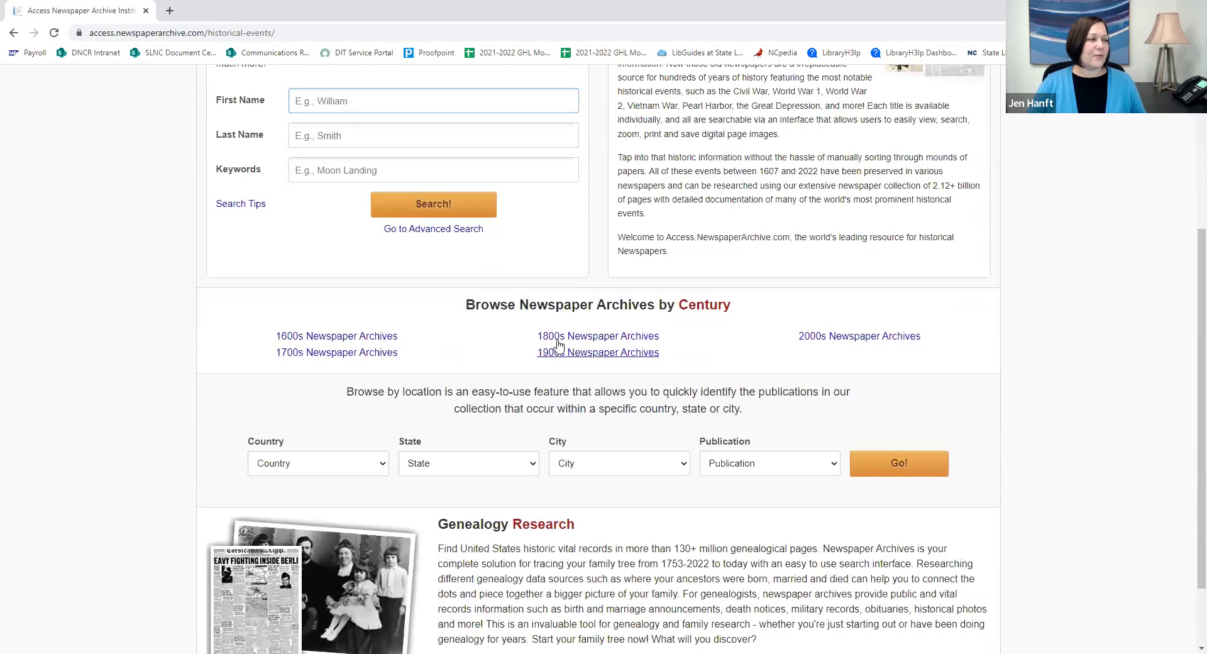
drag(740, 288, 748, 303)
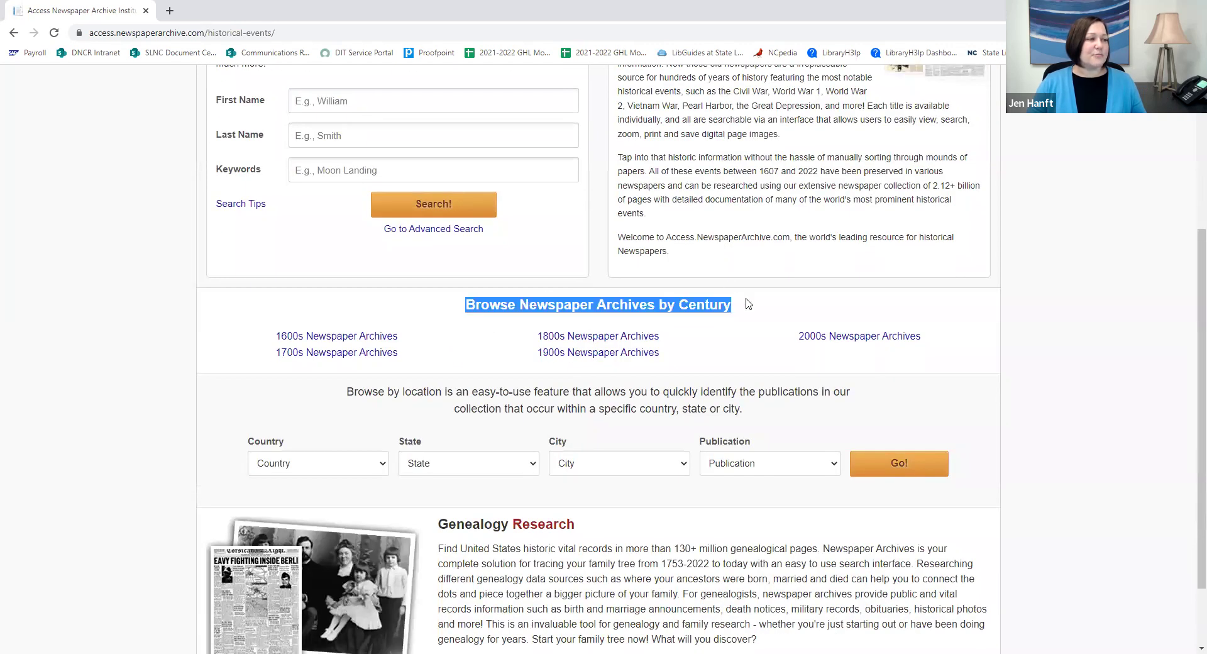
click(747, 304)
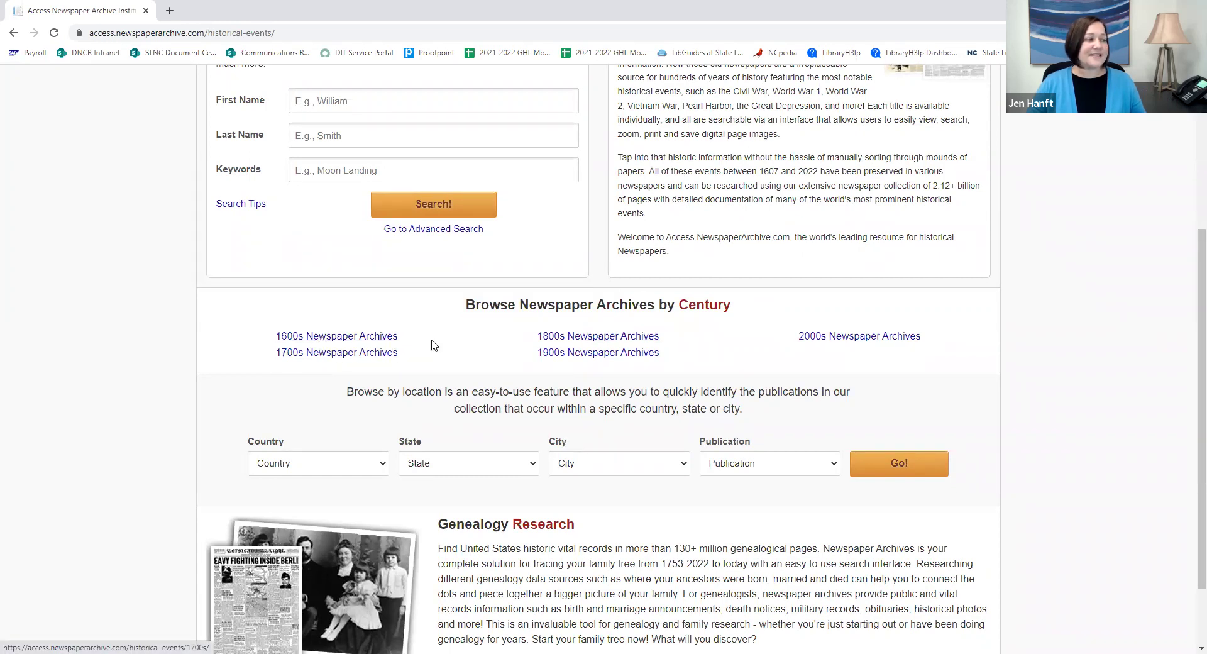
Open the 1700s newspaper archives and choose the year 1775
click(359, 354)
scroll(555, 340, down, 3)
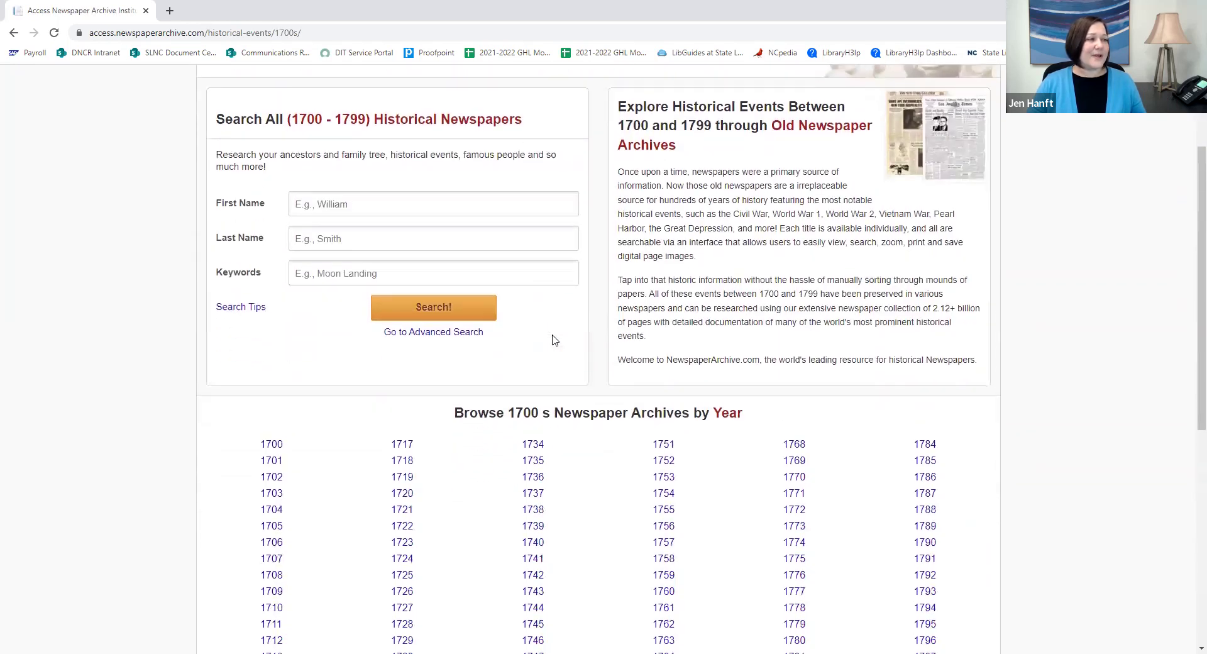
scroll(555, 341, down, 4)
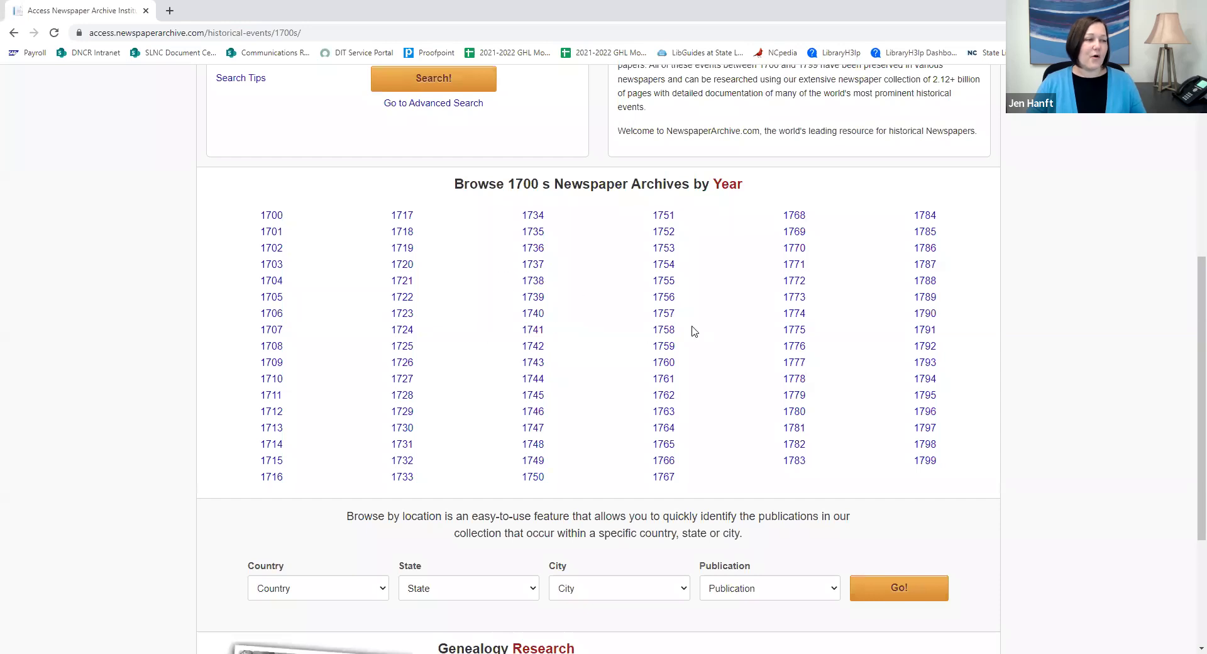
click(794, 333)
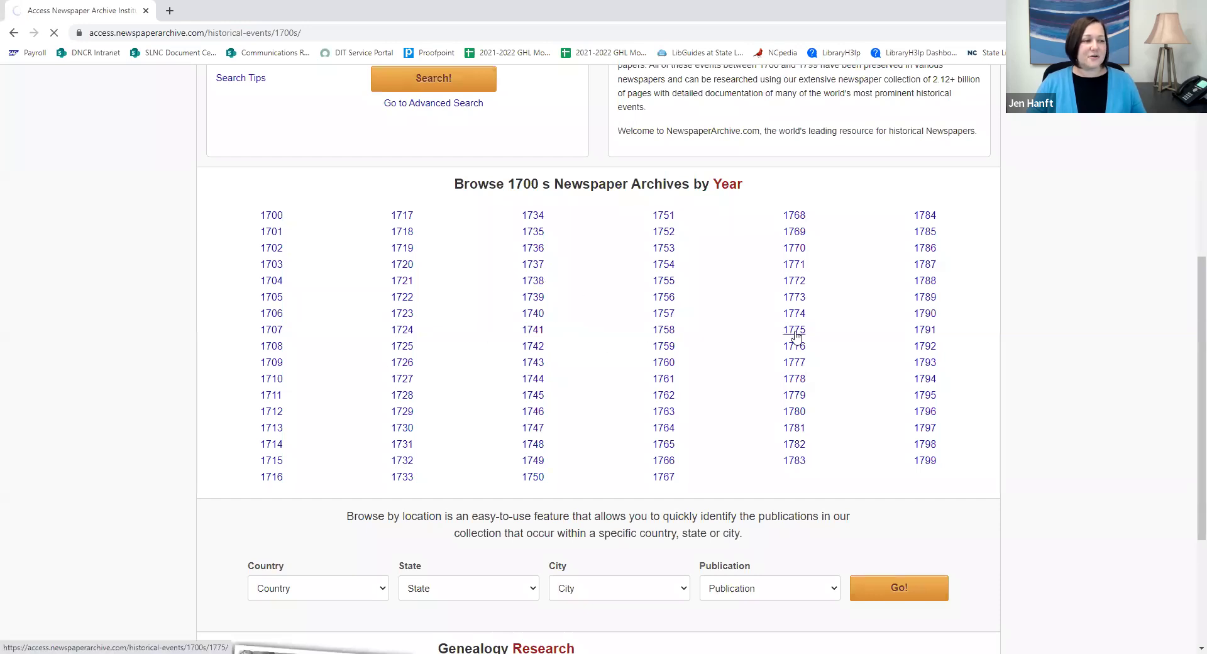
scroll(717, 330, down, 5)
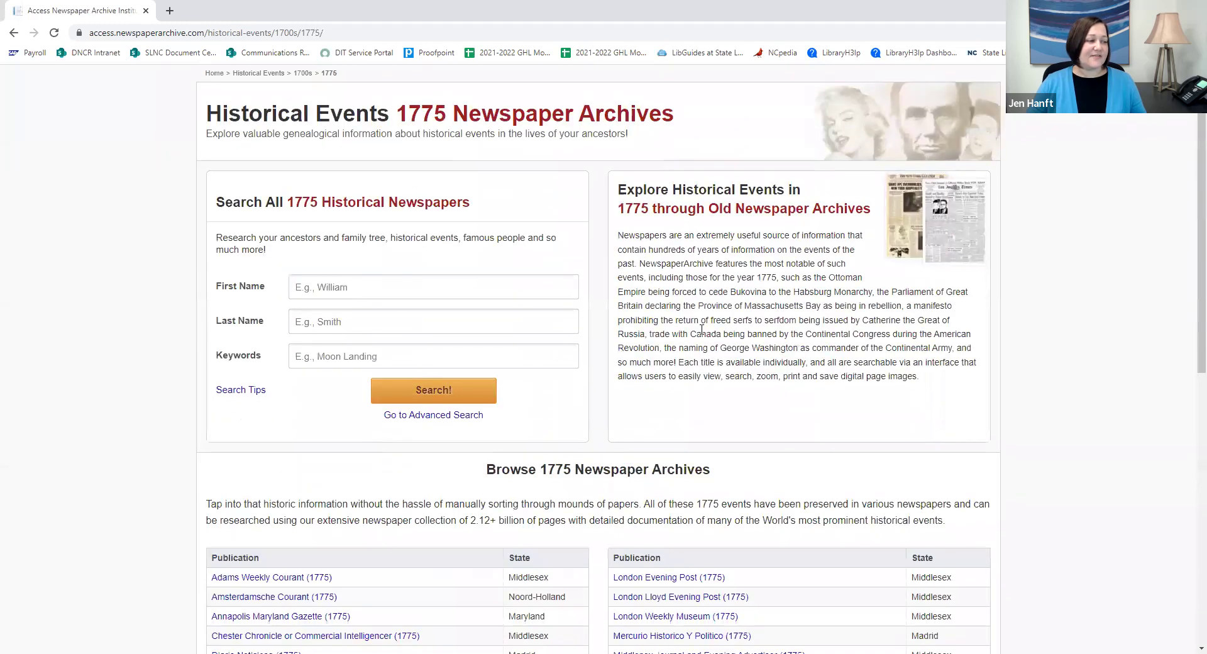
Examine the 1775 publication list for American titles, including the Maryland, Massachusetts and Pennsylvania entries
scroll(700, 330, down, 3)
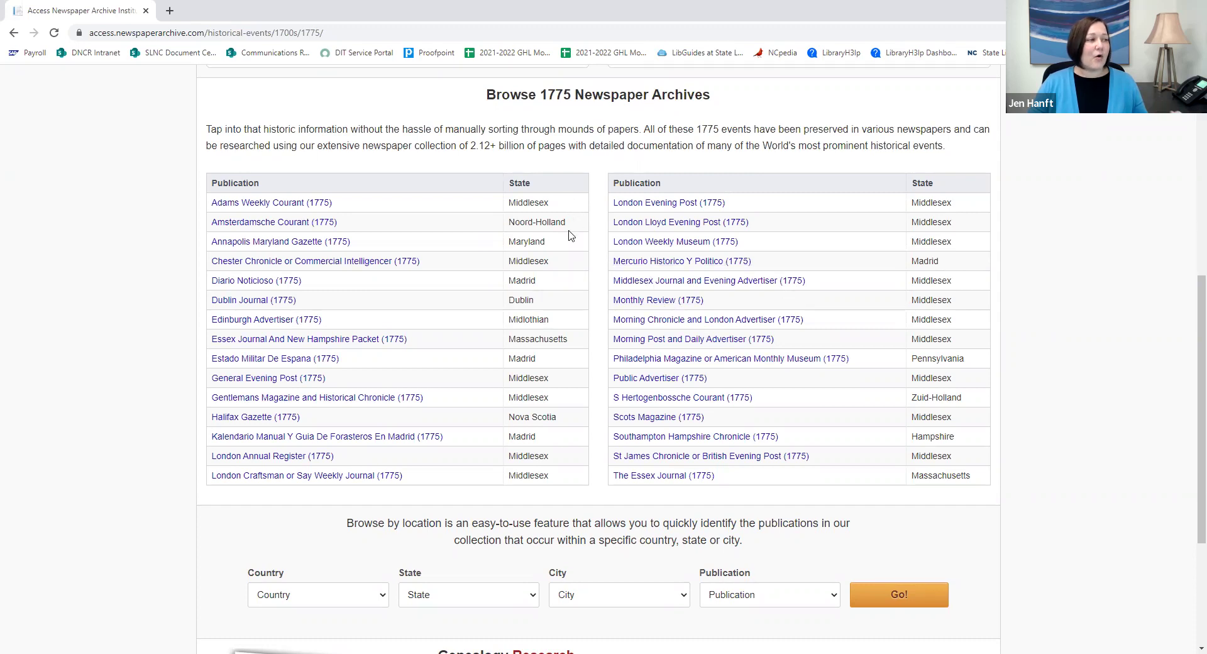
drag(511, 238, 214, 250)
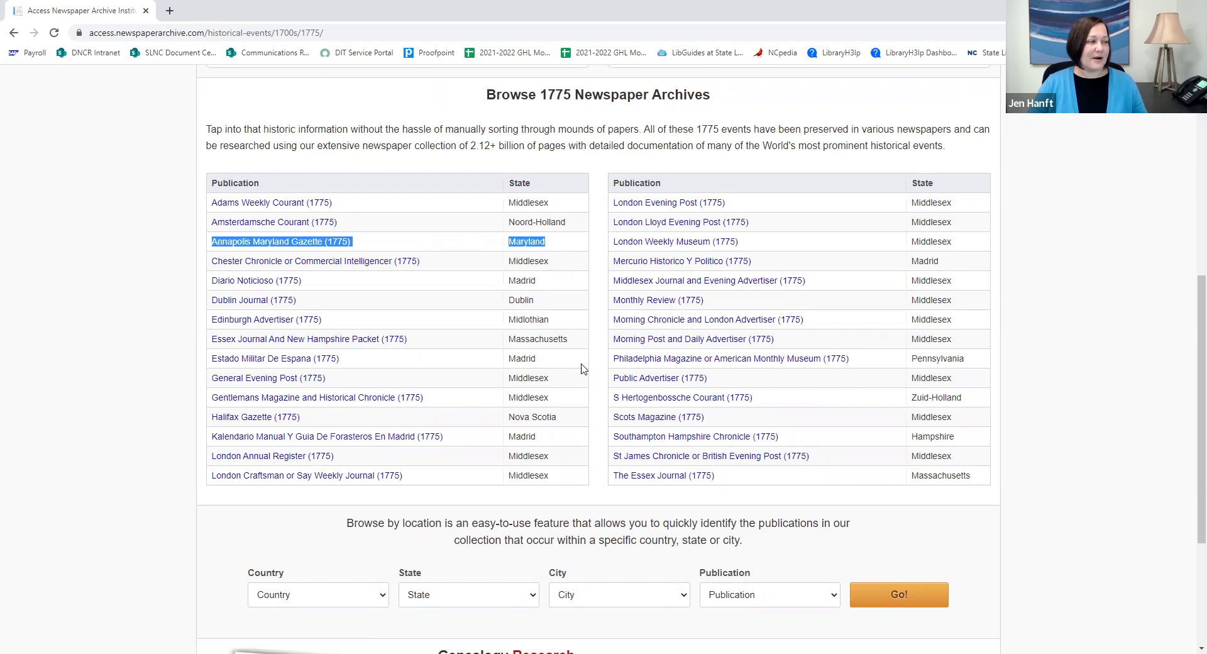
drag(569, 339, 509, 347)
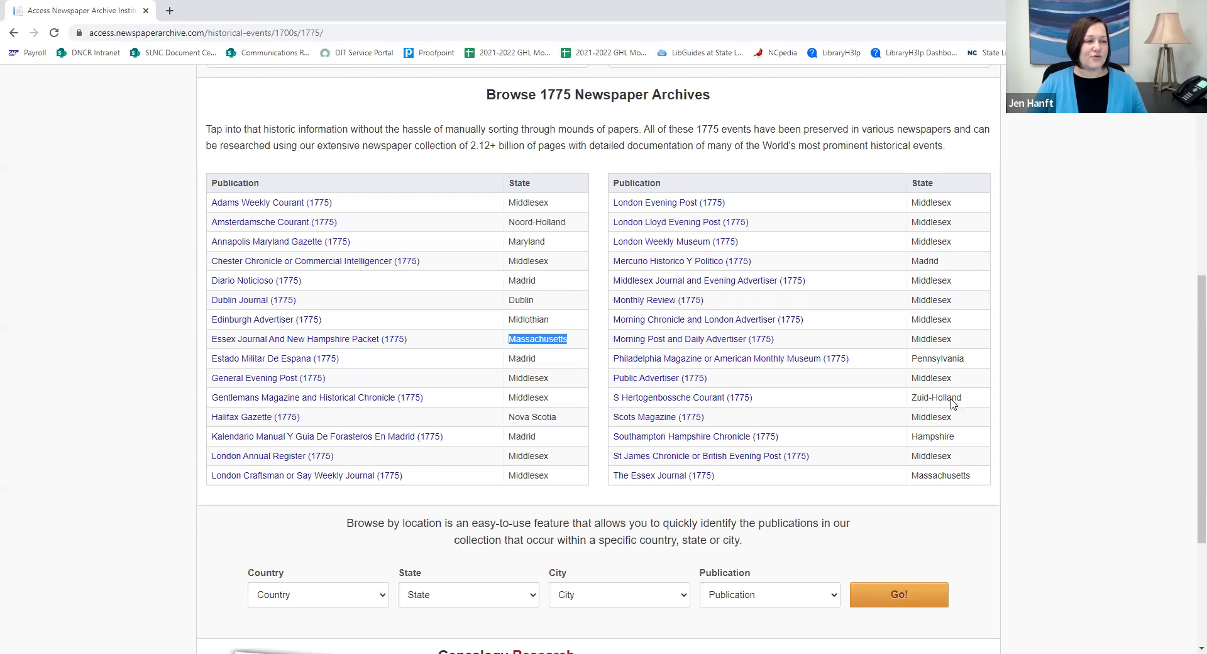
drag(963, 358, 842, 356)
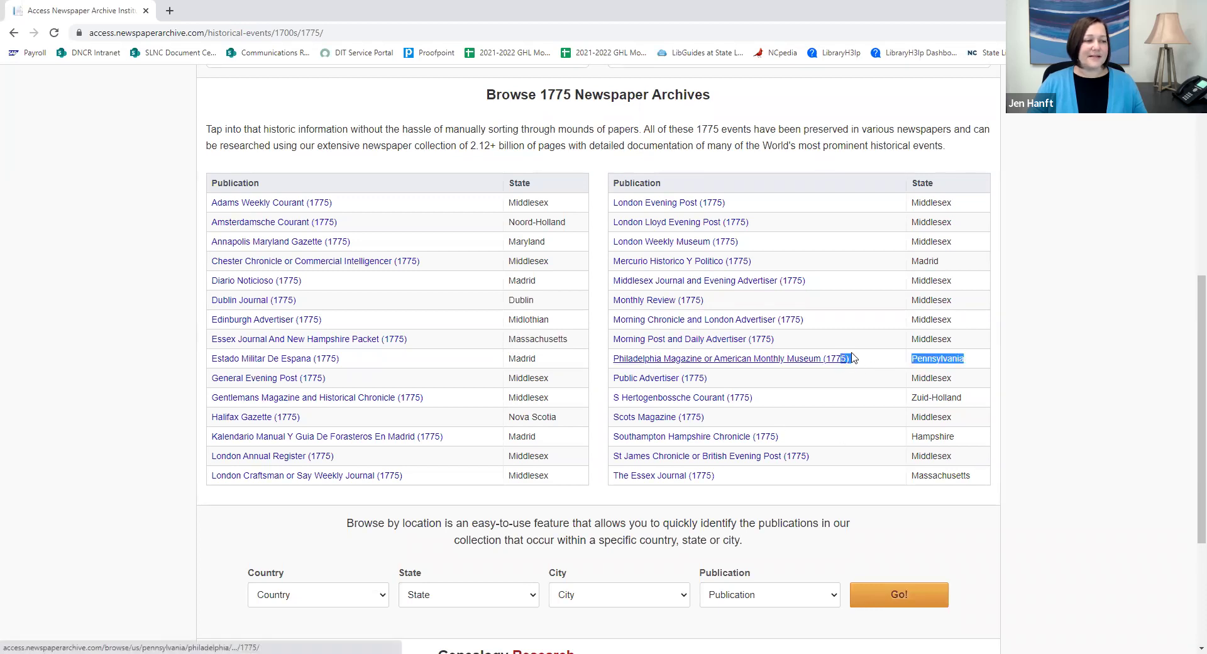
click(1013, 371)
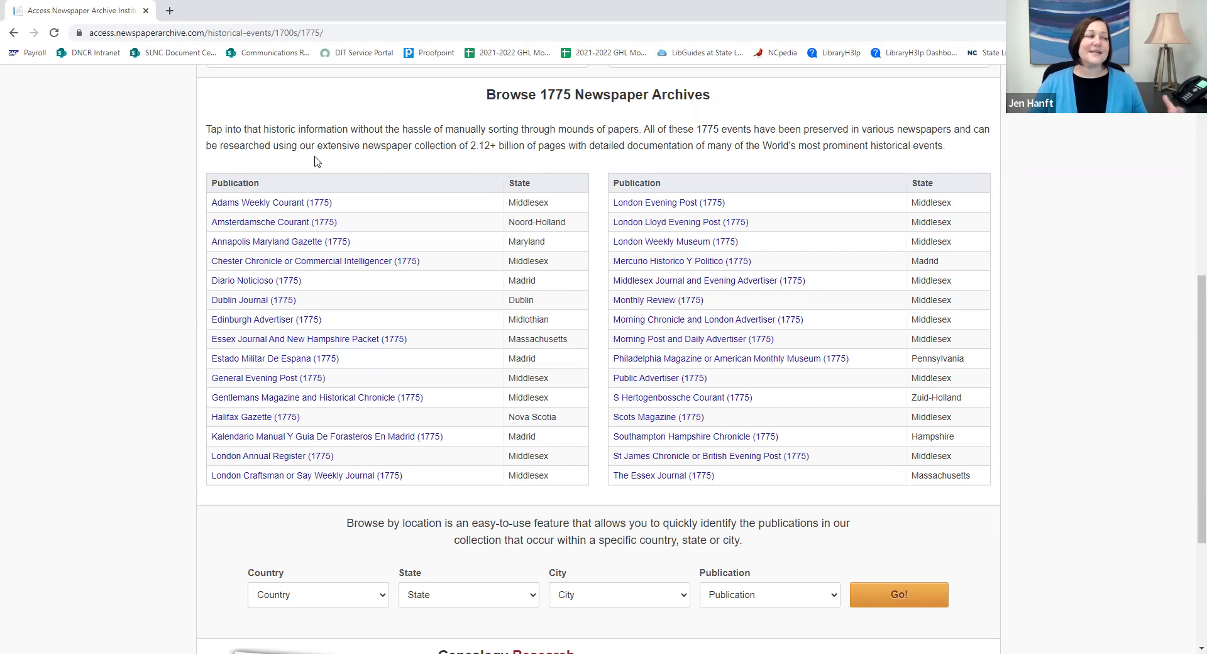
Return from the 1775 archives to the homepage's Browse Available Papers section
click(12, 33)
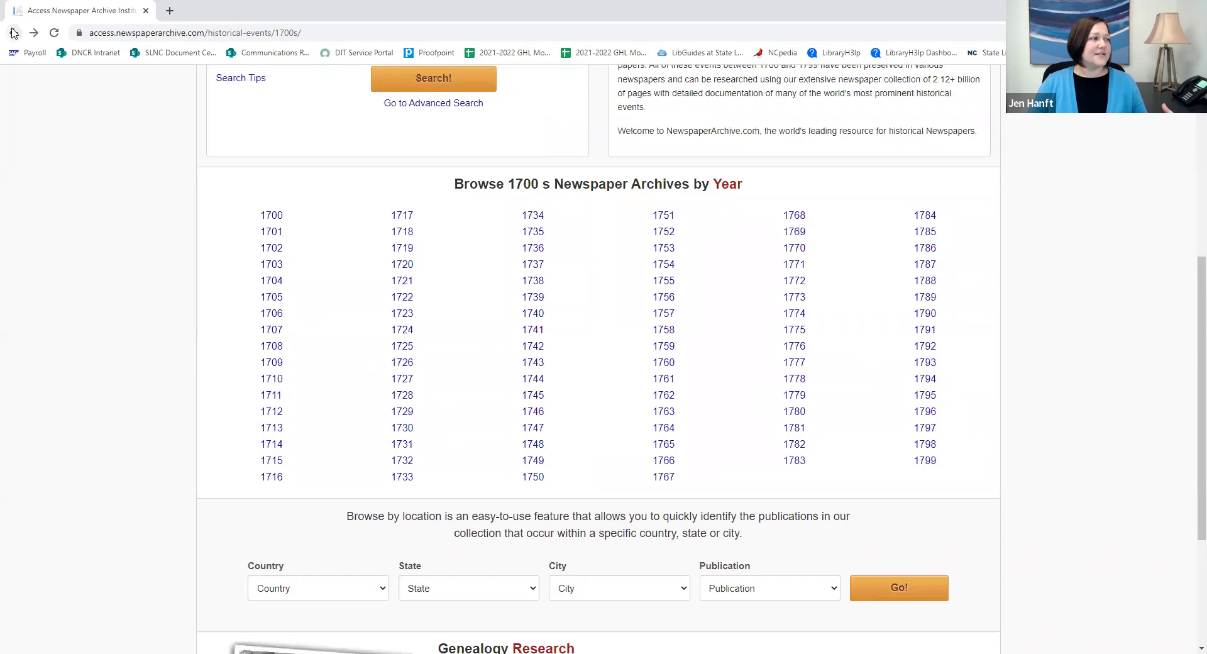
click(12, 33)
click(13, 33)
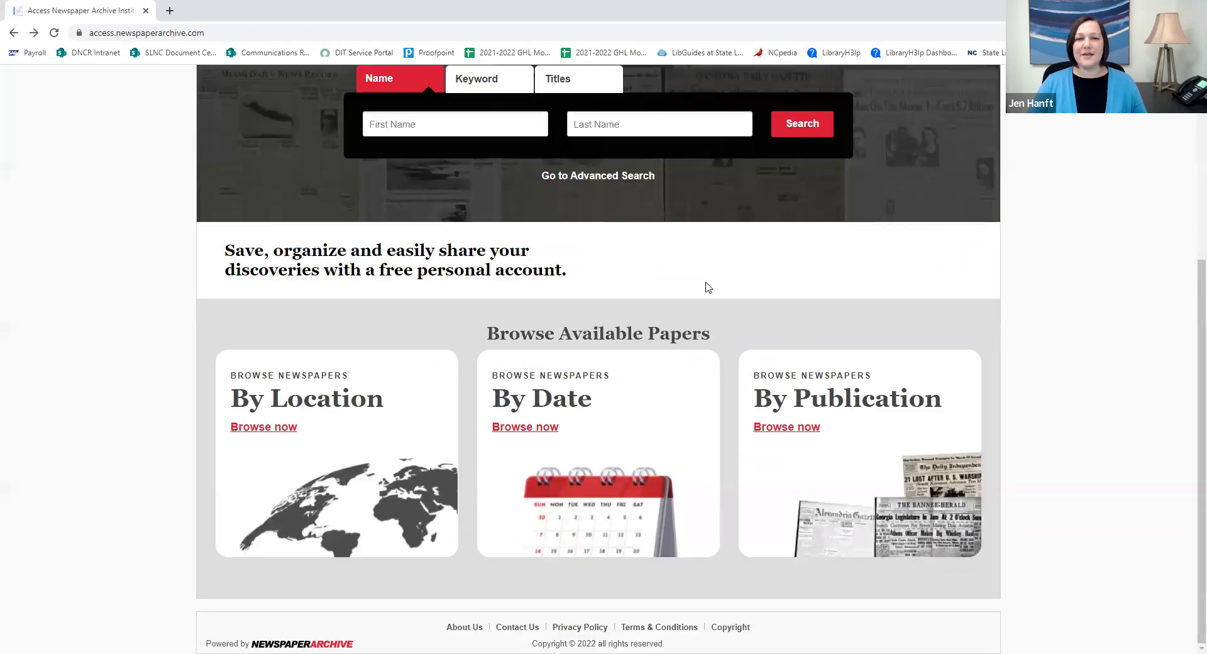
Browse by location to Canada, Prince Edward Island, Charlottetown, and open the page listing all Charlottetown newspapers
click(279, 430)
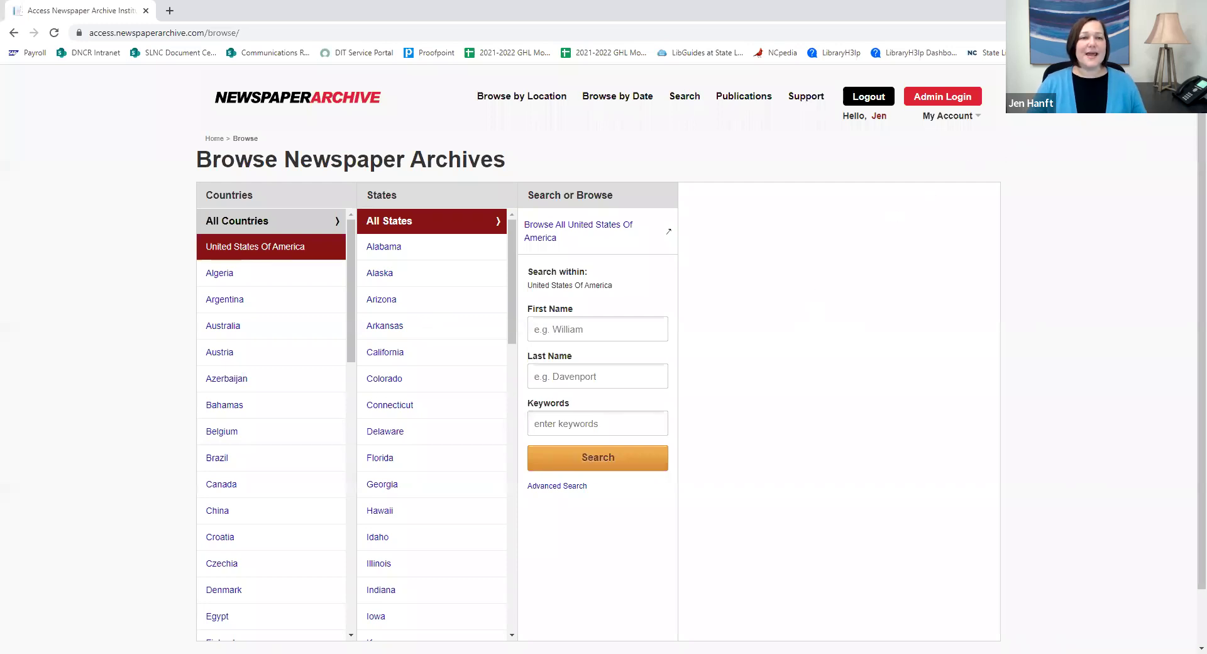
click(230, 489)
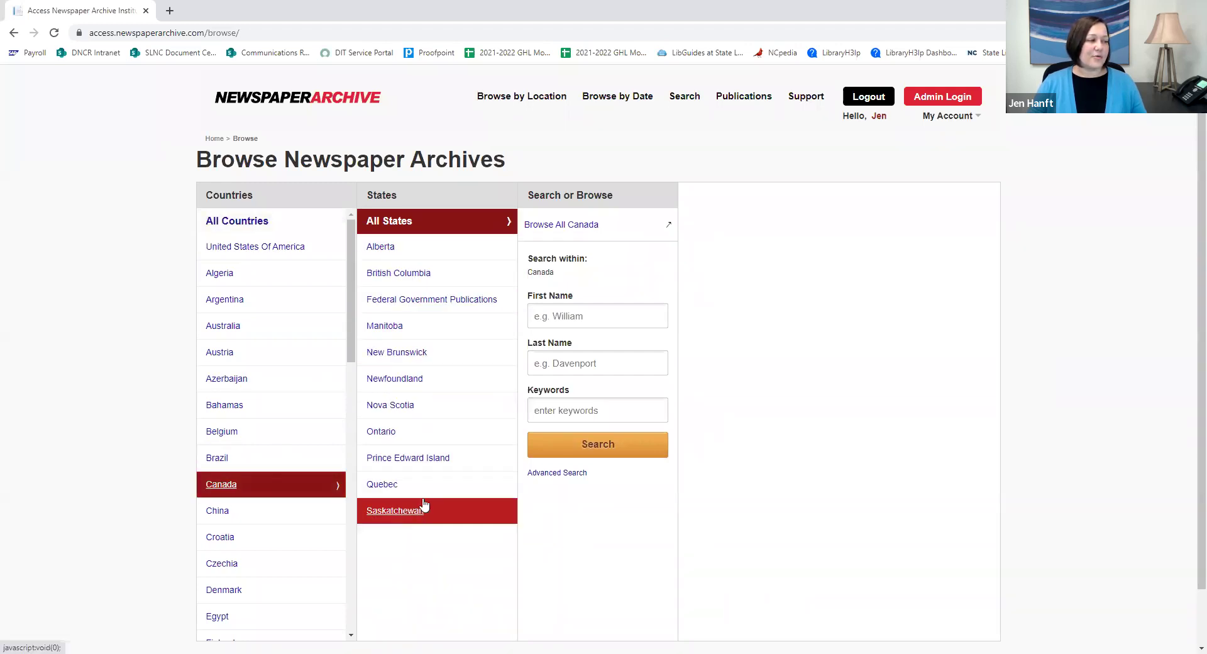
click(426, 463)
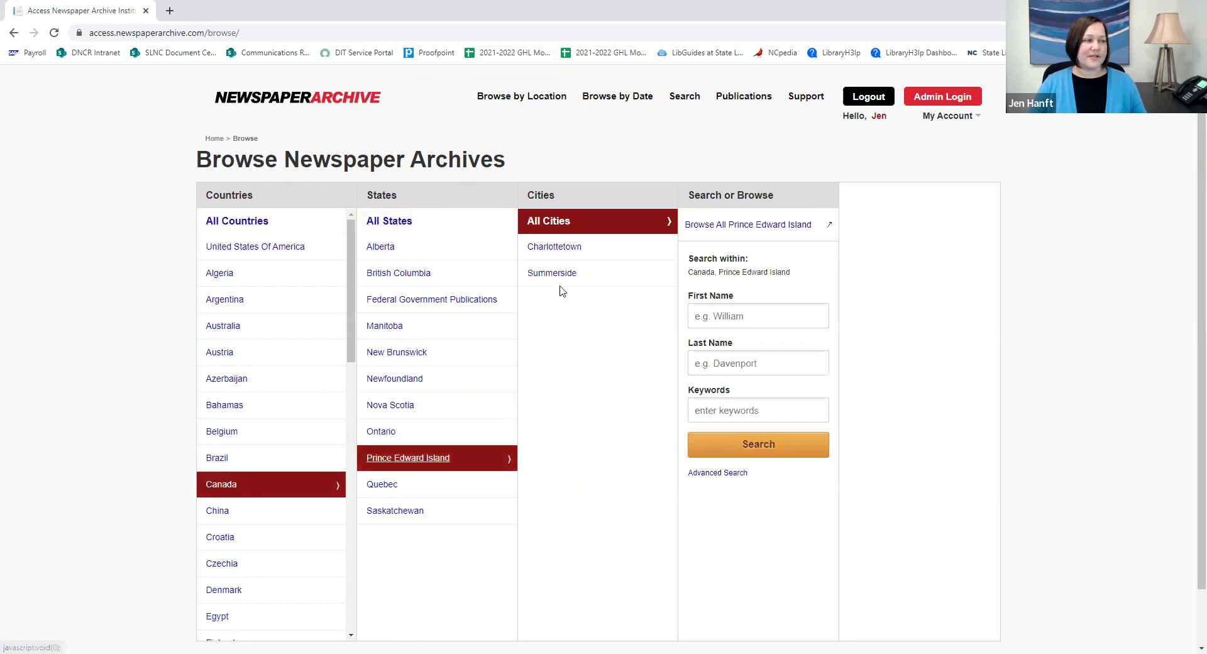
click(551, 247)
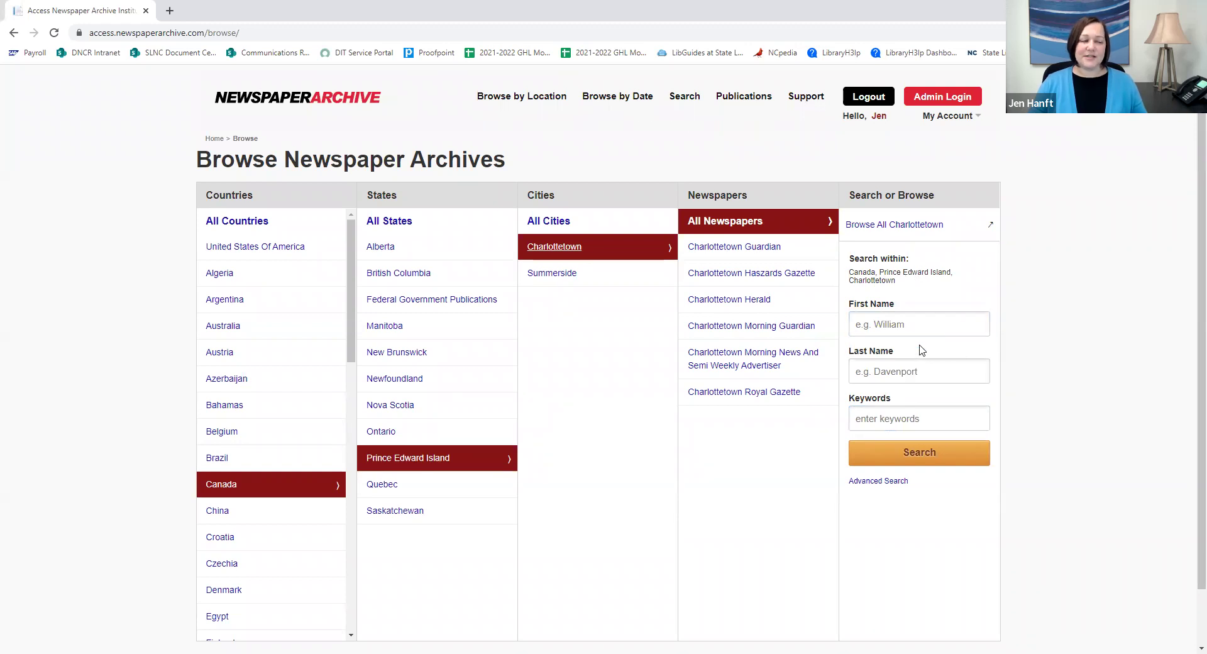
click(915, 415)
drag(925, 483, 979, 491)
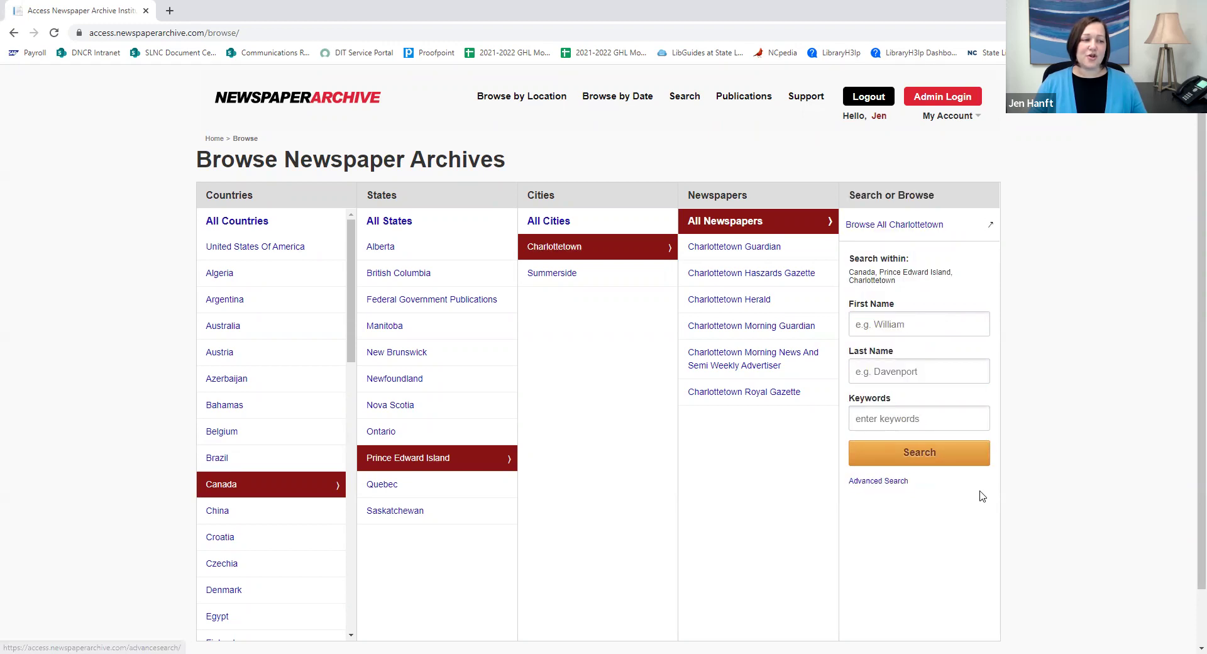
click(897, 226)
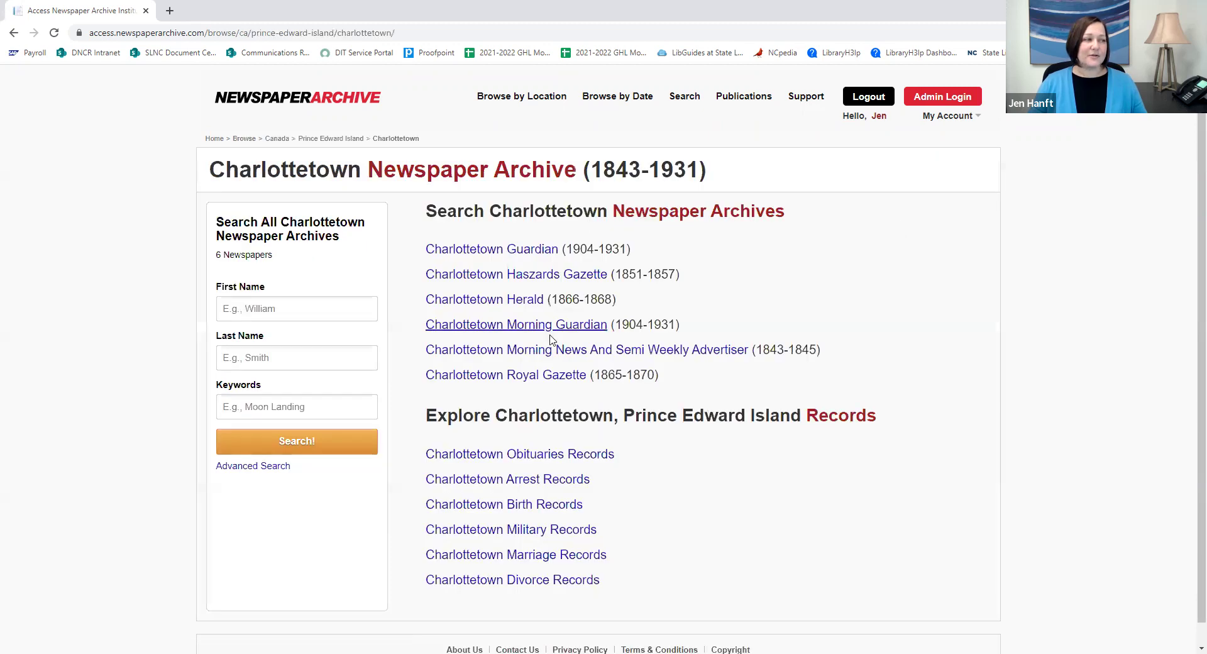
Go back to the homepage from the Charlottetown archive and reopen browsing by location
click(345, 107)
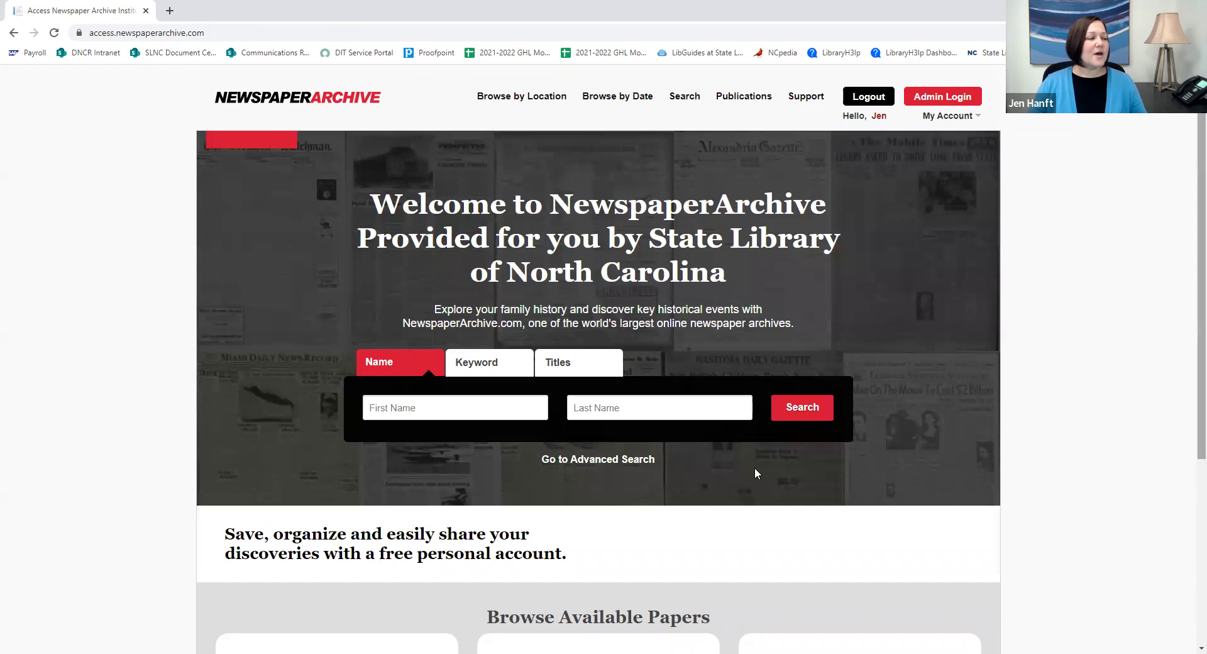
scroll(741, 461, down, 4)
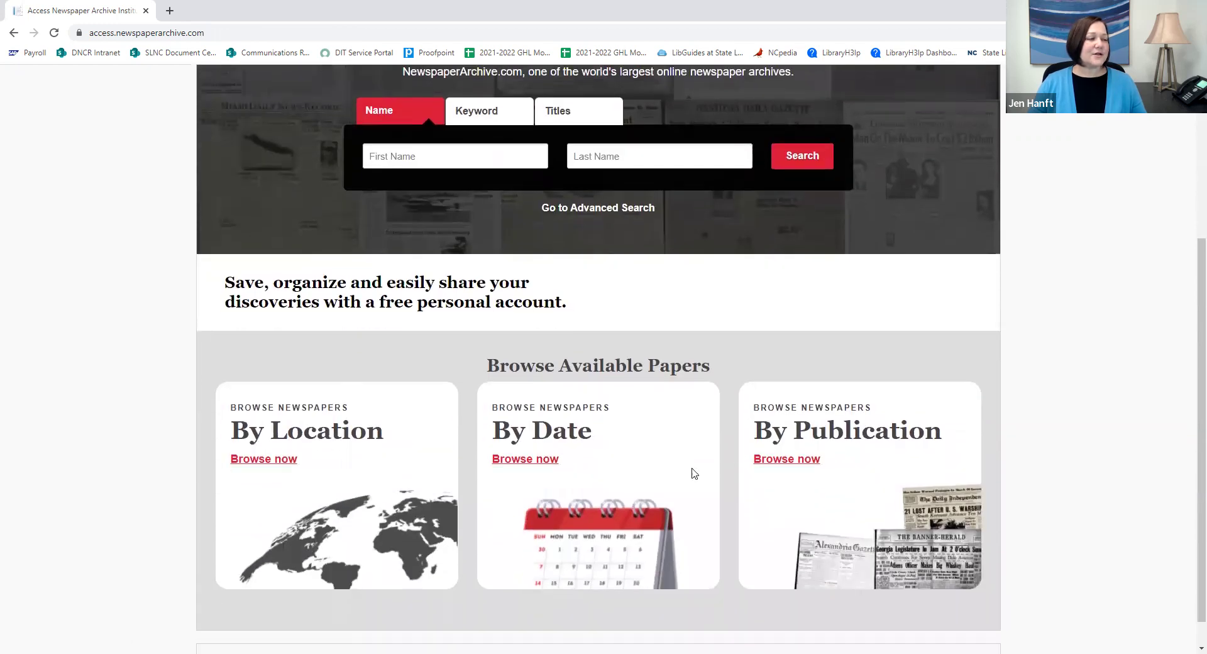
click(267, 459)
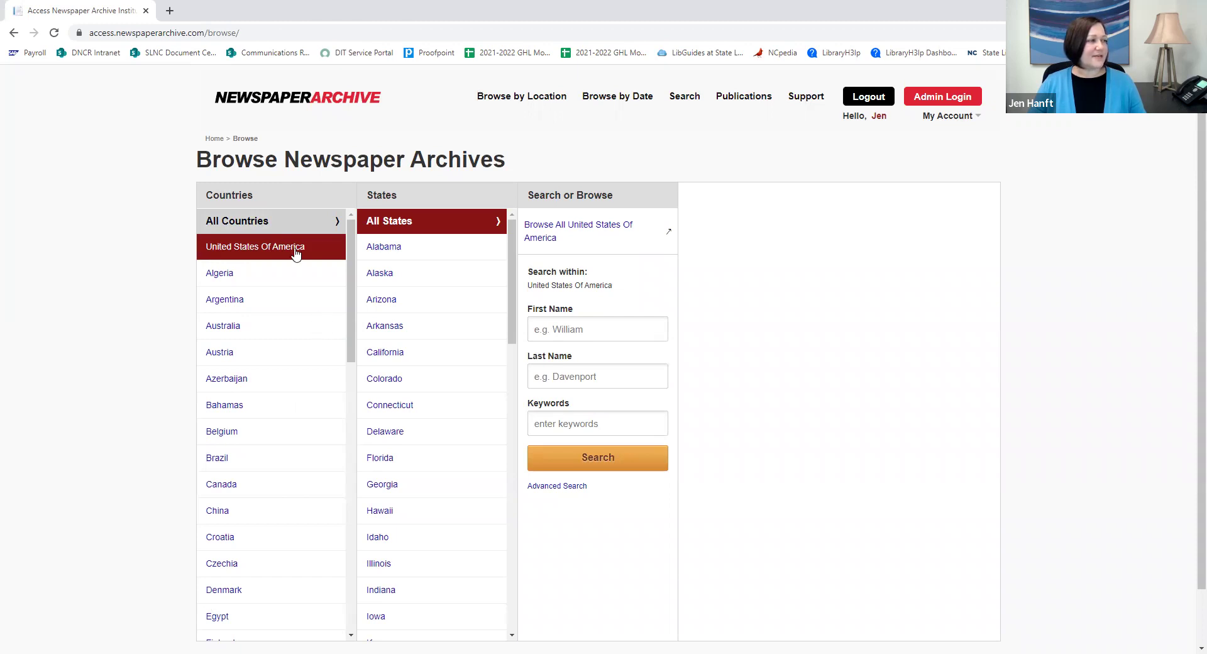
Select North Carolina and the city of Burlington within the United States, and open the page listing all Burlington newspapers
scroll(393, 487, down, 5)
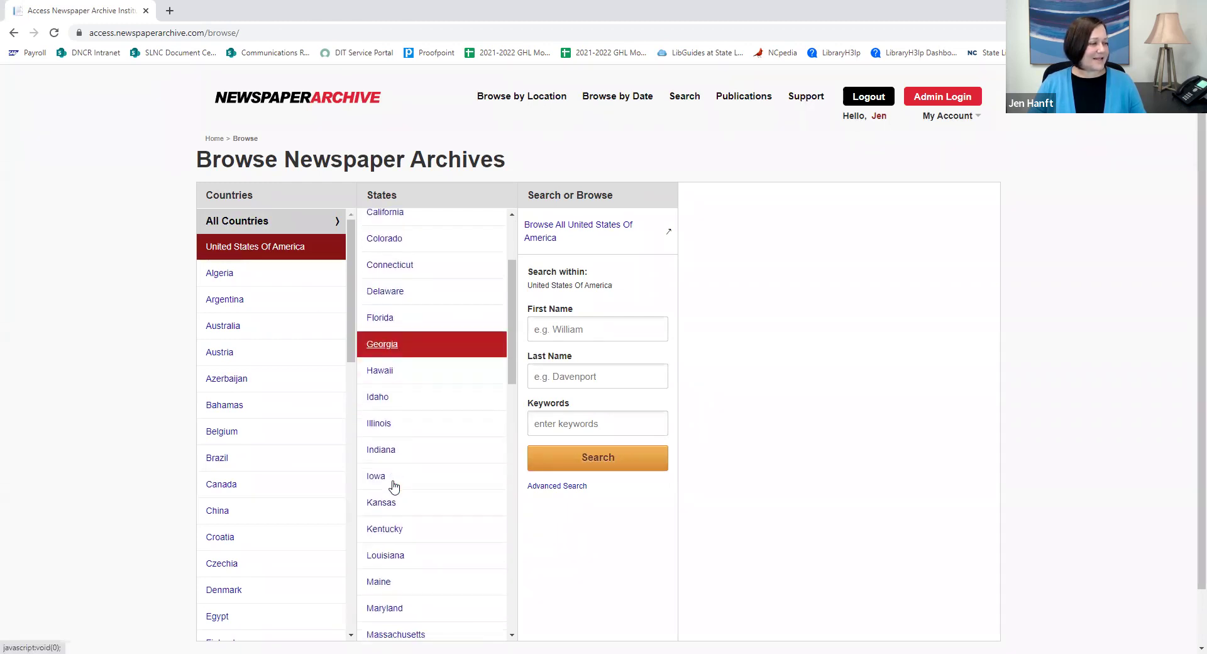
scroll(393, 489, down, 3)
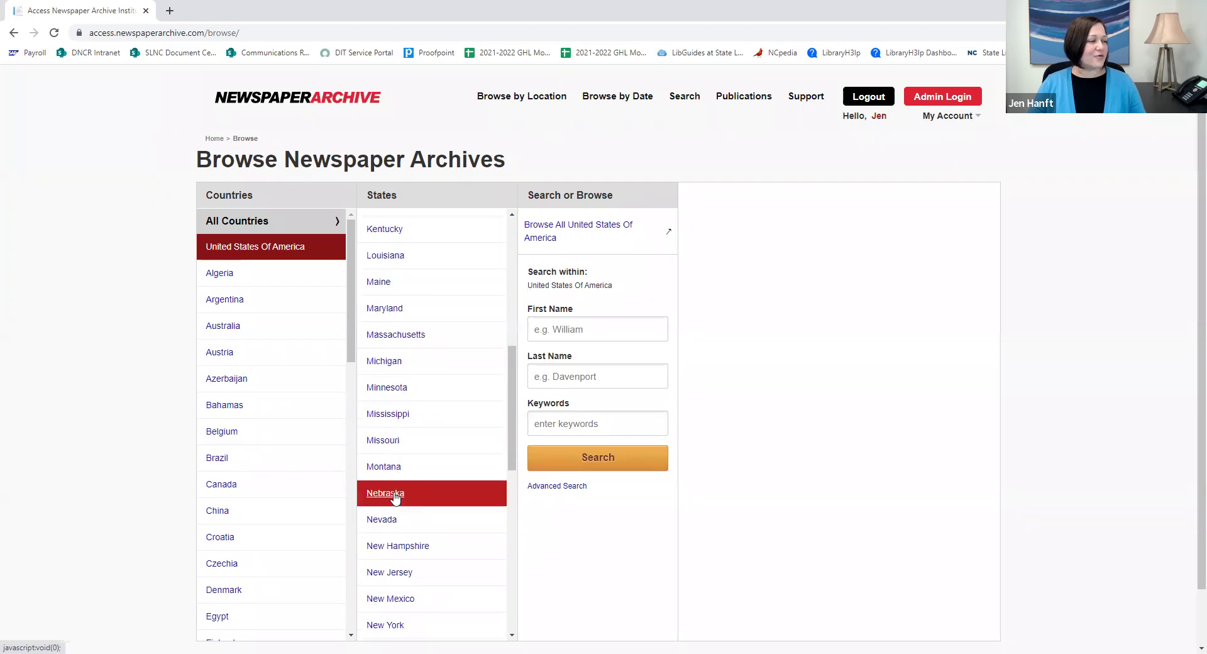
click(408, 588)
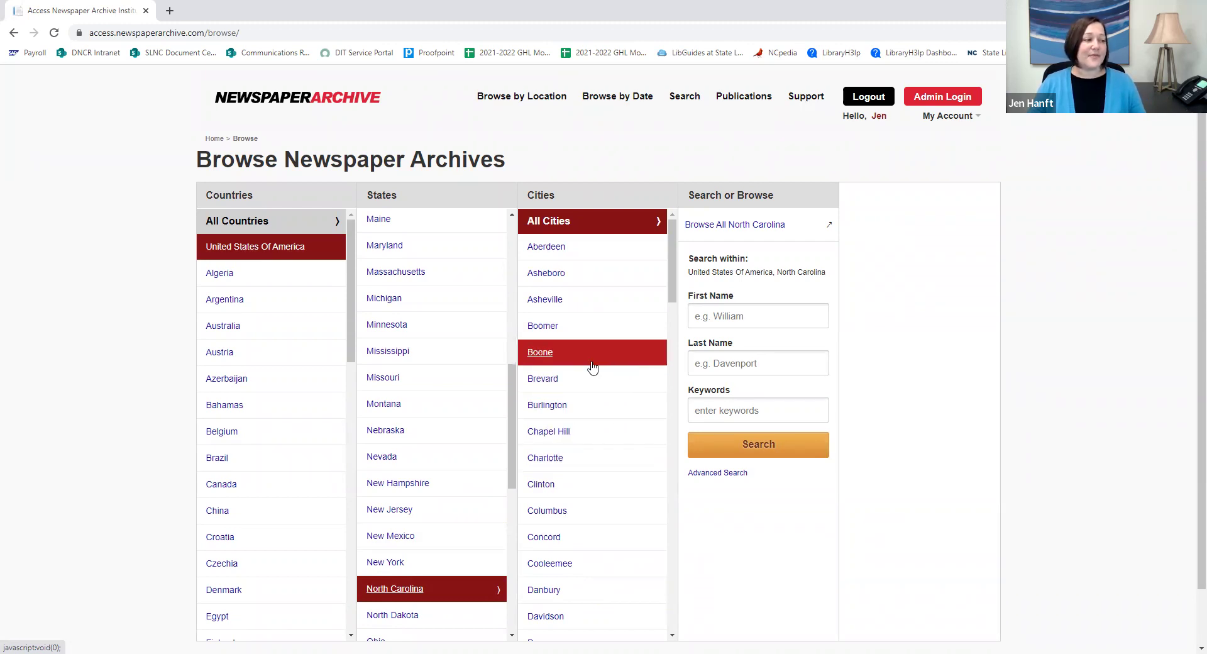
click(553, 407)
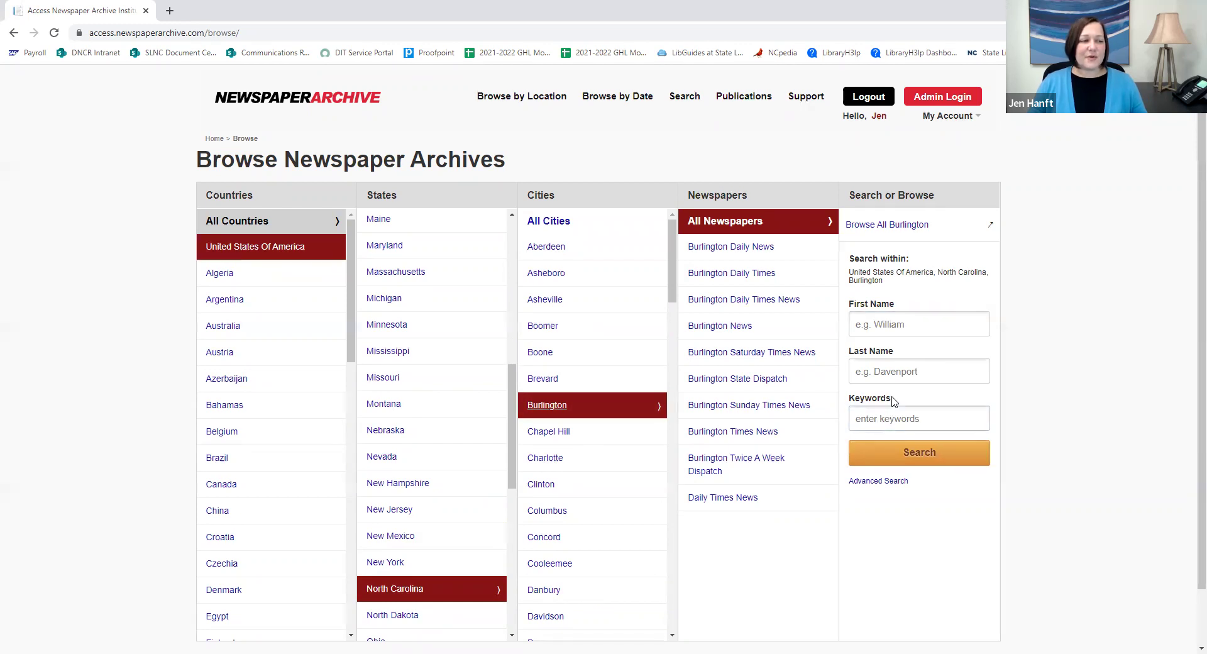
click(883, 226)
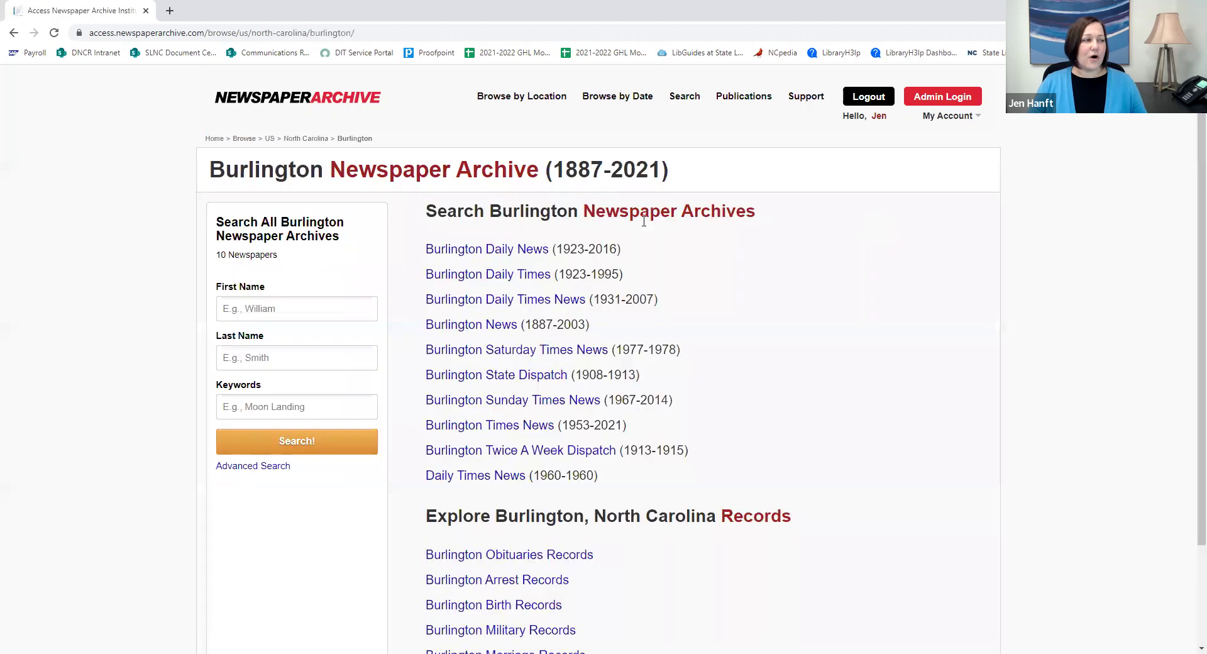
Check the coverage years of the Burlington Daily News and return to the location browser
drag(630, 248, 554, 250)
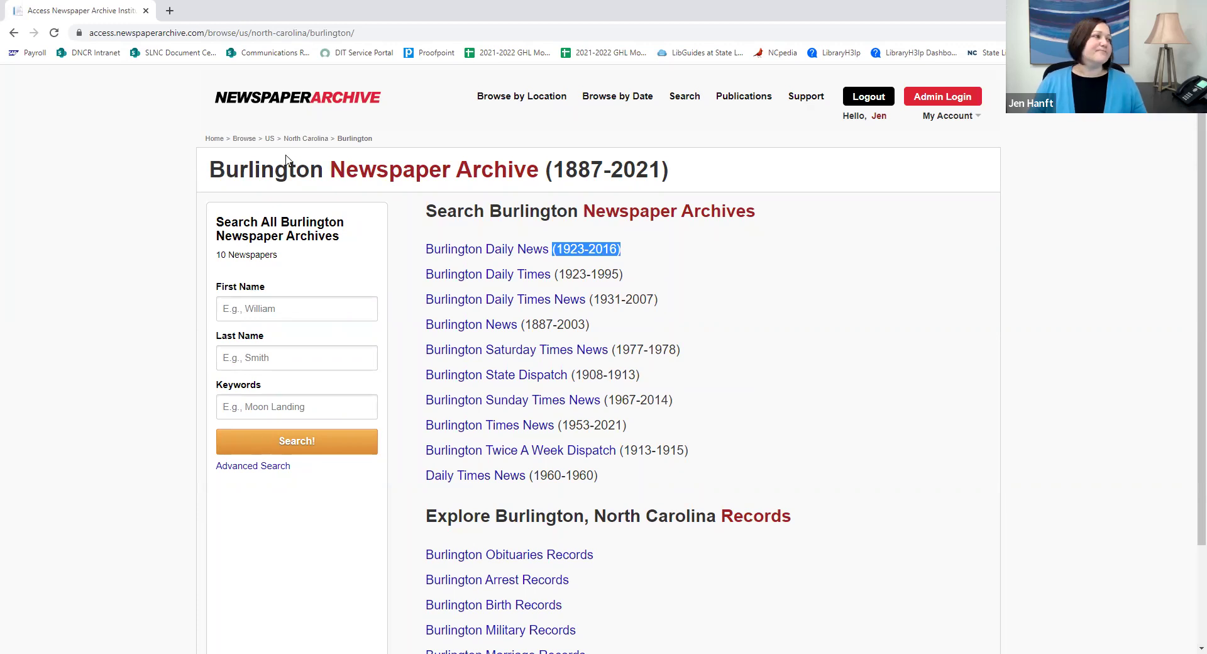
click(14, 32)
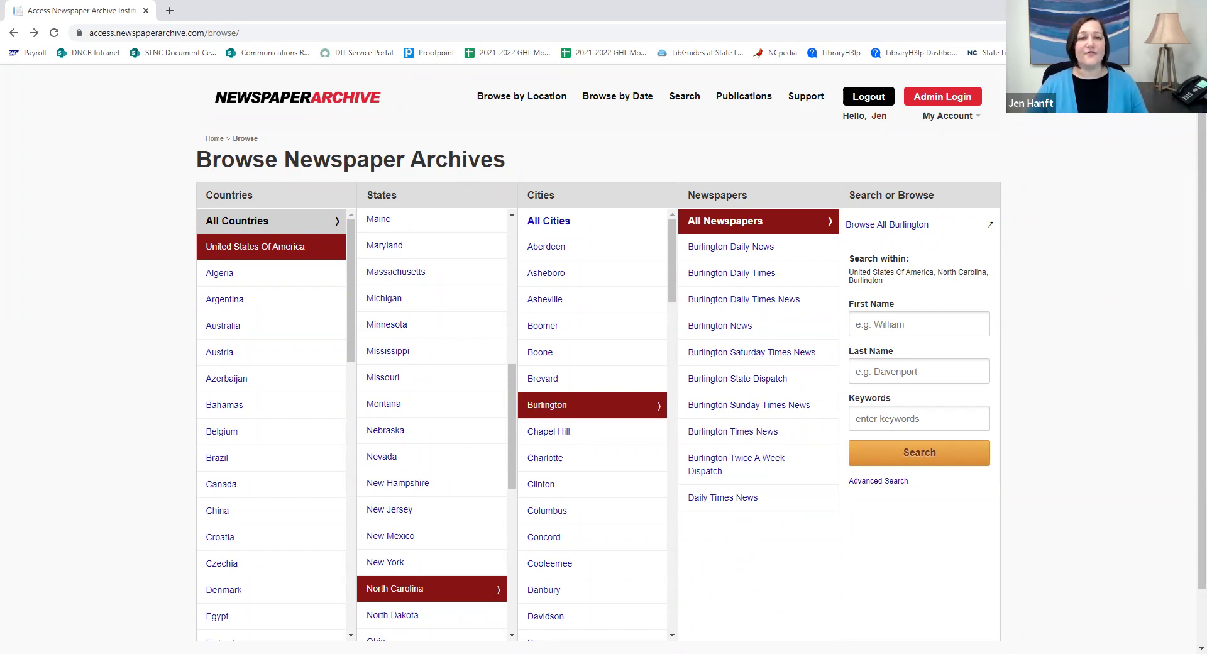
Leave the location browser for the homepage and open the Advanced Search form
click(340, 107)
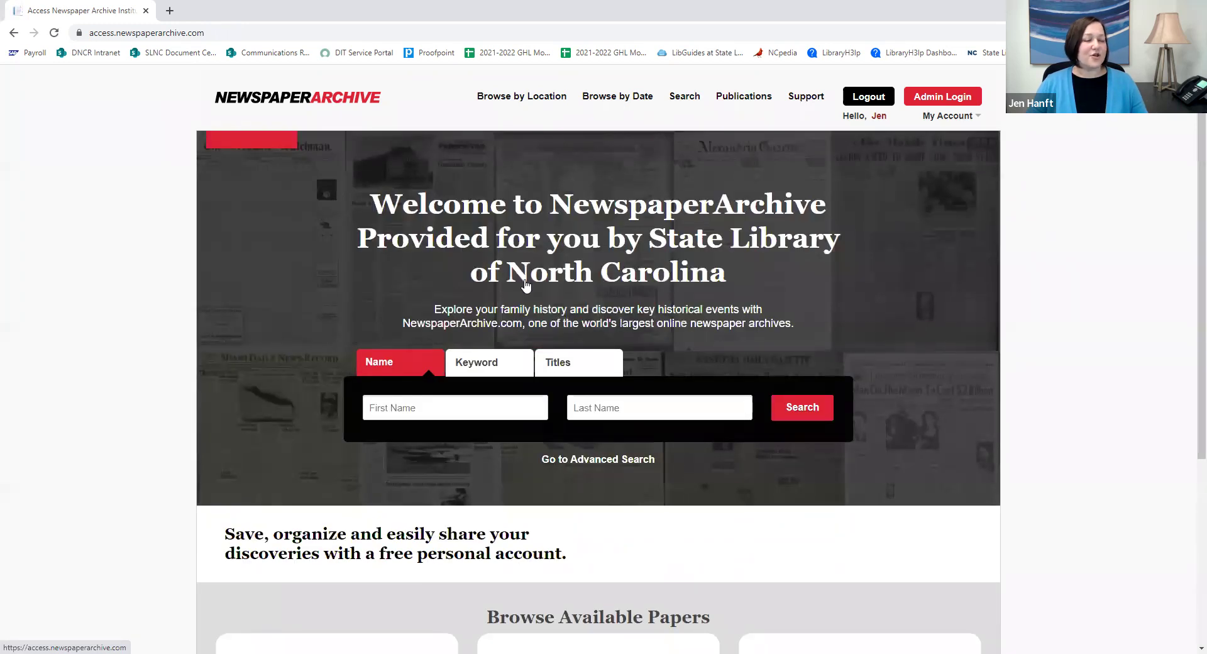
click(624, 462)
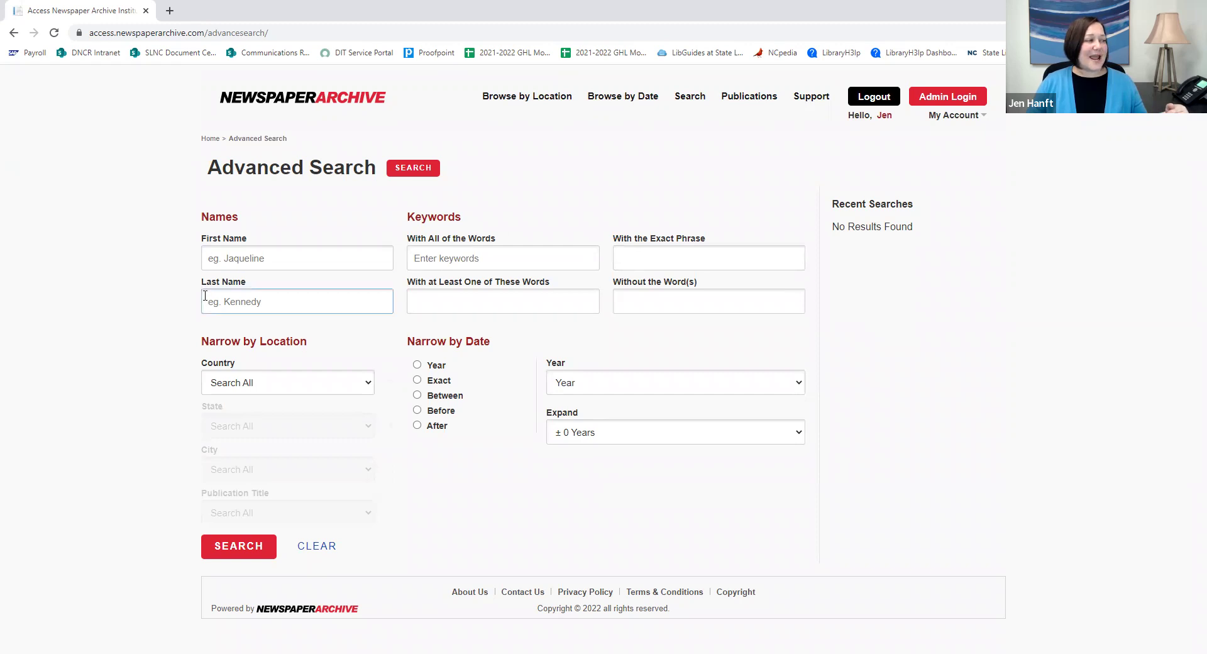
Examine the keyword fields for all of the words, at least one word, the exact phrase and excluded words
drag(406, 217, 463, 215)
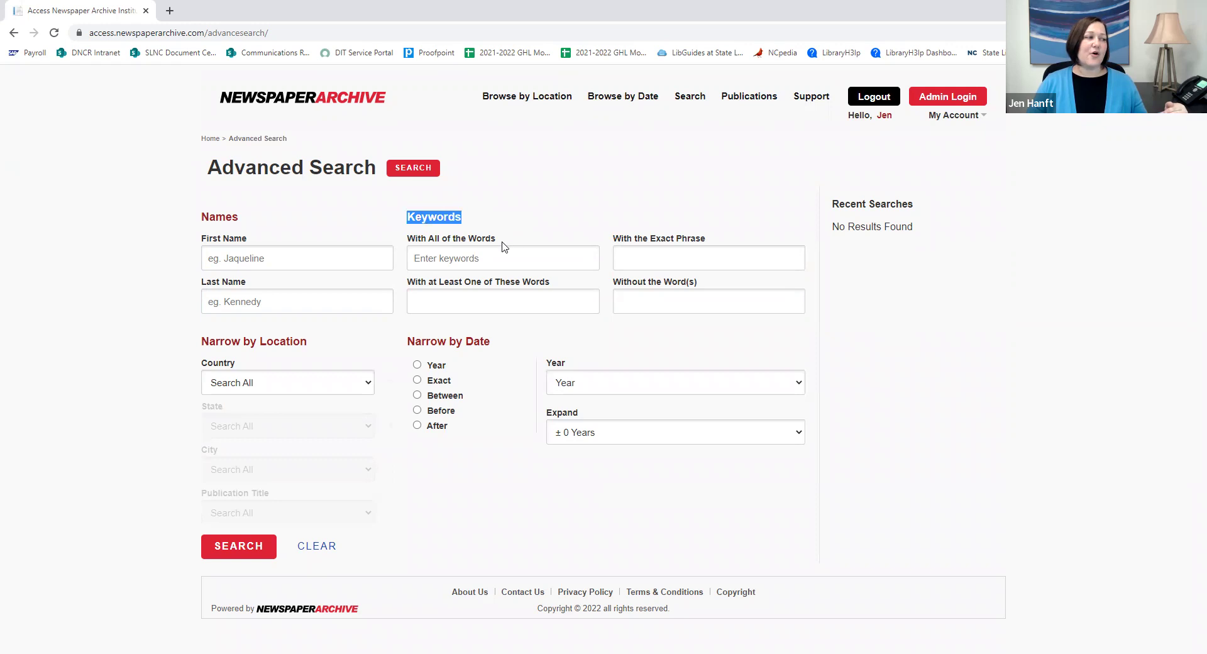
drag(496, 239, 408, 241)
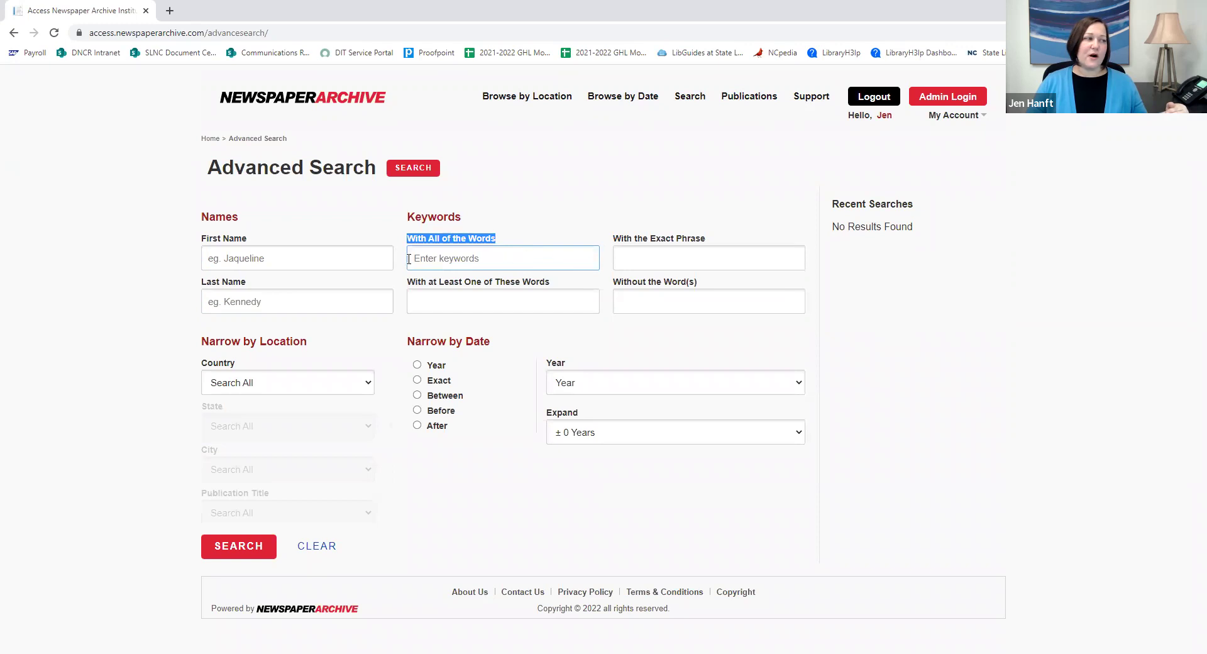
click(512, 229)
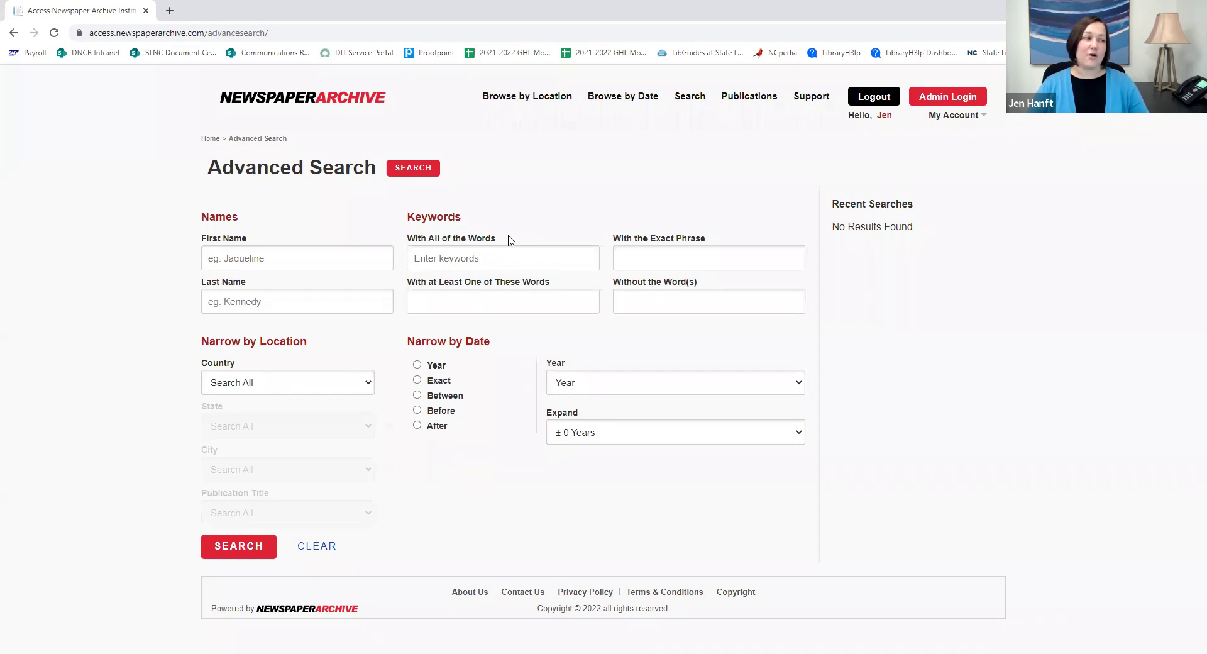
click(421, 300)
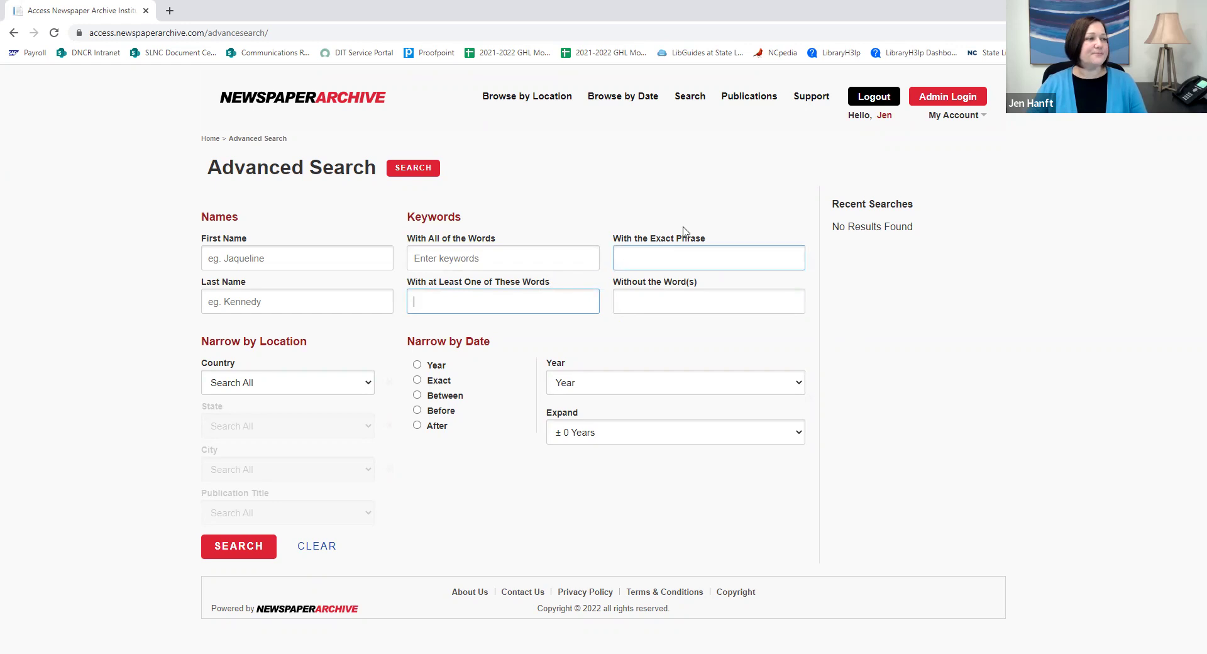
drag(707, 238, 633, 242)
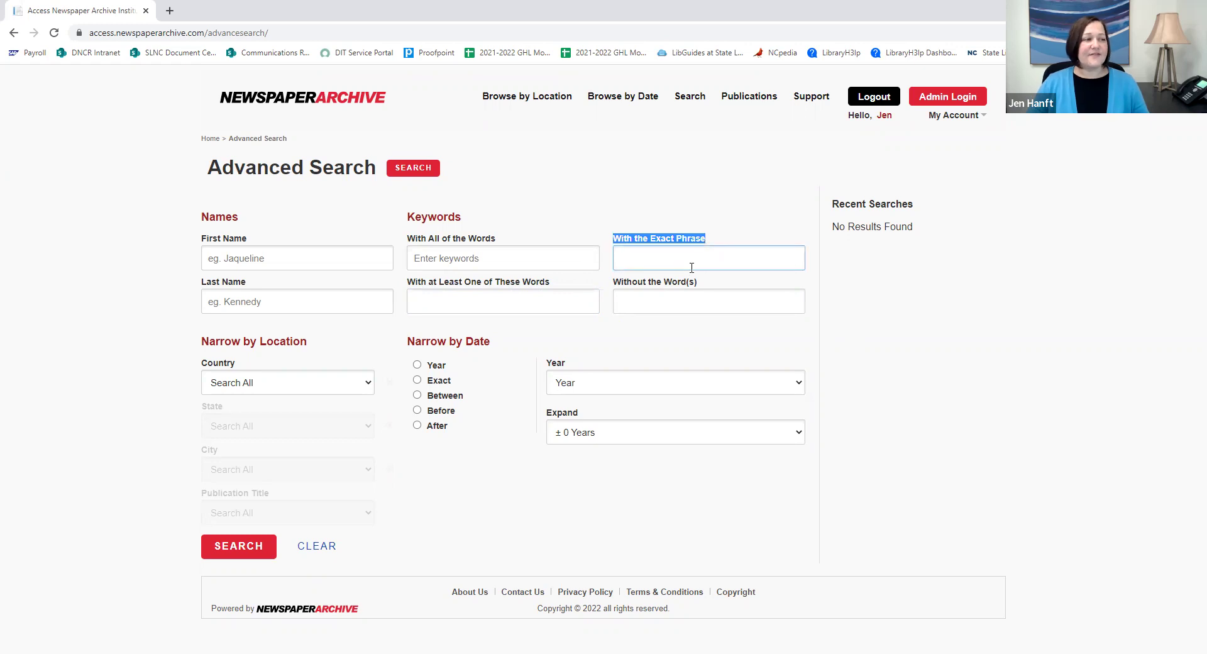
key(Tab)
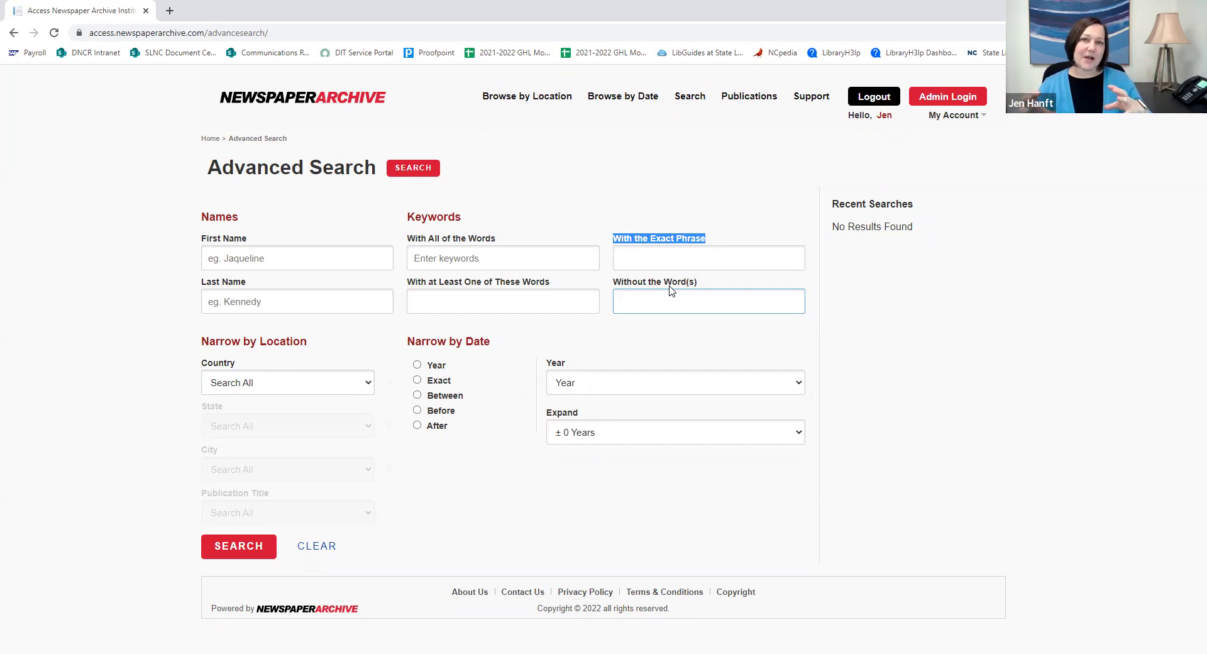
click(702, 288)
triple_click(634, 278)
drag(633, 278, 611, 286)
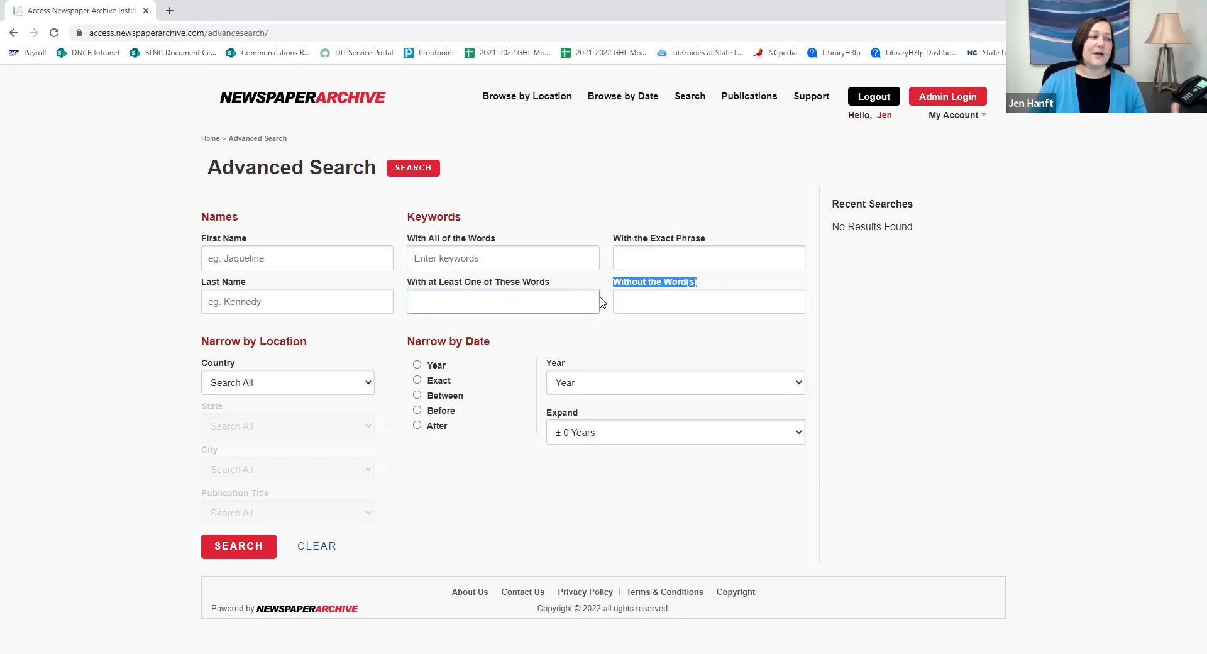
click(696, 284)
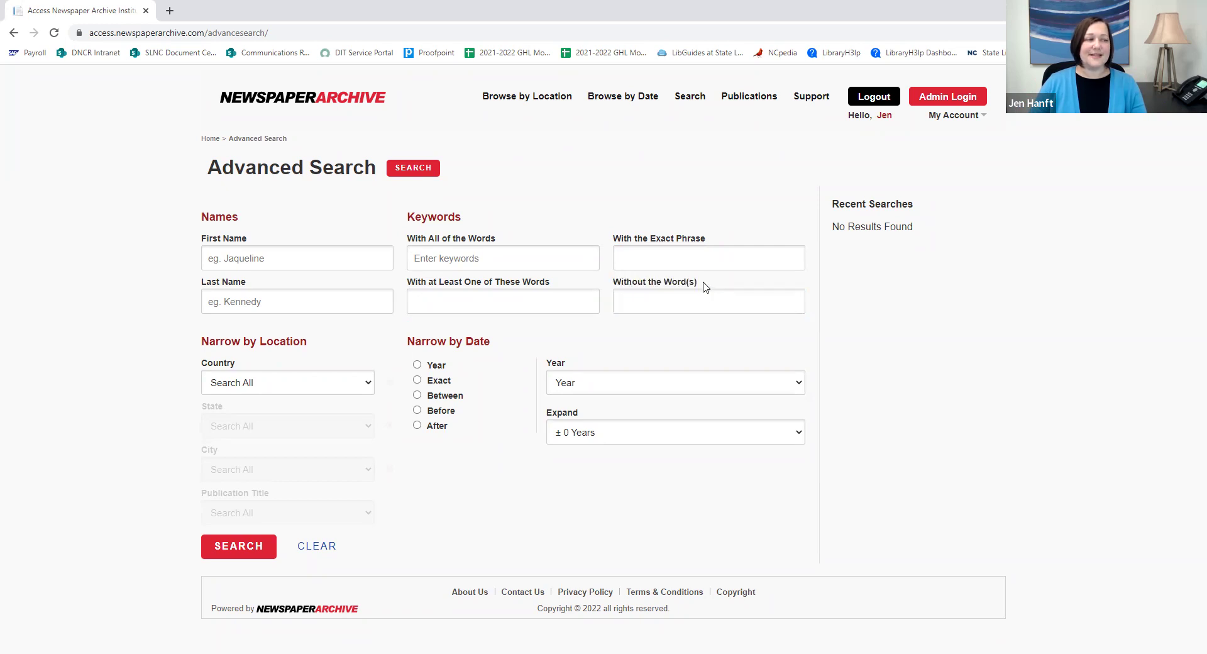
click(670, 299)
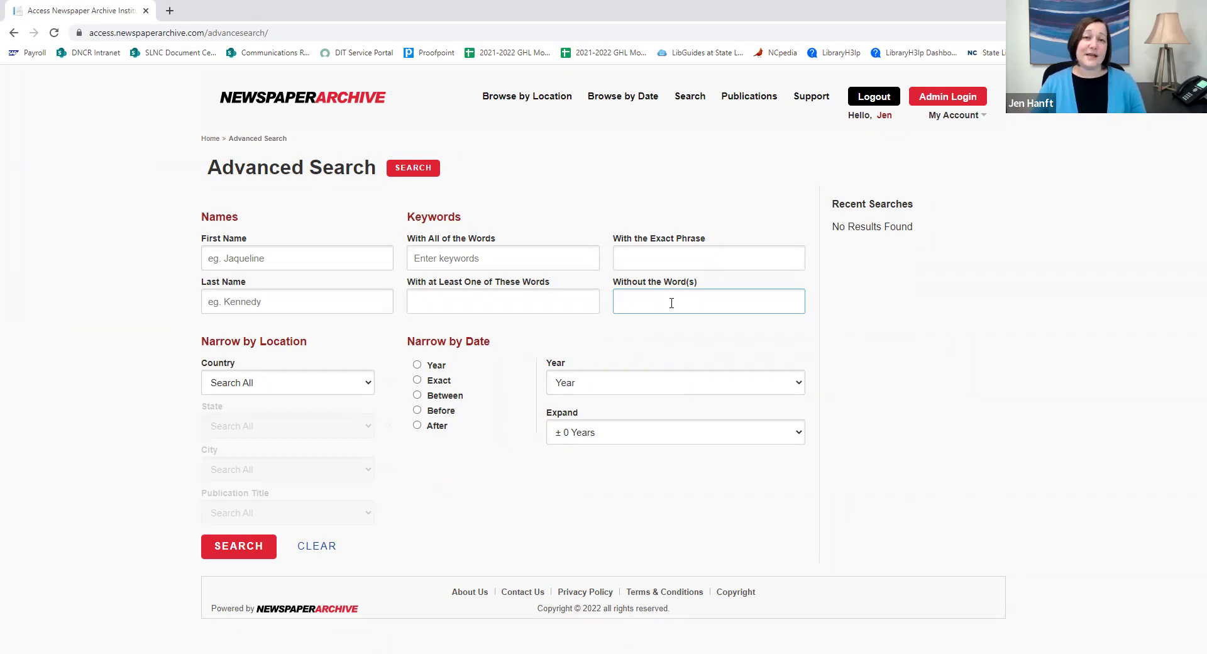
click(703, 286)
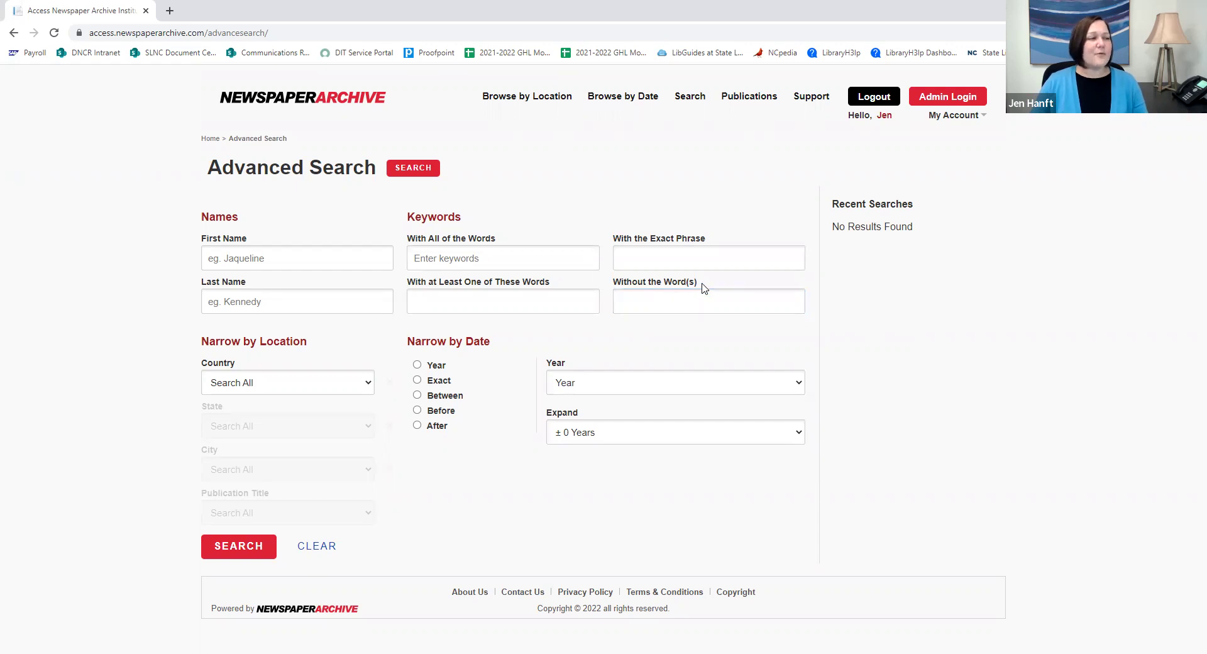
drag(697, 282, 608, 286)
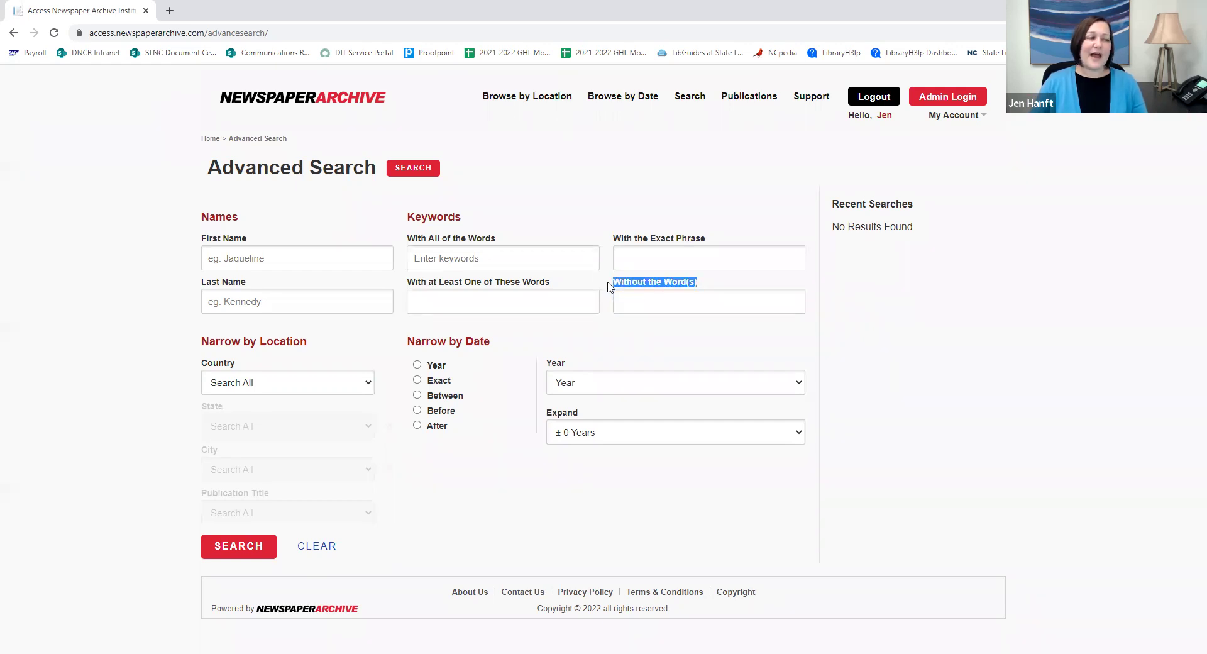
click(607, 286)
click(621, 293)
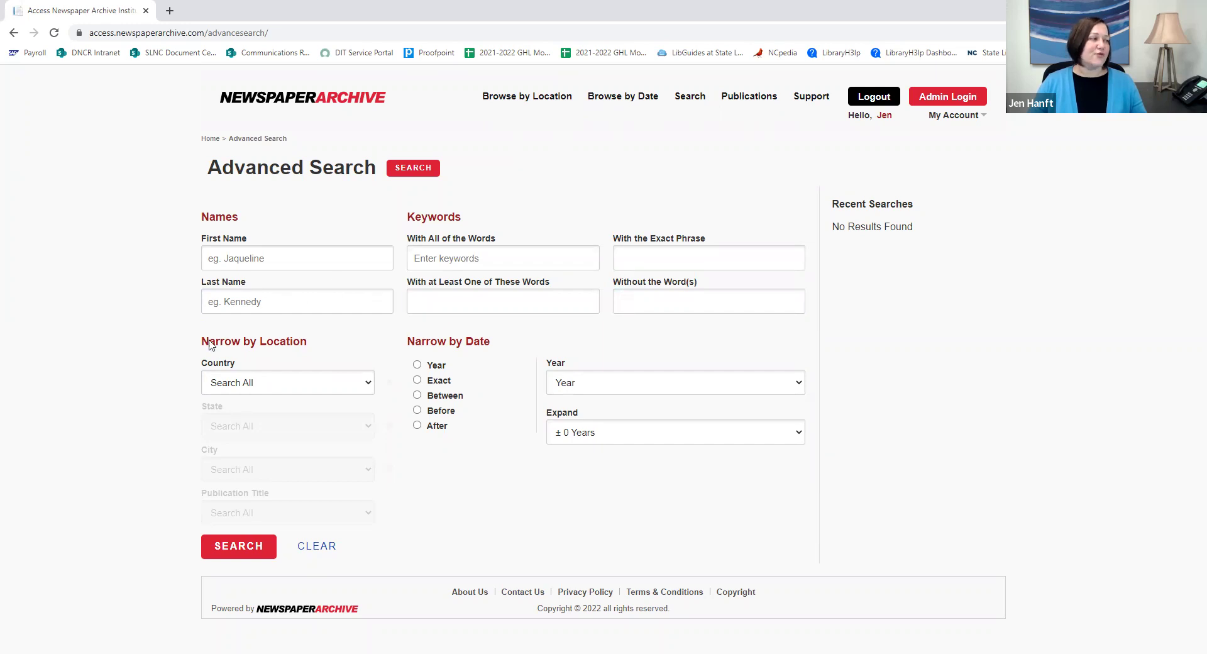
Narrow the advanced search by location to the United States Of America and the state of North Carolina
drag(212, 345, 208, 165)
drag(302, 340, 304, 345)
click(304, 345)
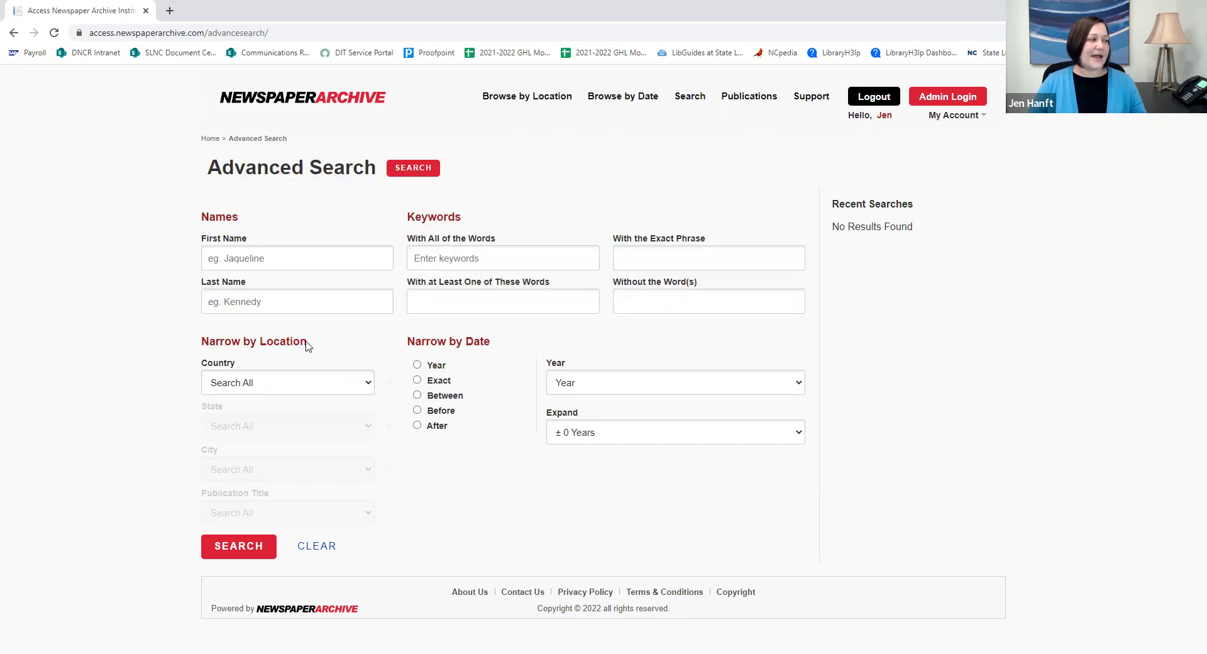
click(245, 385)
scroll(267, 502, down, 8)
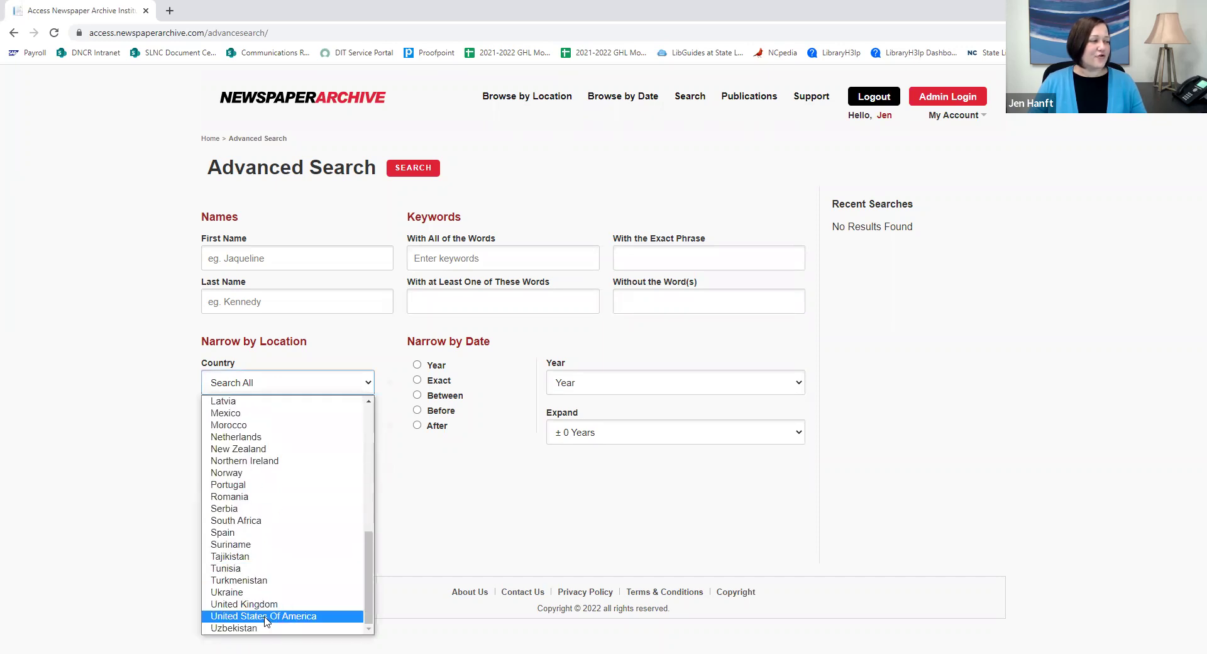
click(265, 616)
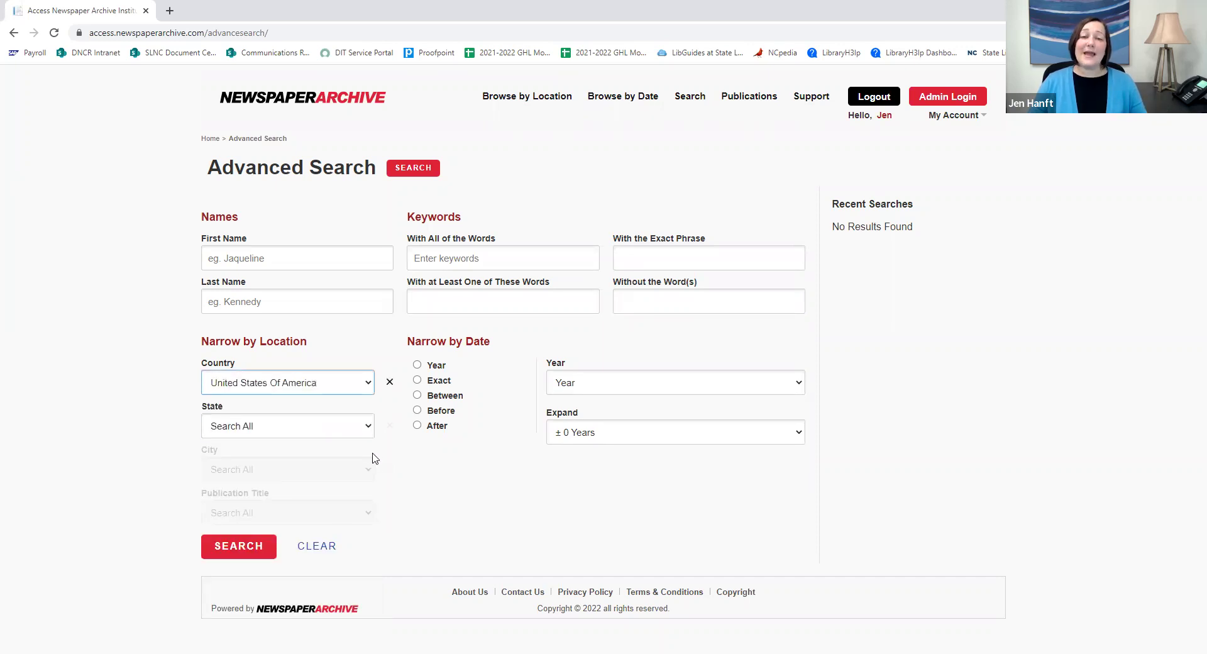
click(260, 430)
scroll(274, 375, down, 5)
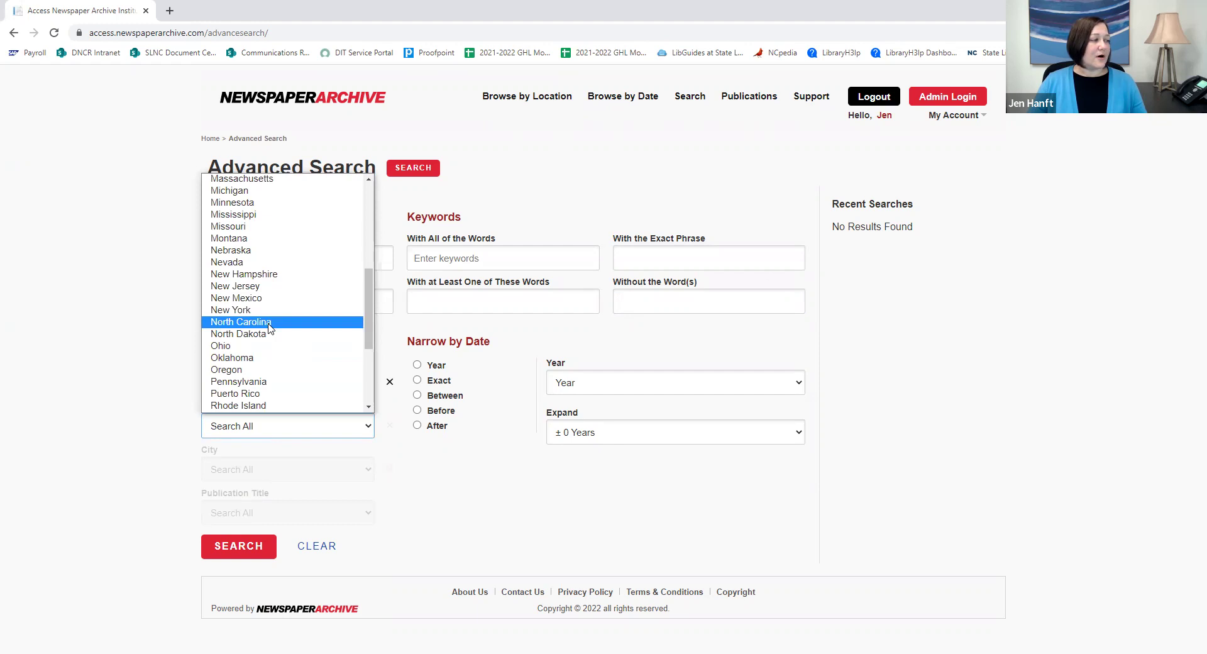
click(269, 322)
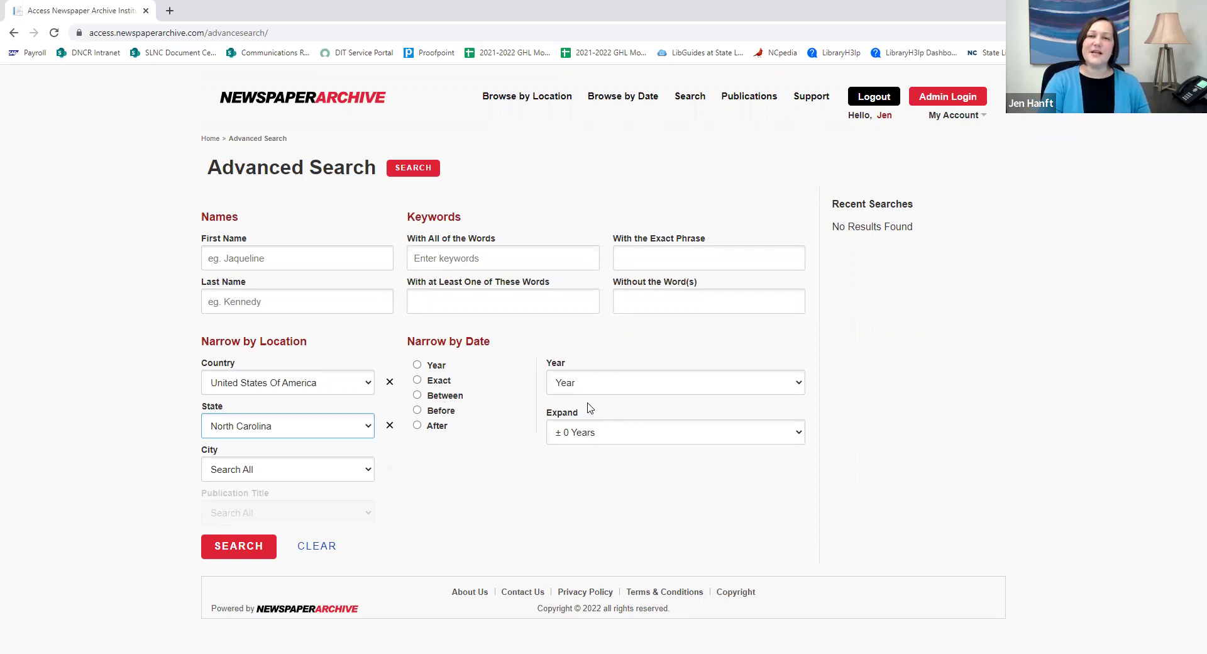
Check which year ranges are available for expanding the date filter, without choosing one
click(601, 440)
click(602, 439)
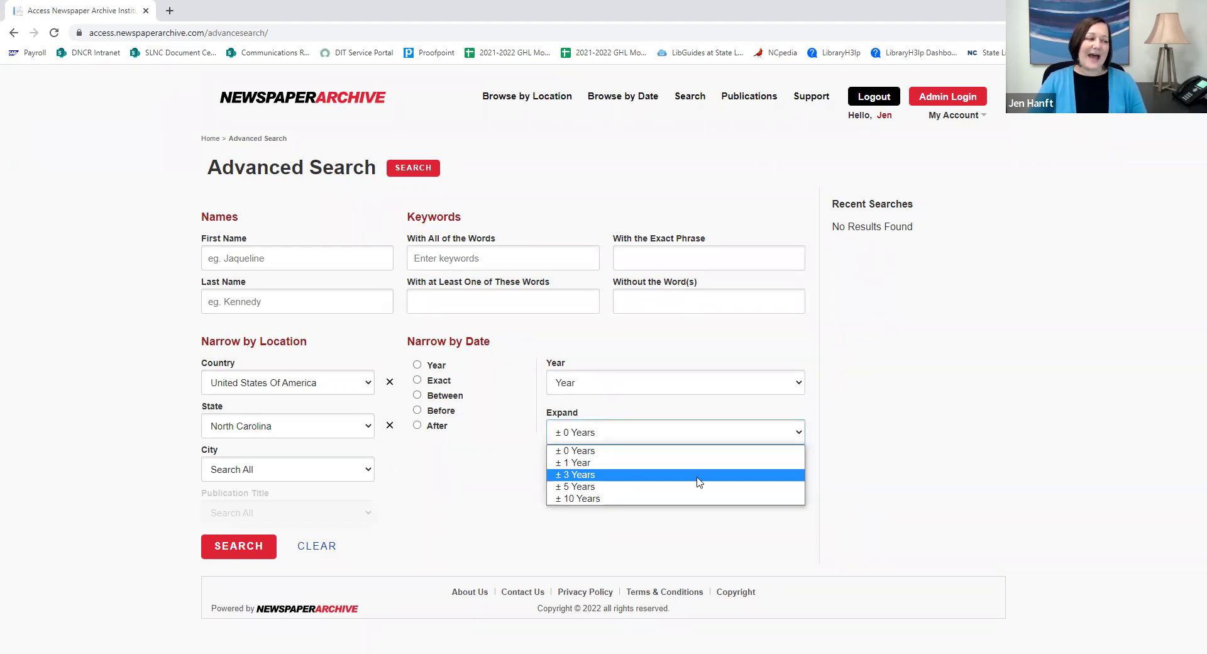
click(831, 523)
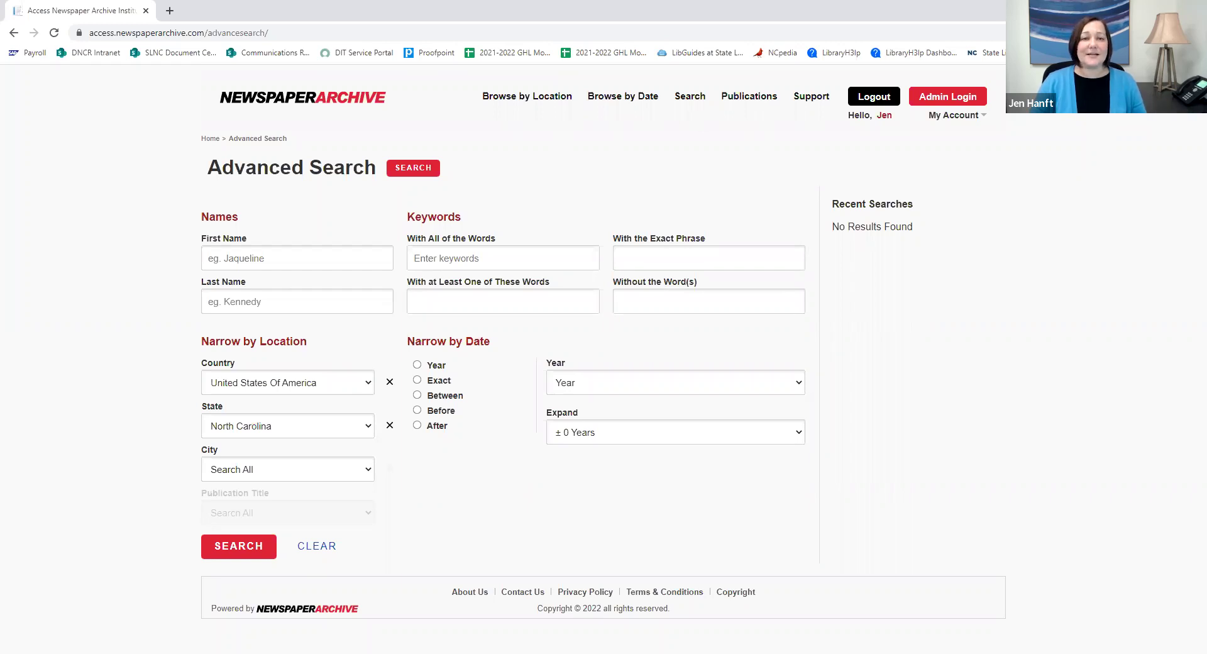
click(296, 258)
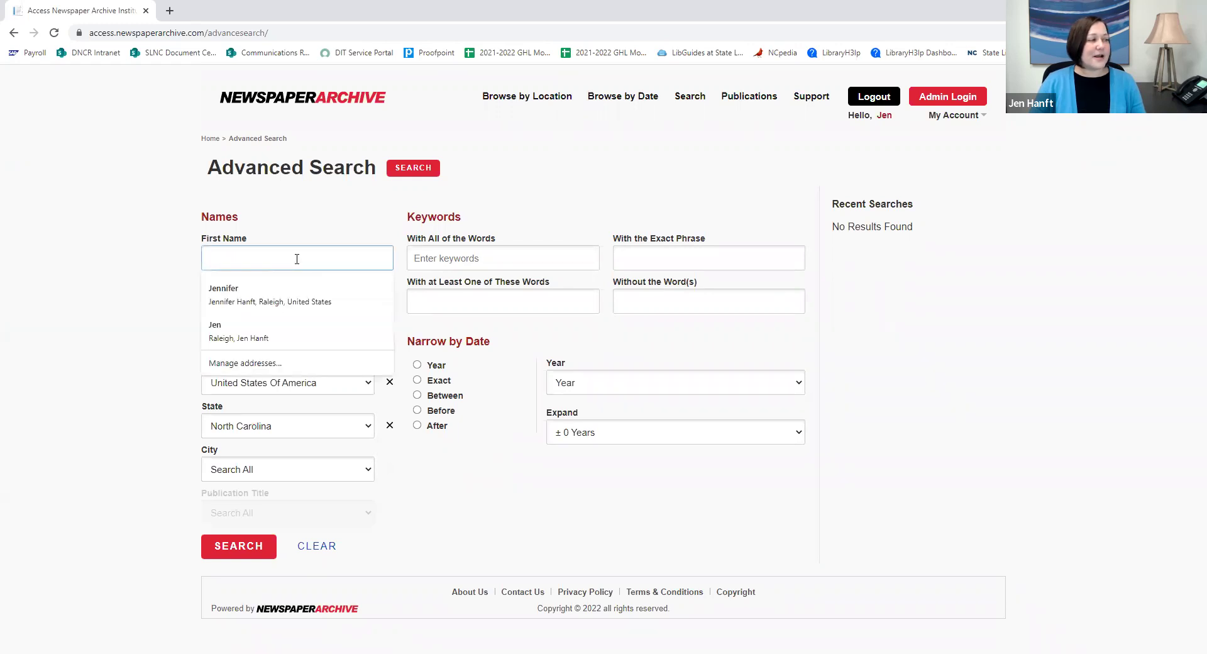
text(sarah)
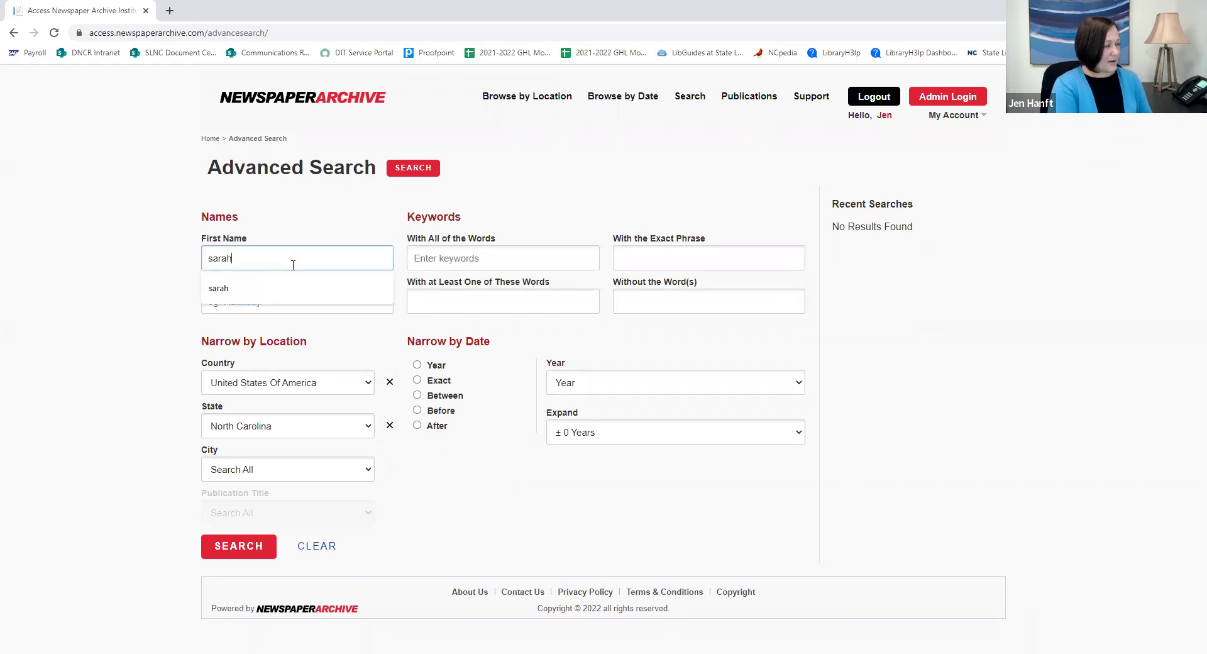
click(255, 301)
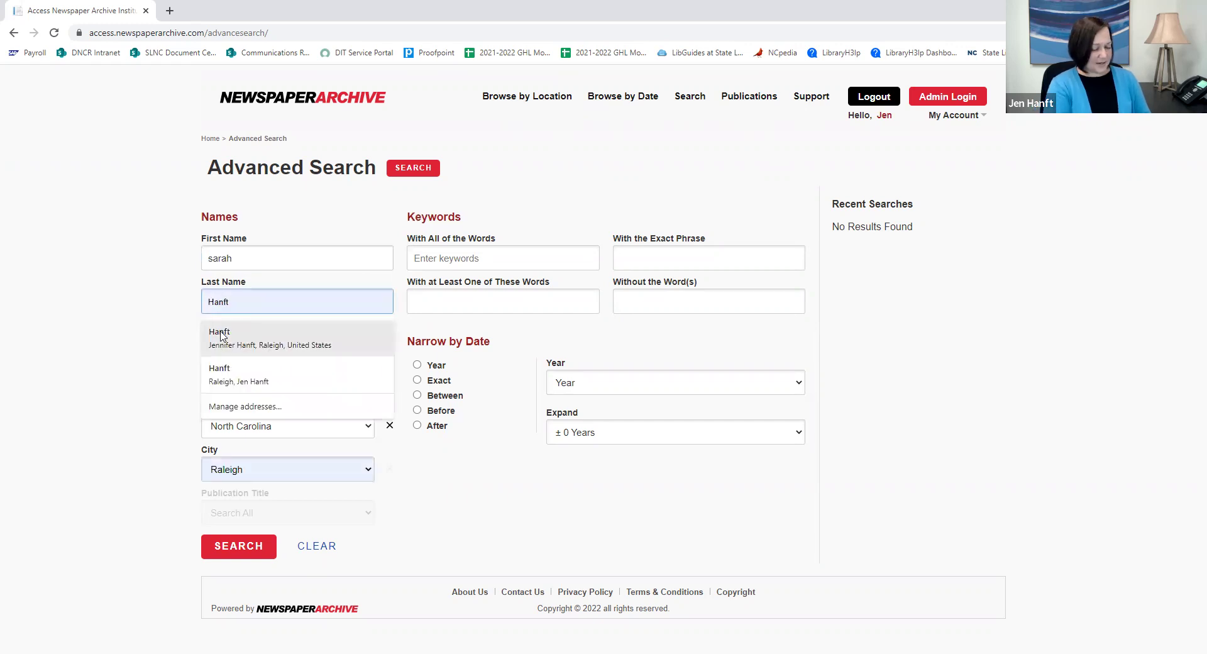
text(keys)
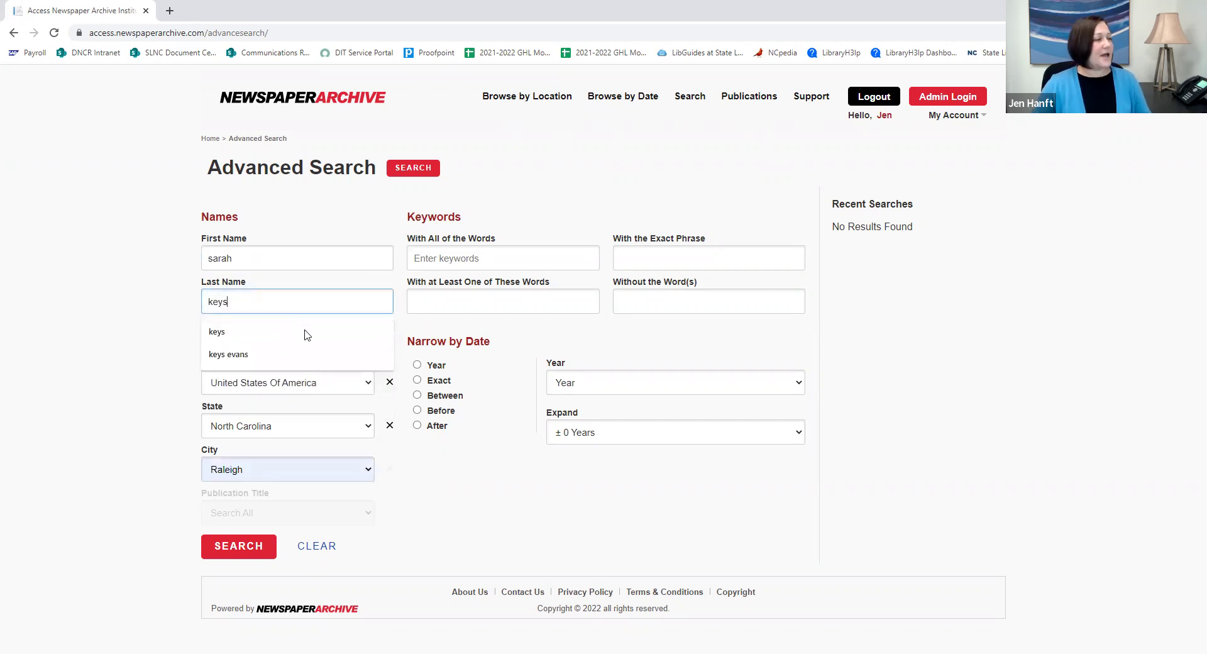
click(174, 414)
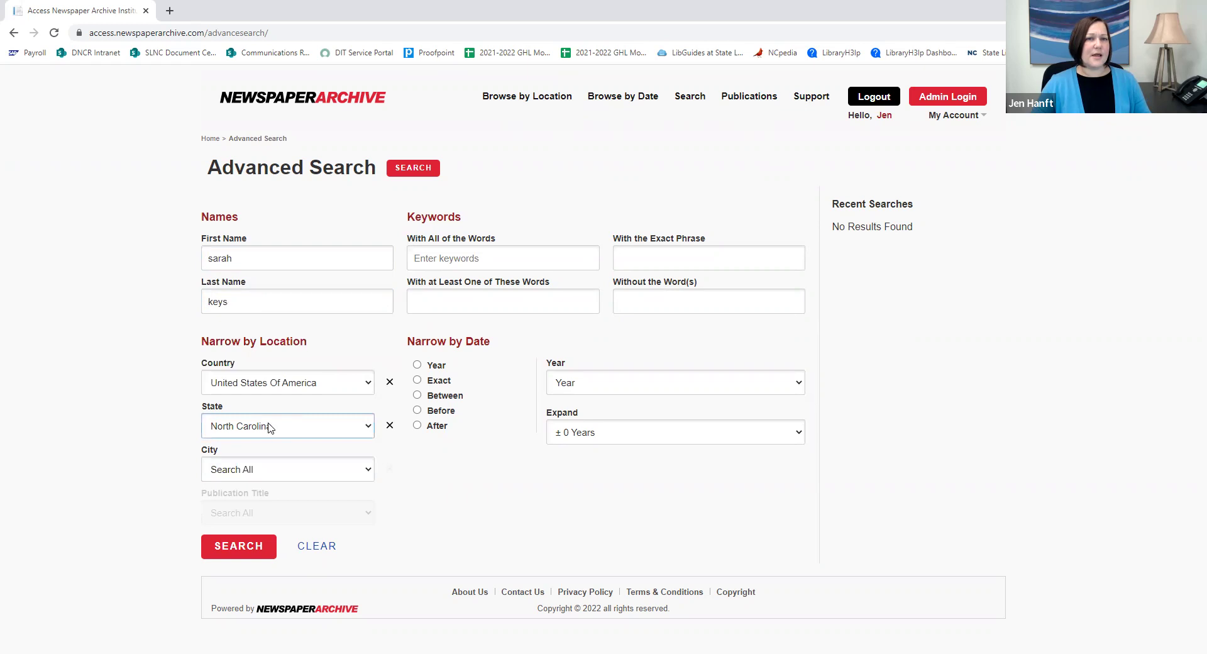
Set the exact phrase to "carolina coach" and run the advanced search
click(659, 248)
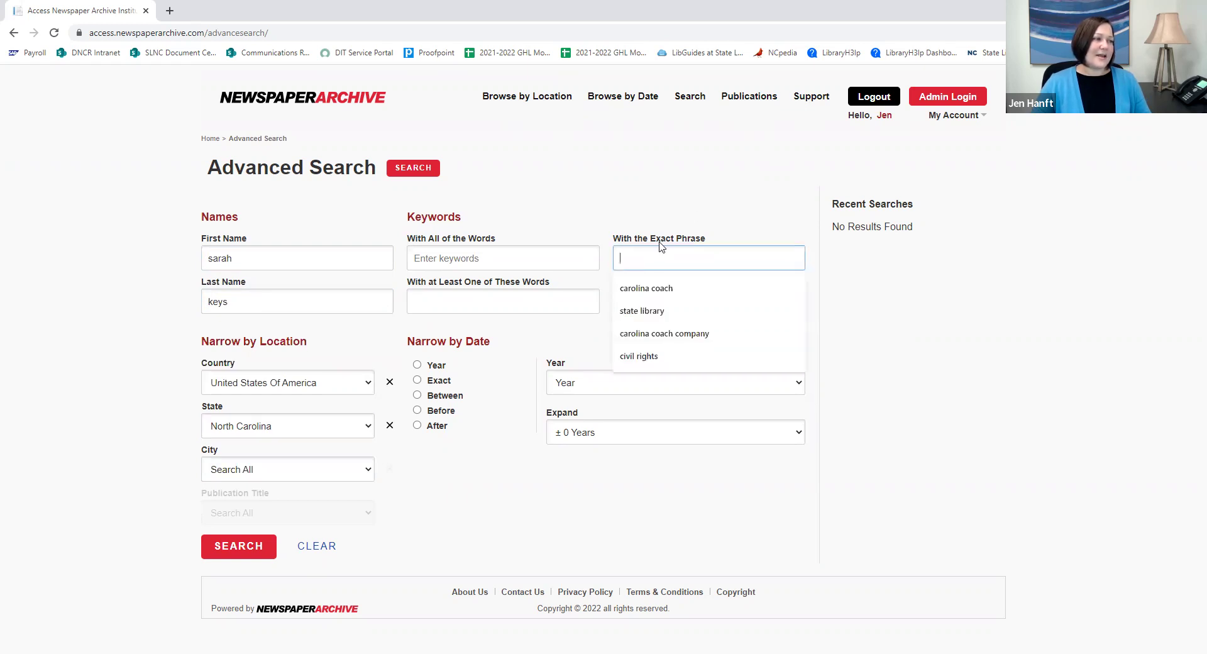
click(644, 283)
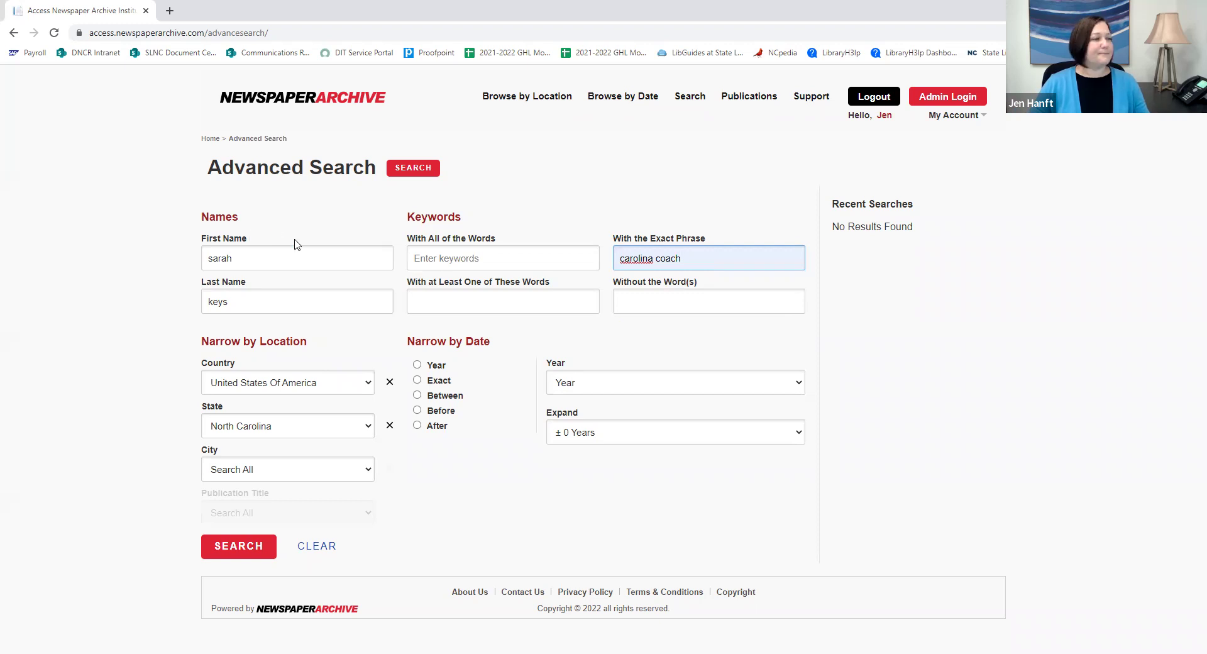
click(414, 175)
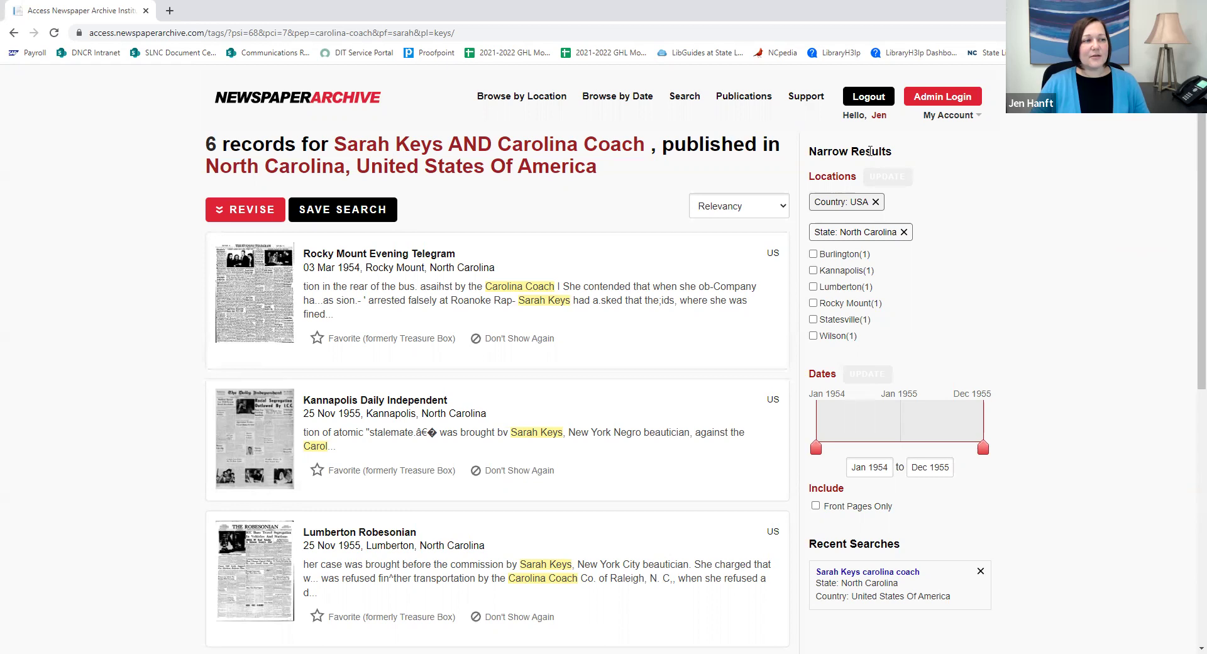
Review the options for narrowing the results and open the Lumberton Robesonian record of 25 Nov 1955
drag(809, 152, 911, 156)
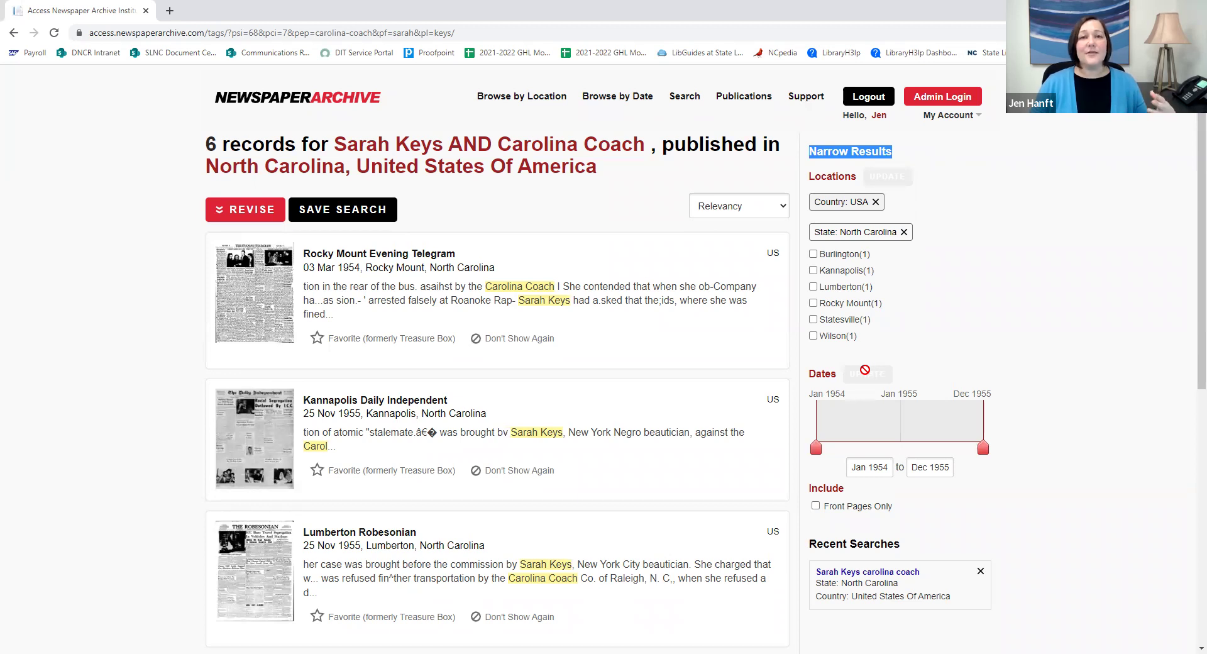
click(1026, 271)
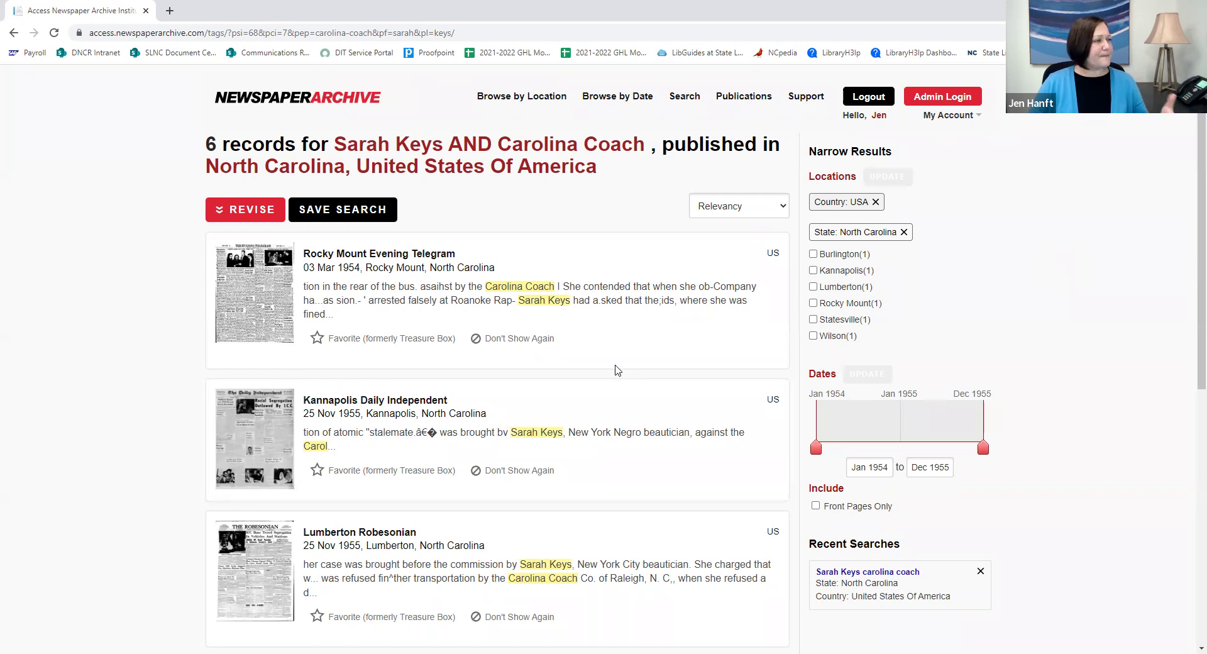
scroll(598, 345, down, 2)
scroll(597, 345, down, 3)
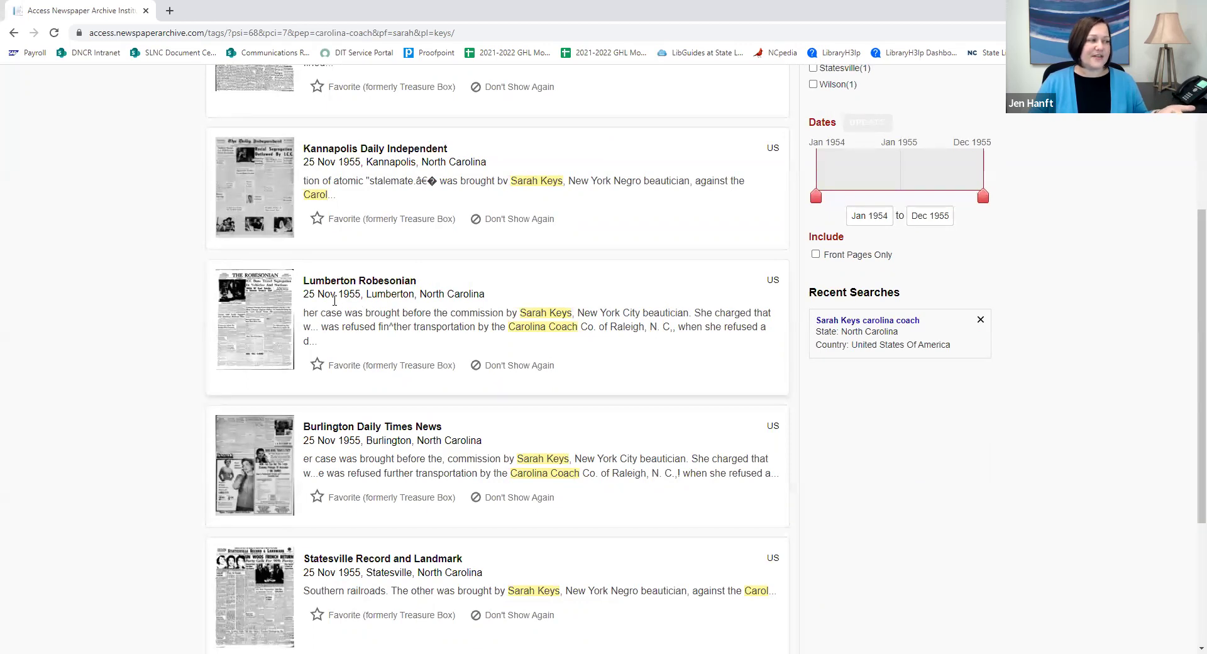
click(282, 308)
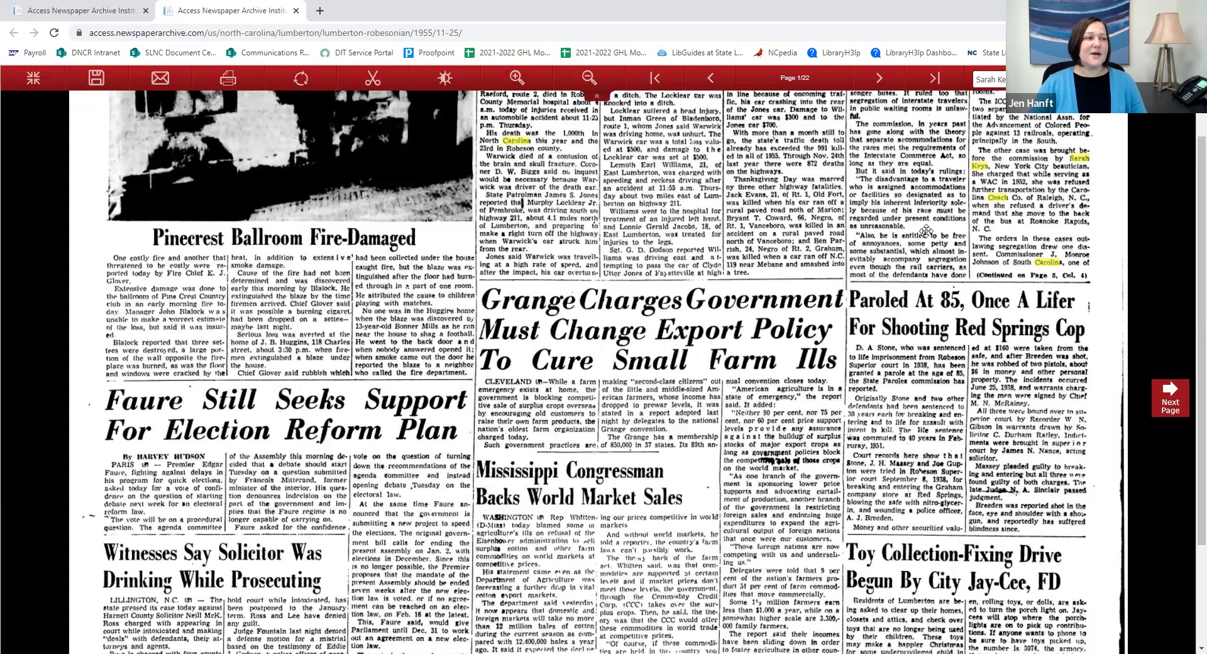
Enlarge the Lumberton Robesonian front page around the article with the highlighted Sarah Keys matches
scroll(926, 231, up, 5)
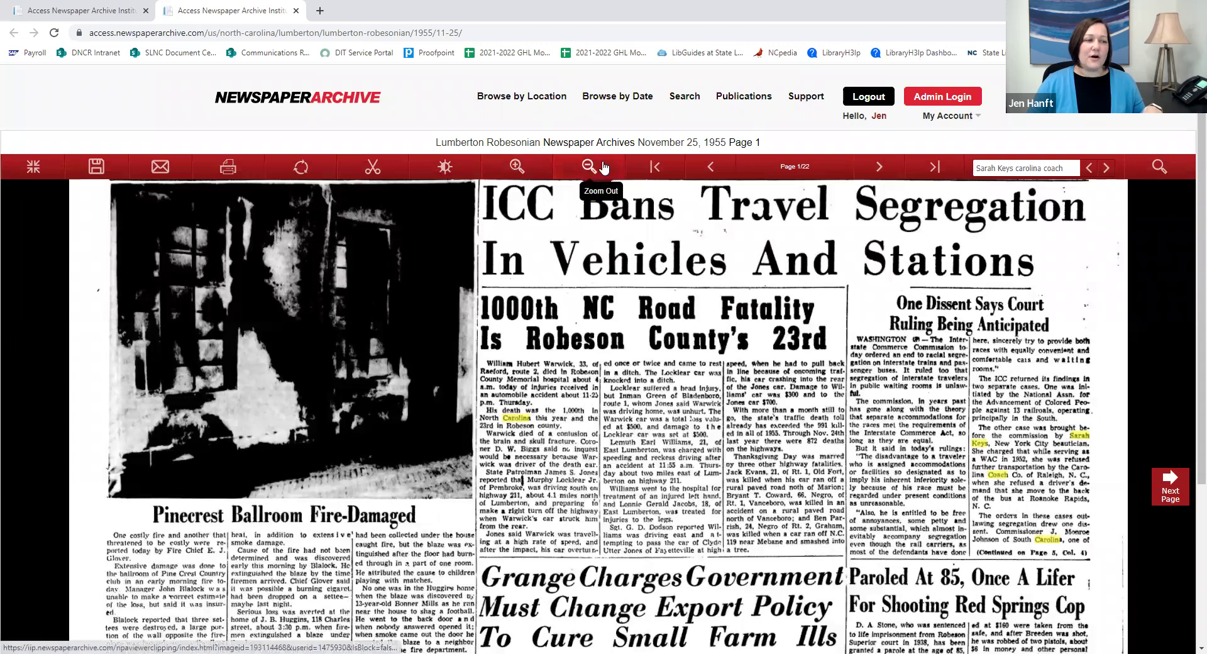
click(516, 168)
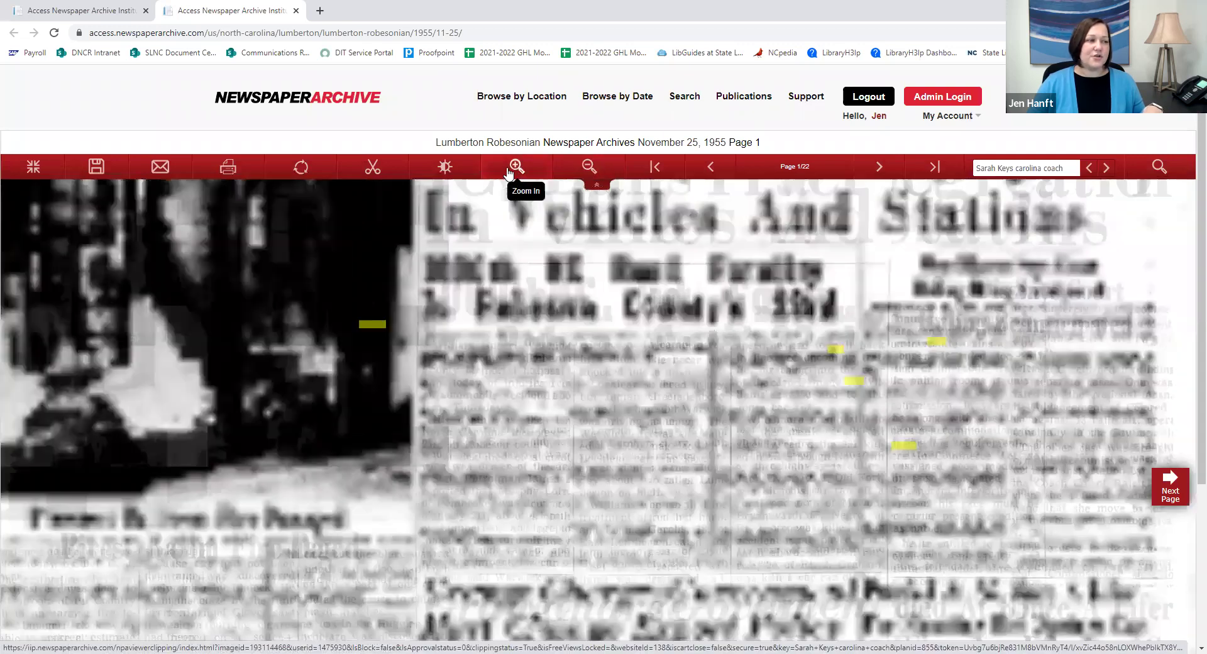
click(517, 168)
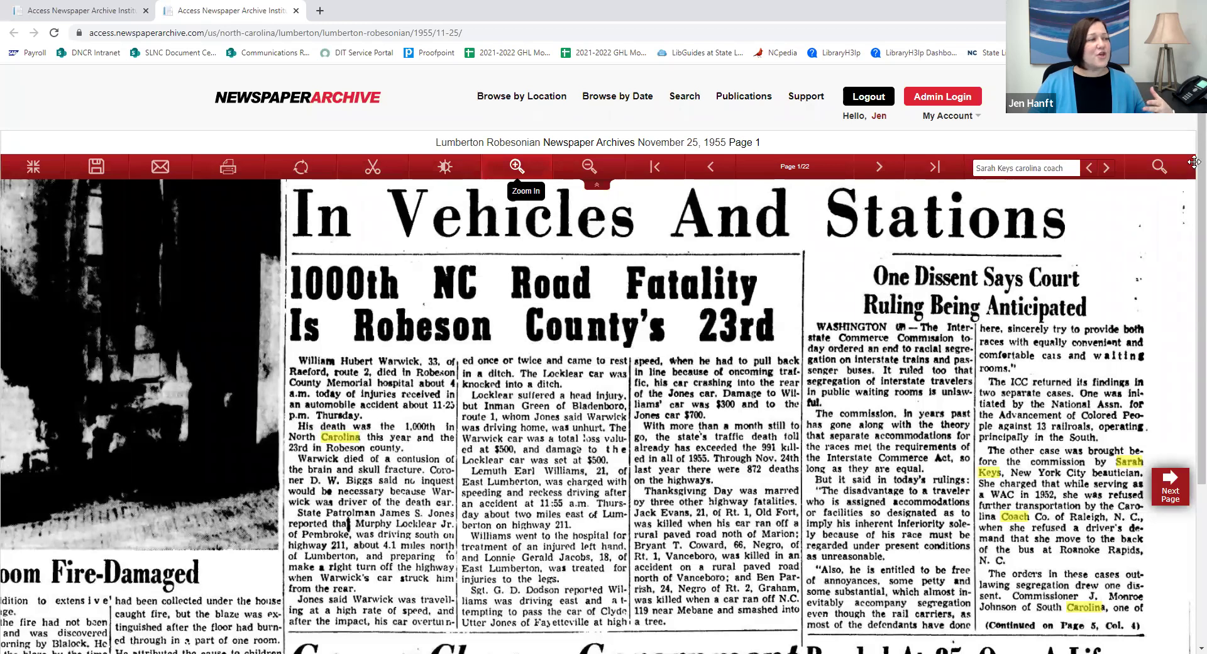
Try a different brightness for the newspaper page and restore it to 0
click(445, 169)
drag(481, 205, 460, 208)
mouse_move(457, 207)
mouse_down()
mouse_move(498, 207)
mouse_move(481, 210)
mouse_up()
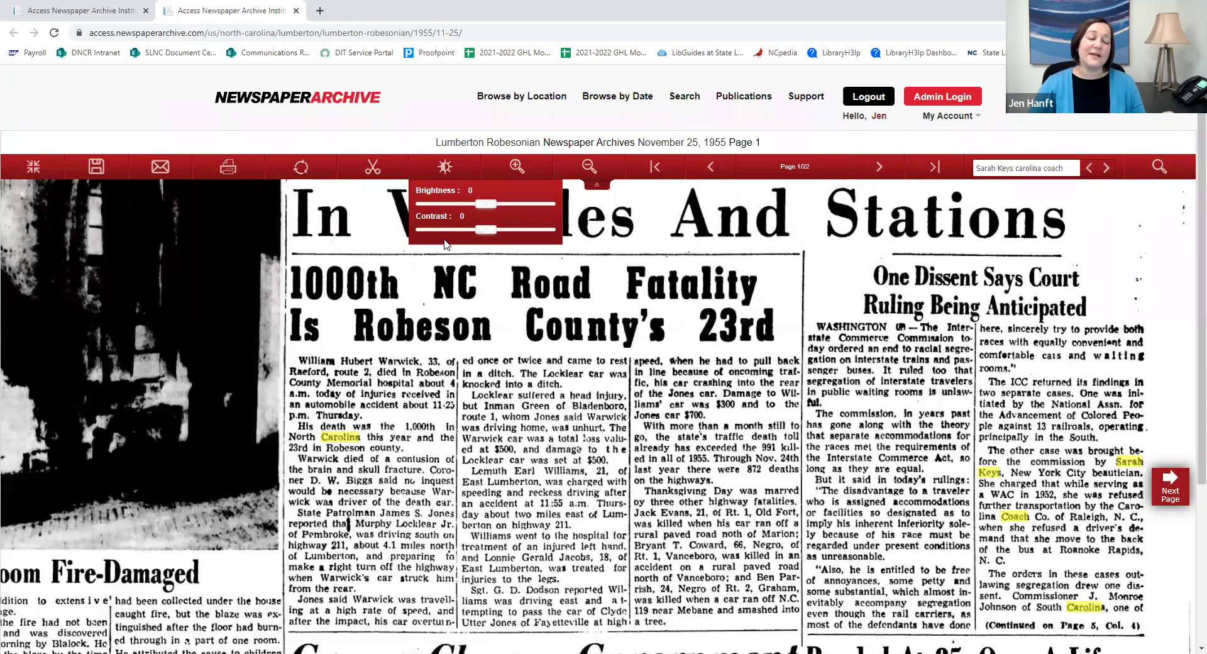
click(446, 168)
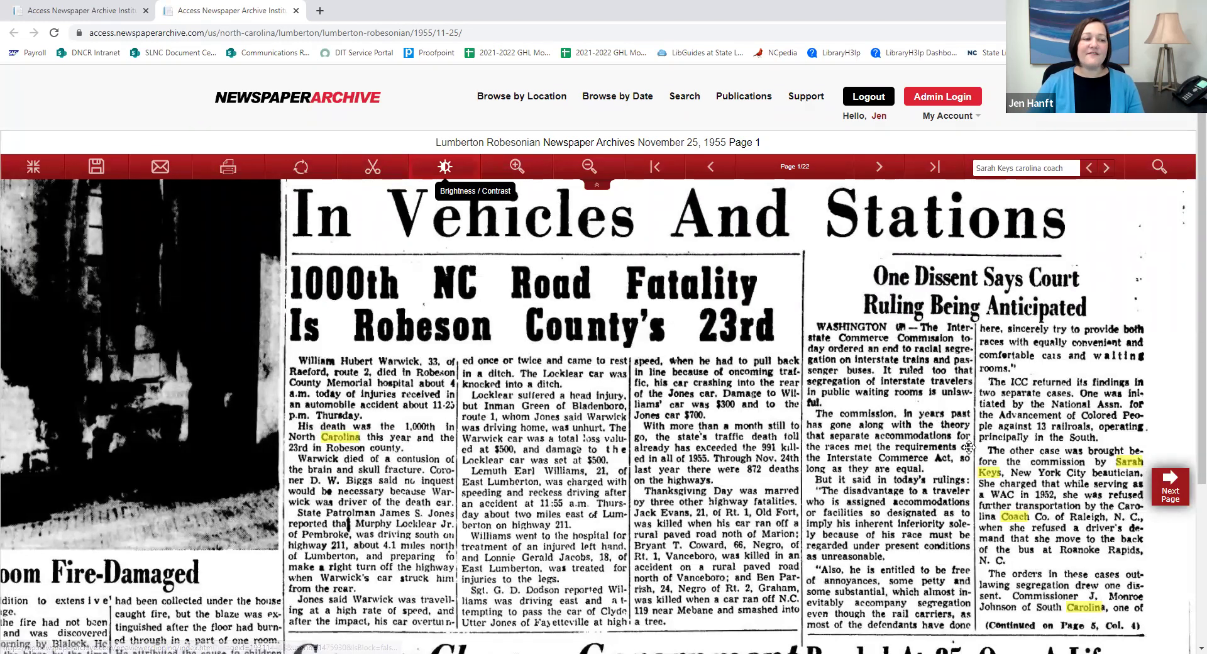
Frame the "One Dissent Says Court Ruling Being Anticipated" article with the rectangular crop tool
click(370, 171)
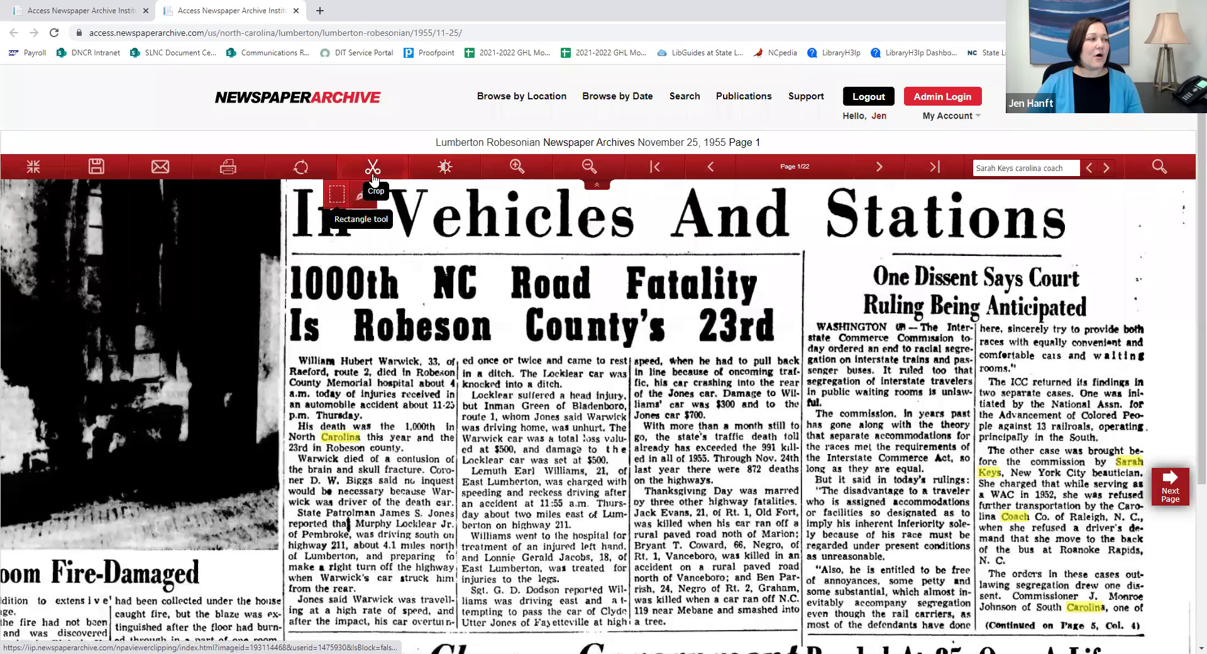
click(337, 196)
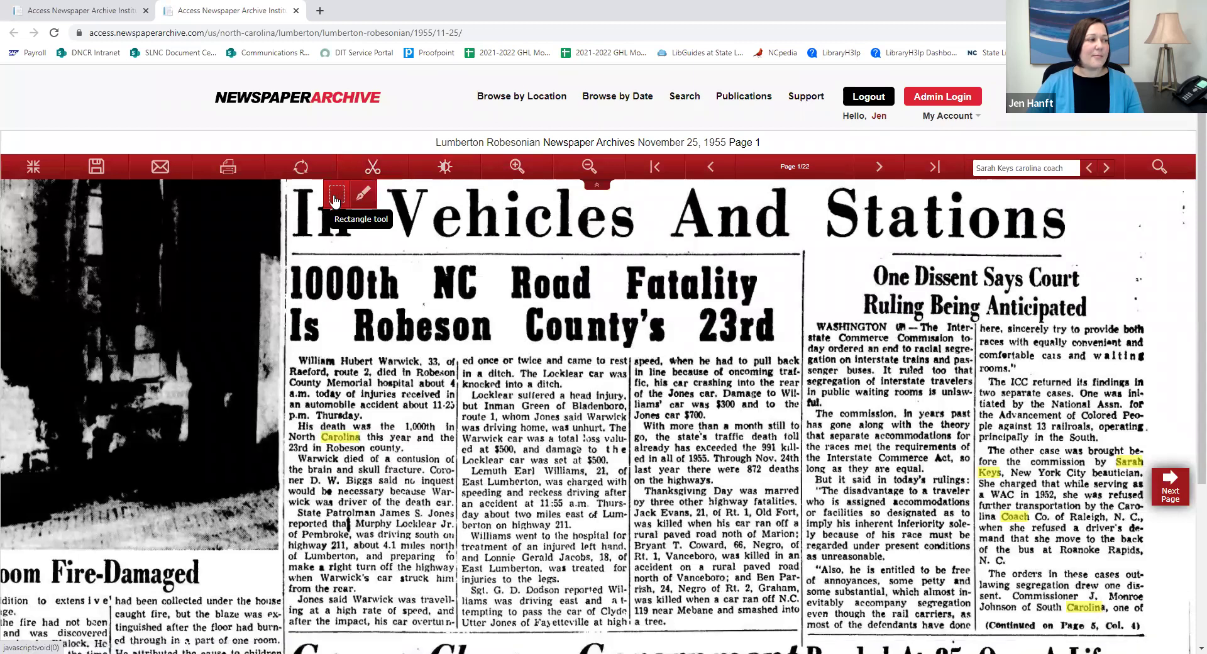
click(373, 174)
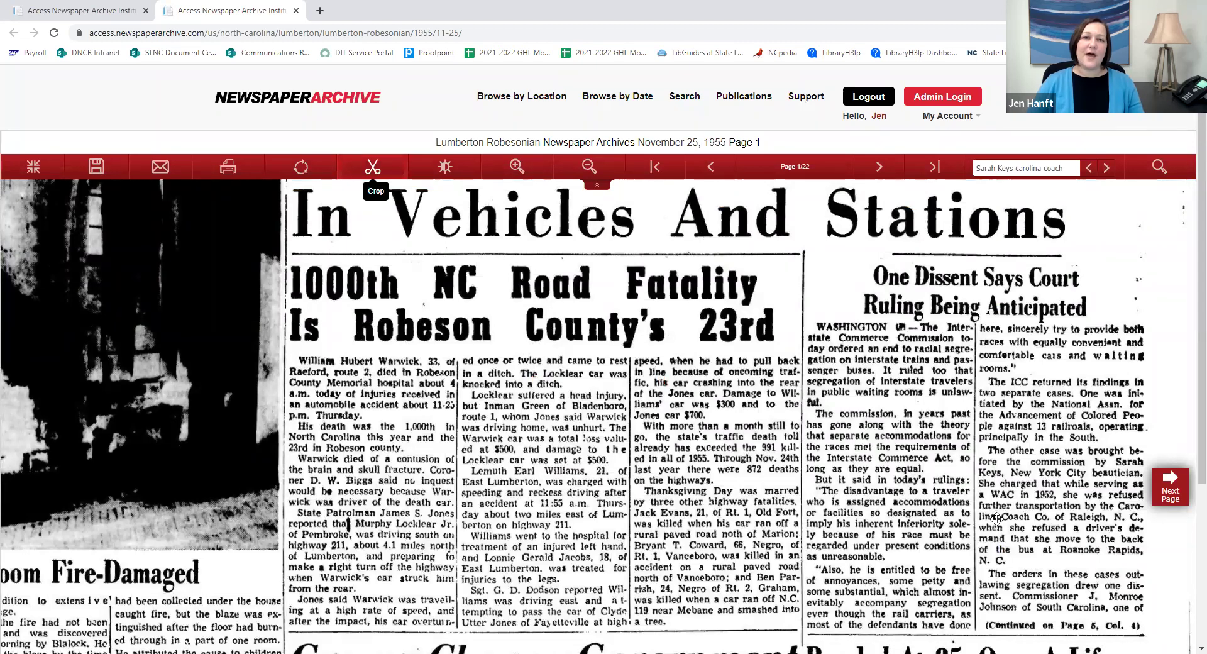
click(374, 173)
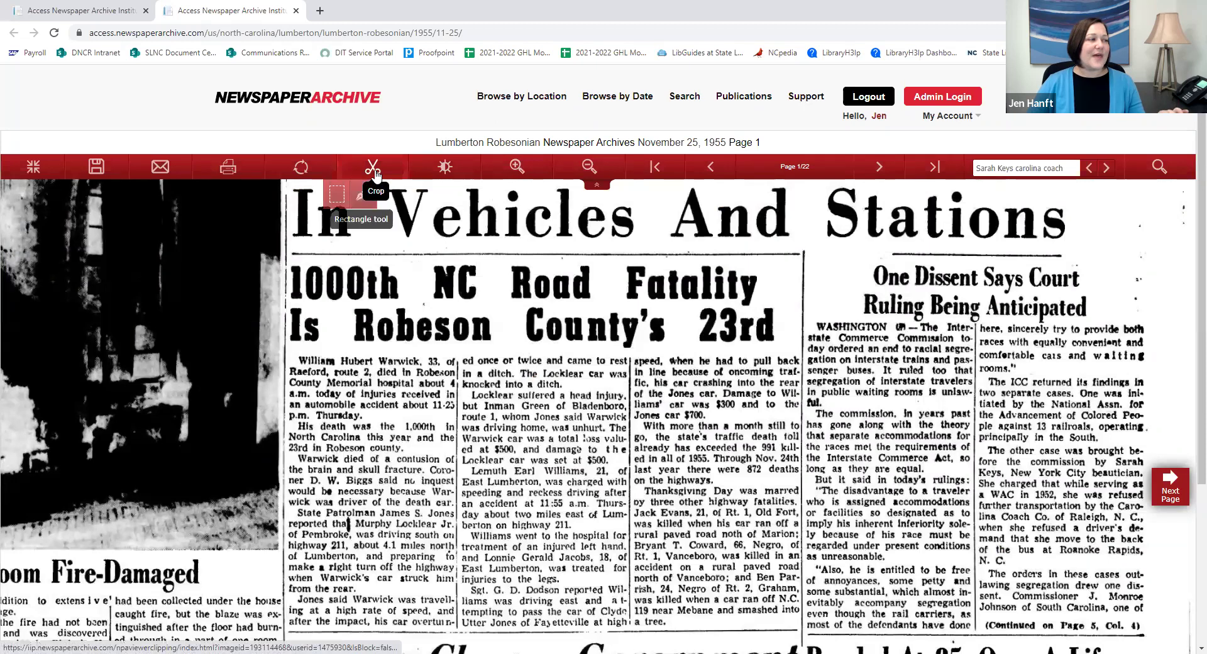
click(338, 194)
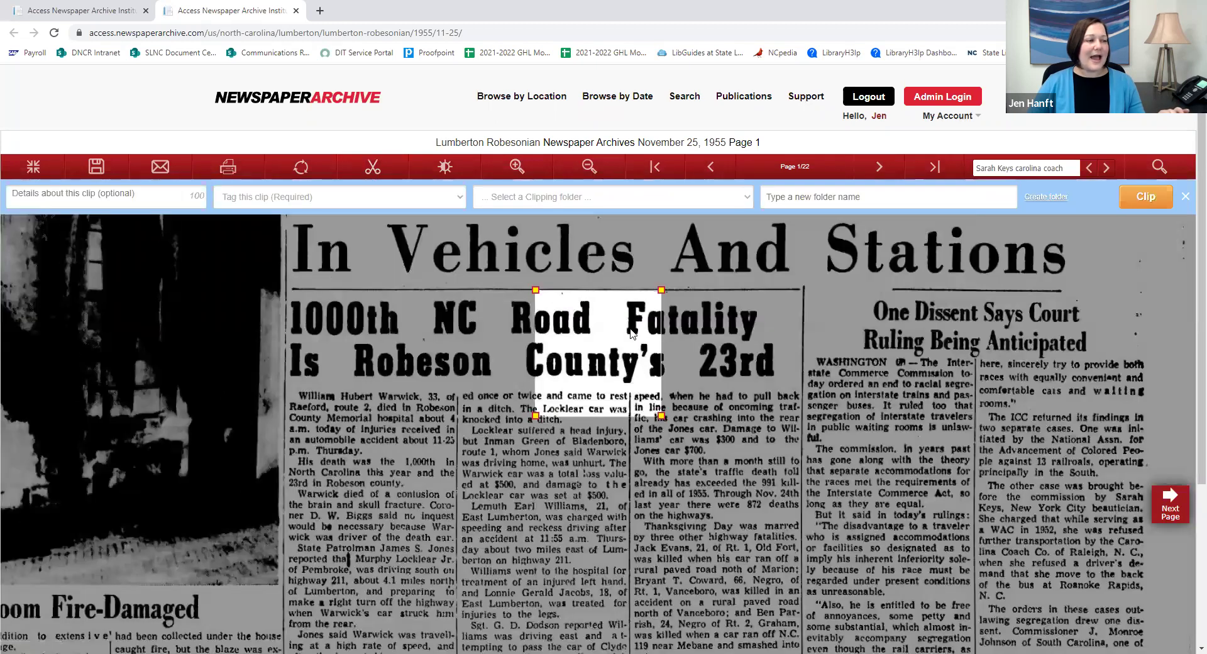
drag(608, 338, 875, 314)
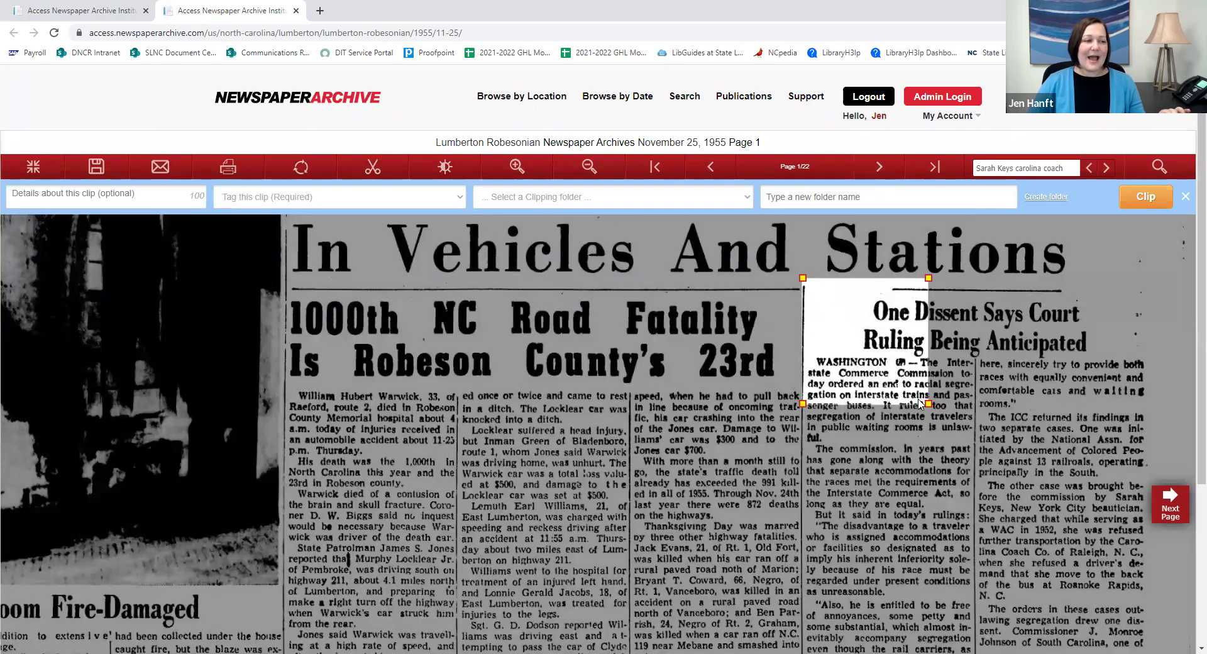
drag(927, 403, 974, 462)
drag(1021, 526, 1149, 640)
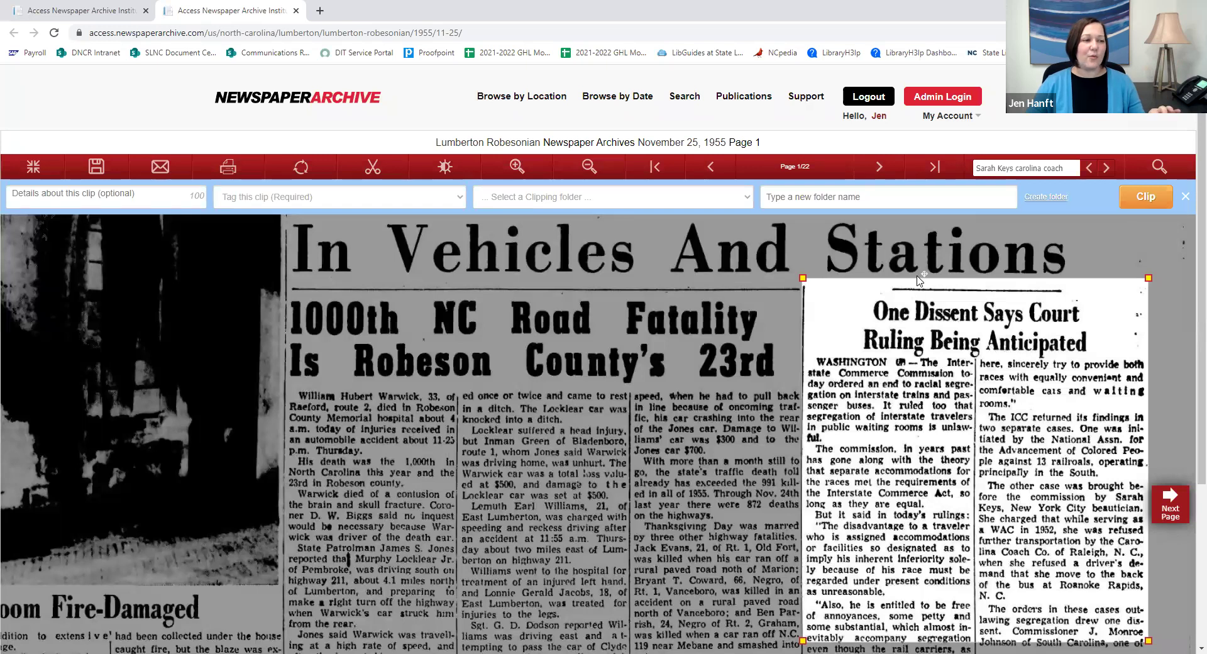
Adjust the crop frame's lower edge to include the article's "(Continued on Page 5, Col. 4)" line
scroll(920, 280, down, 2)
drag(954, 294, 954, 245)
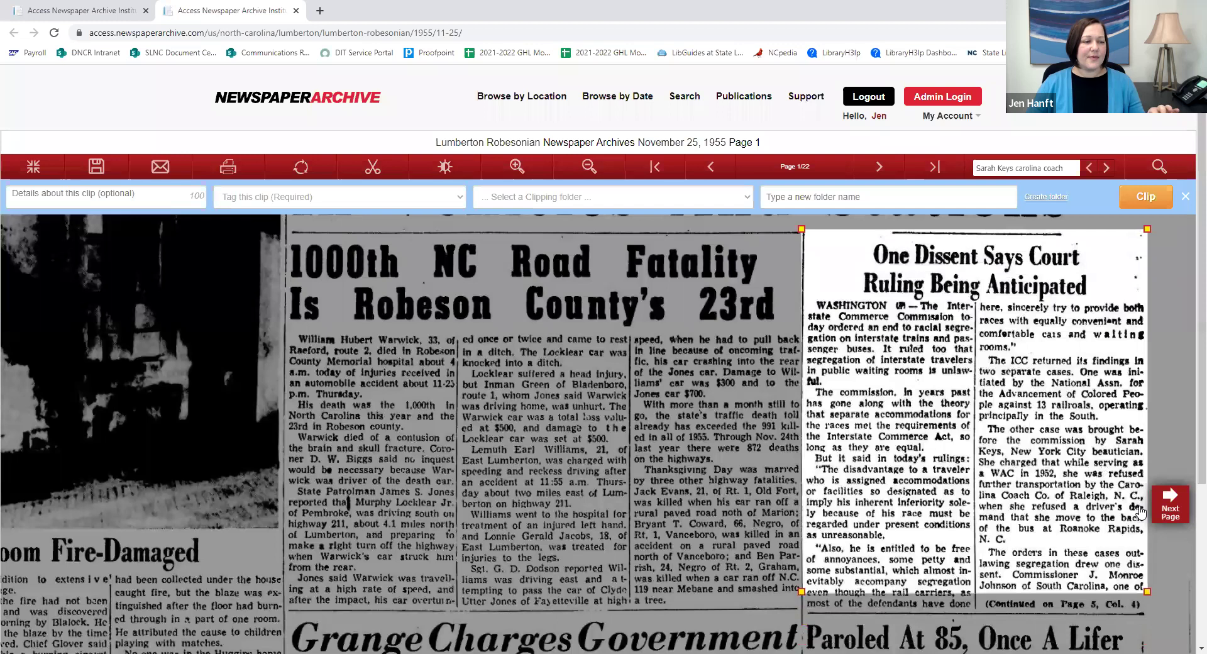
drag(1149, 610, 1144, 619)
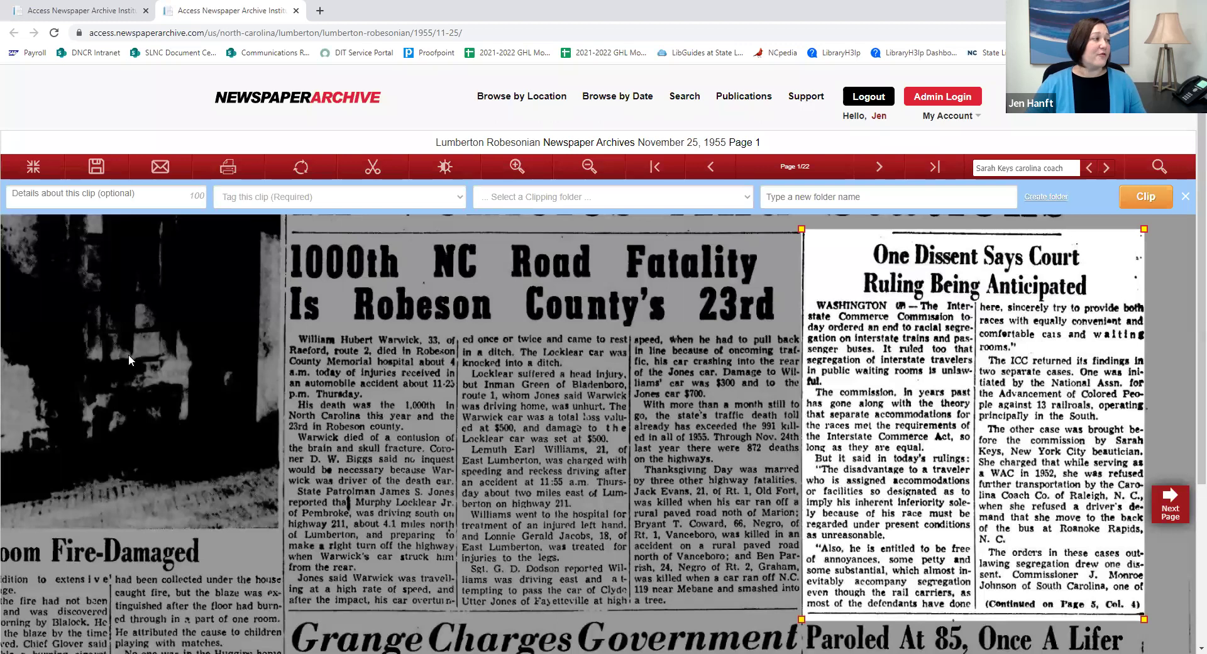
Enter "Lumberton Robesonian, November 25, 1955" as the details of the clip
click(109, 199)
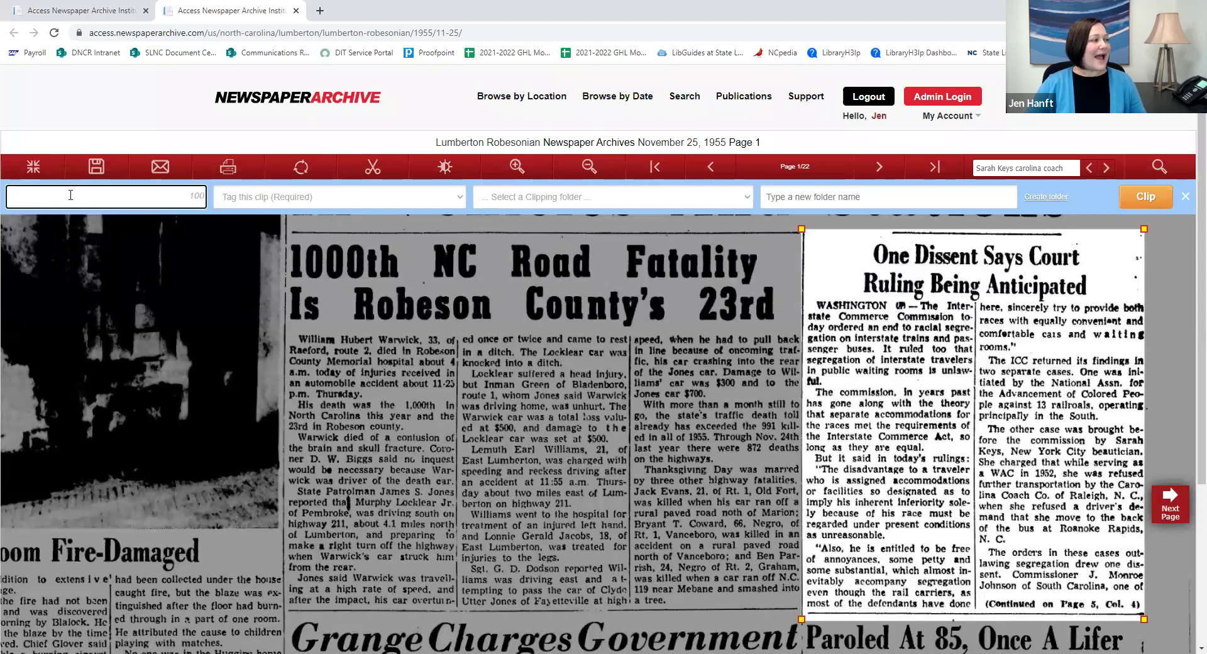
text(Lumberton Robesonian, Novem)
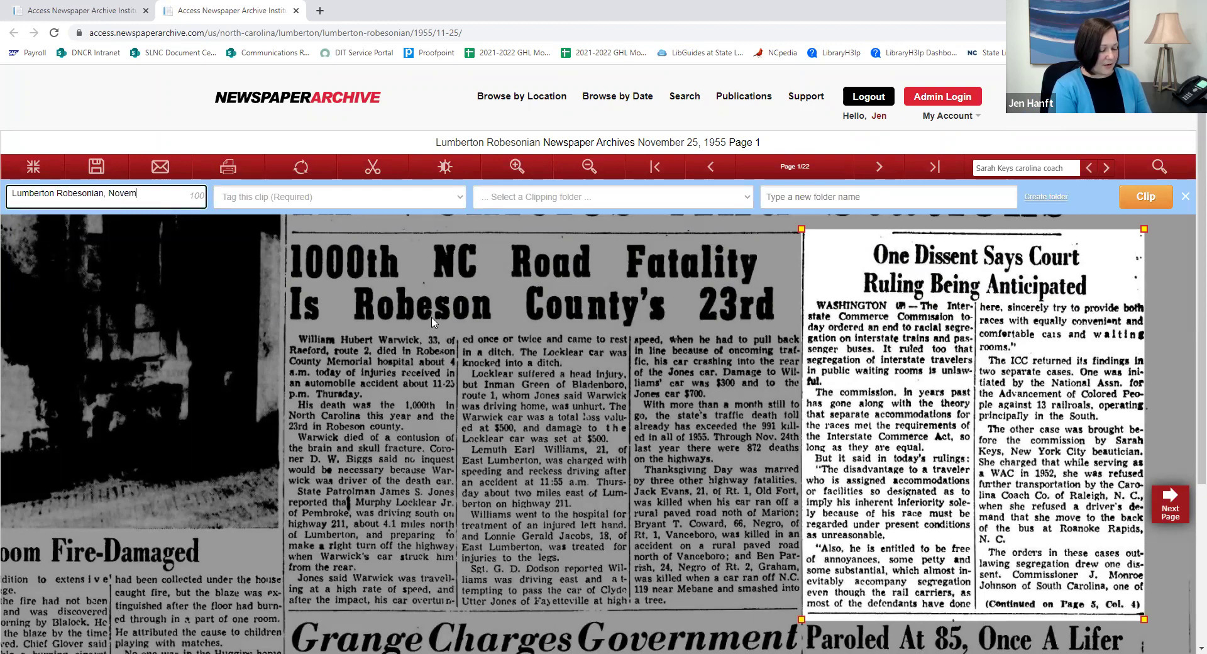
text(ber 25, 1955)
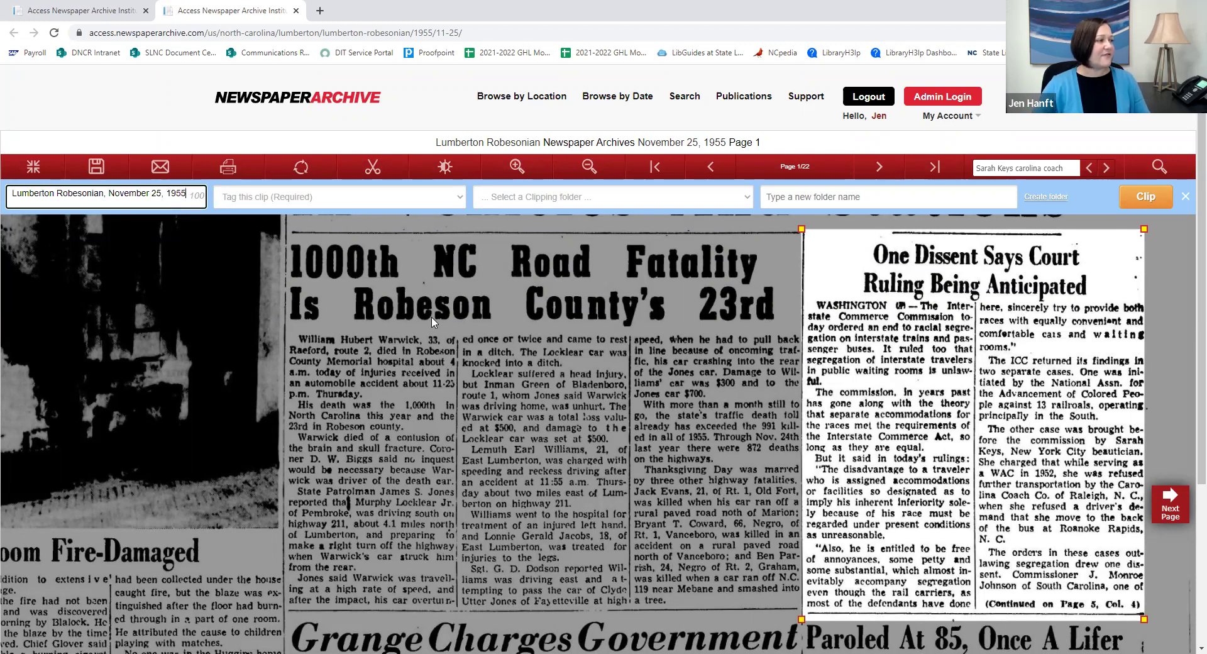
Tag the clip as Other Articles and add the suggested tag "articles"
click(427, 201)
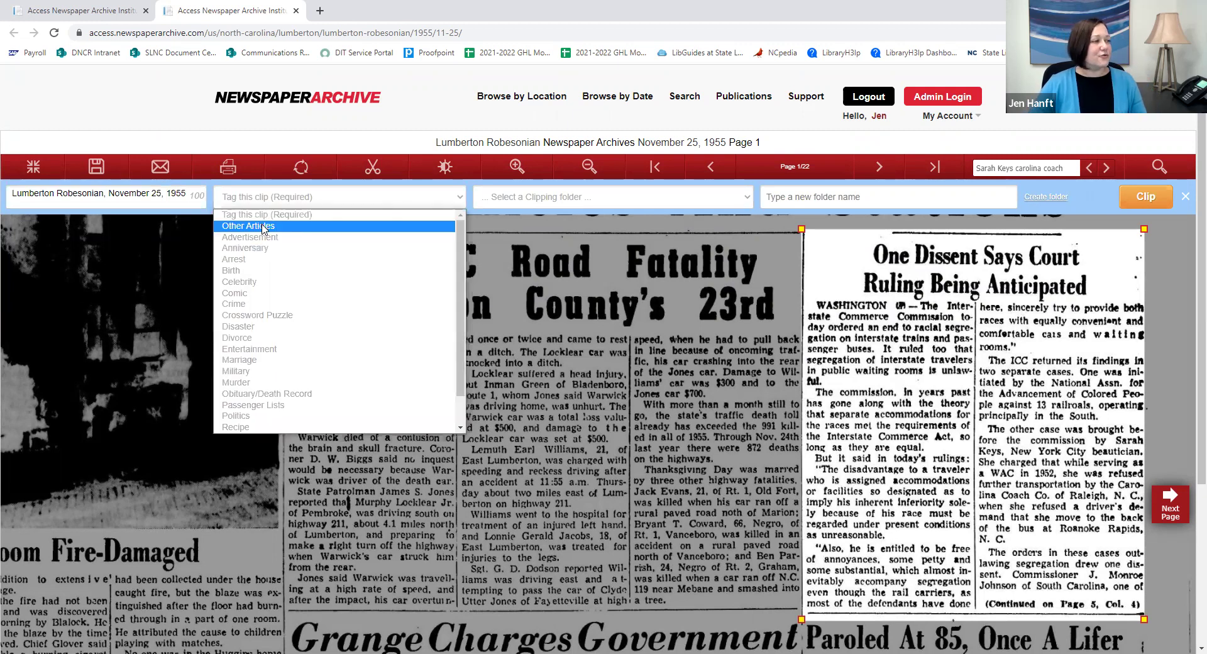
click(262, 228)
click(454, 200)
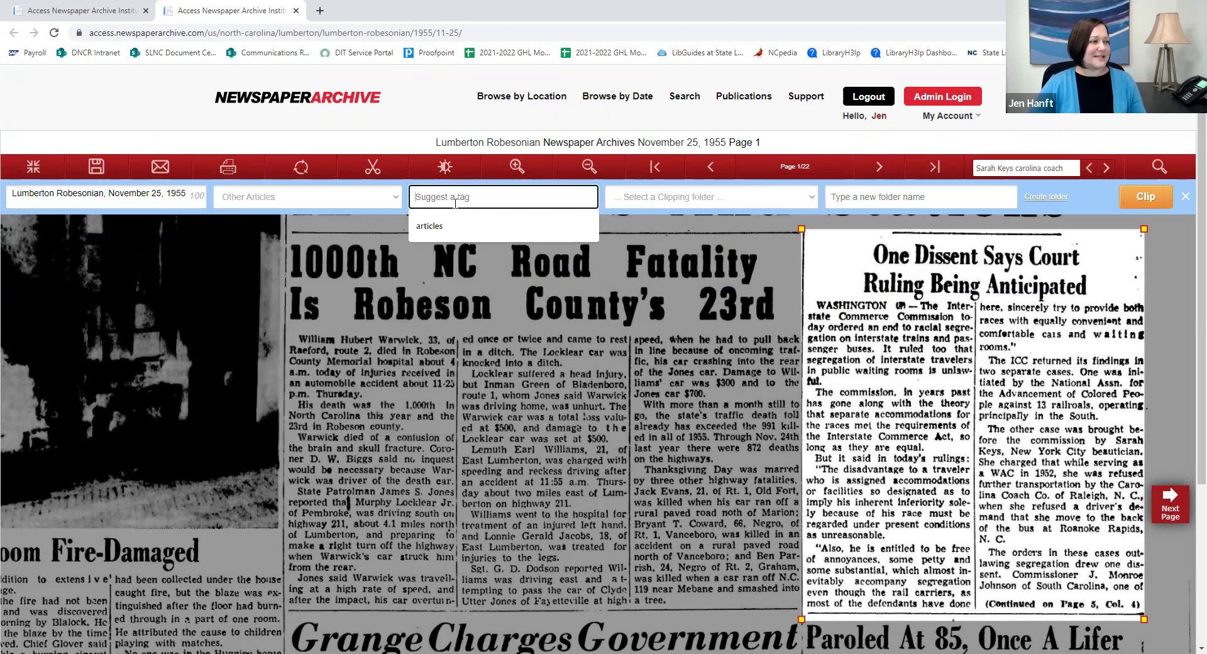
click(450, 218)
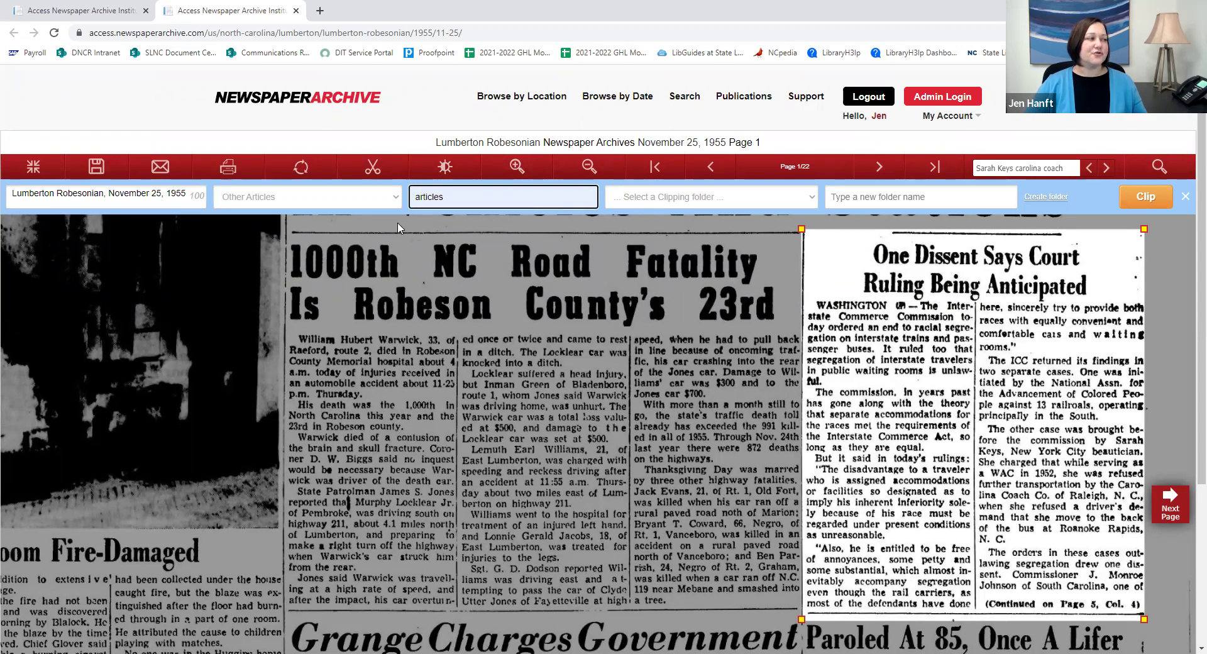
Enter "Sarah Keys research" as the new folder name and save the clip without downloading it
click(671, 199)
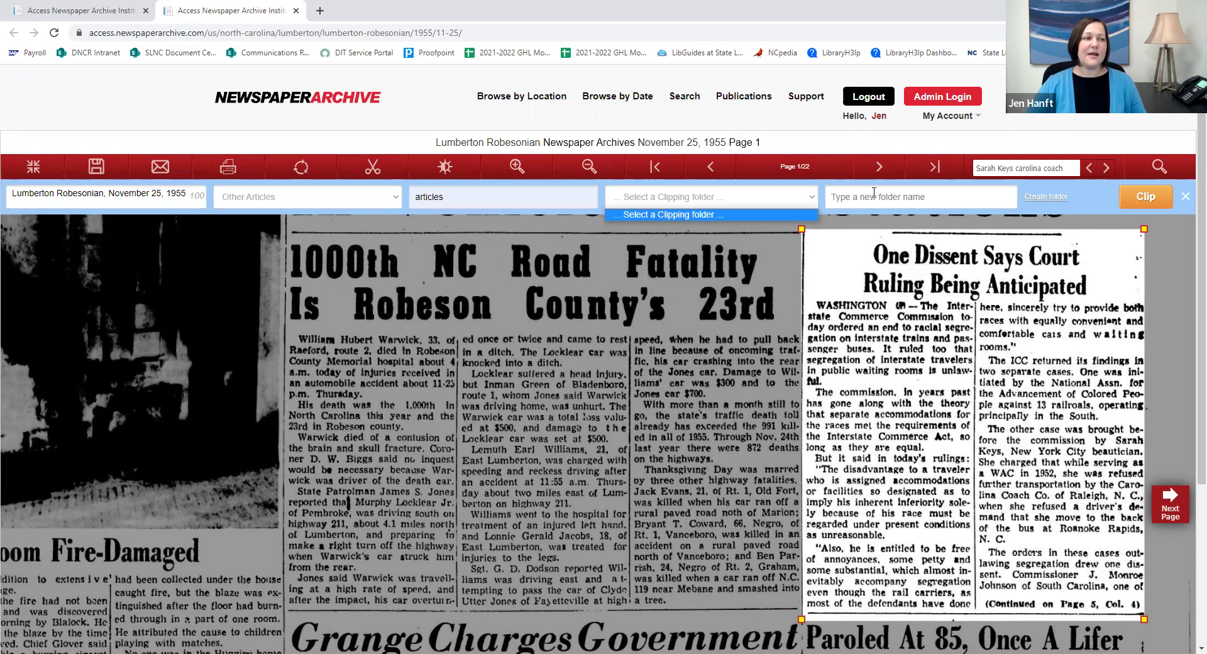
click(1008, 197)
text(S)
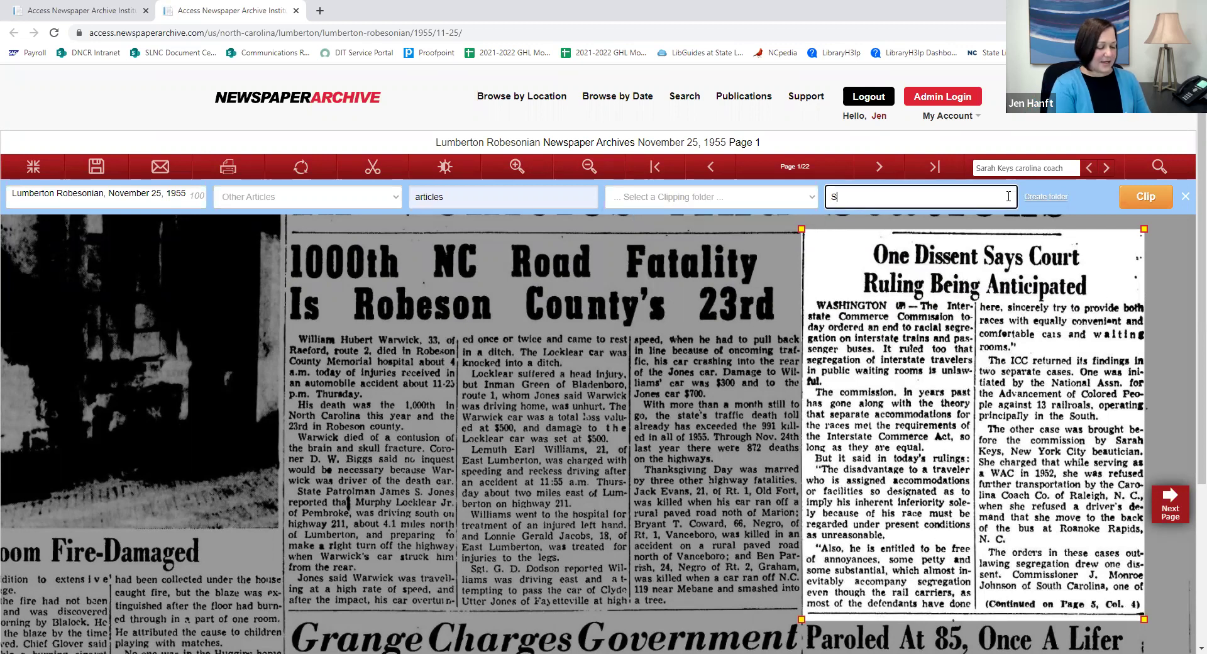
text(arah Keys research)
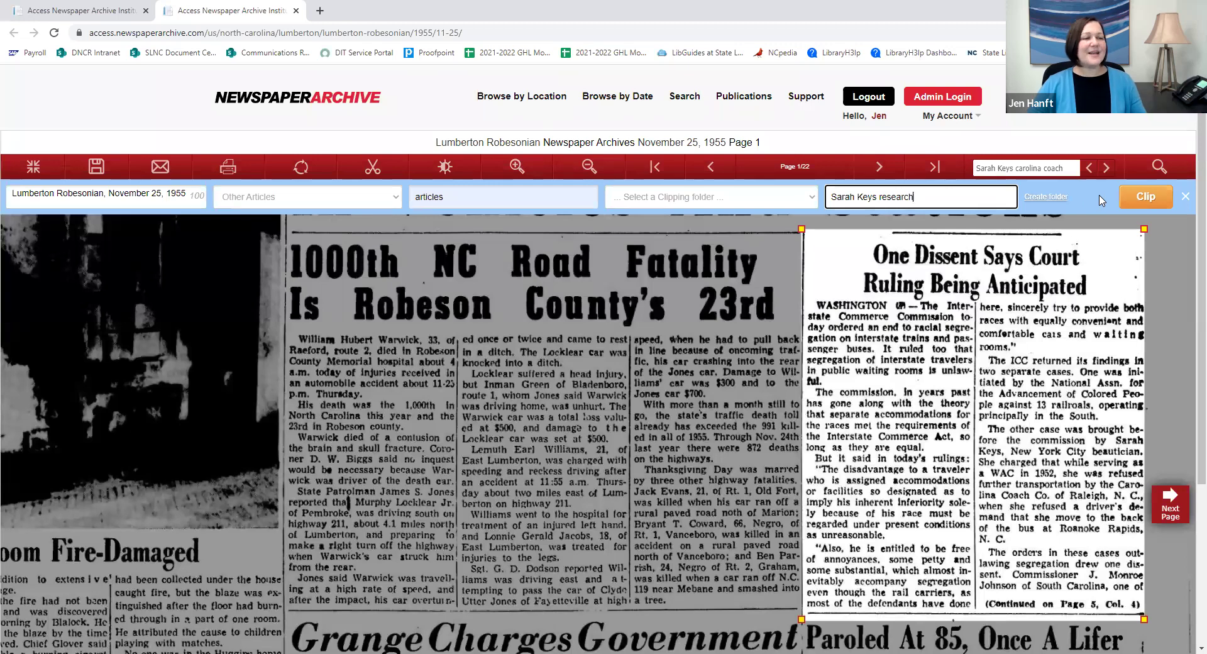
click(1152, 197)
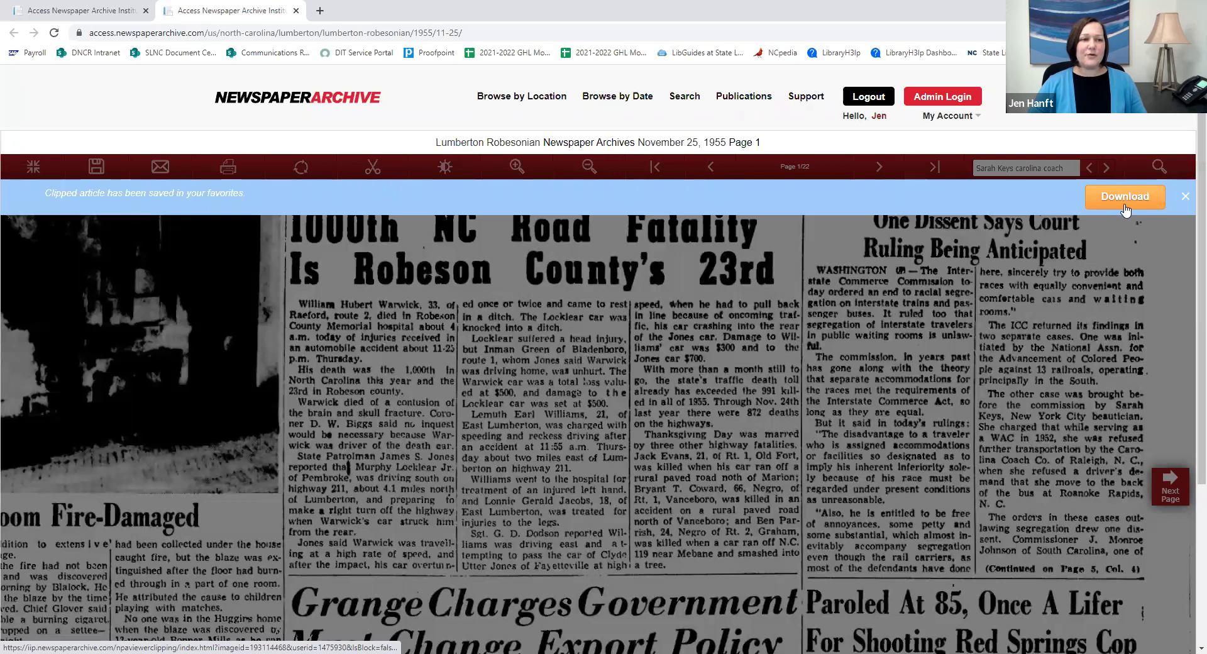
click(1186, 199)
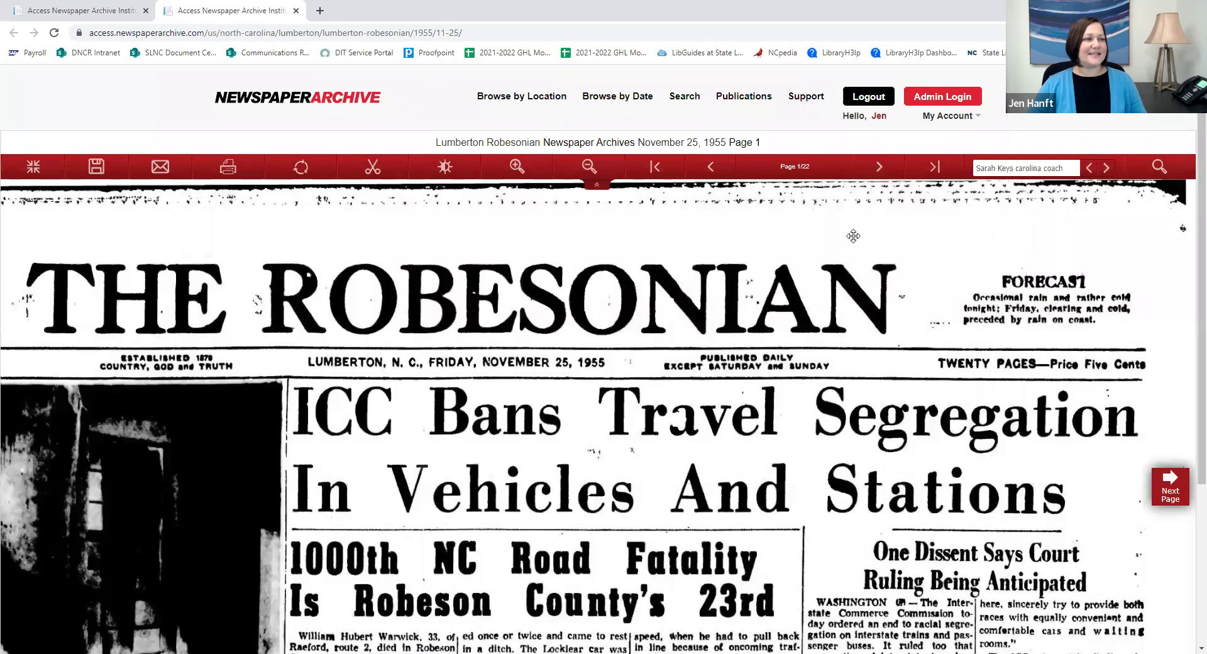
Open the account's Favorite Pages and look at the saved Lumberton Robesonian clip
click(938, 122)
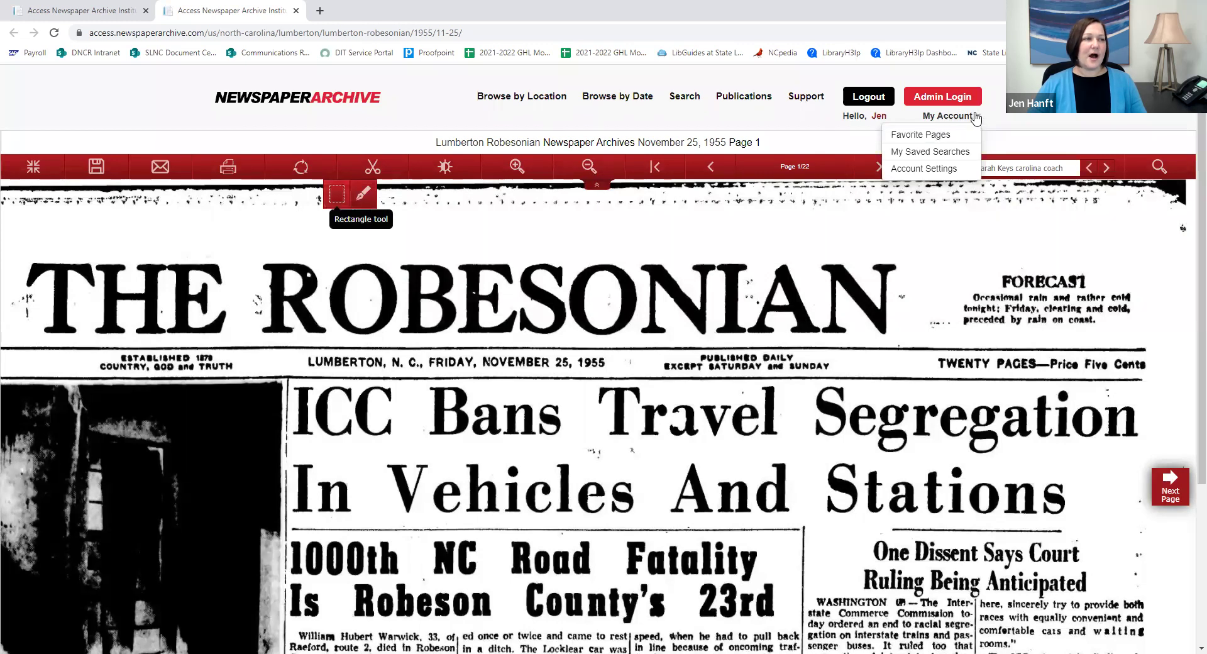
click(936, 135)
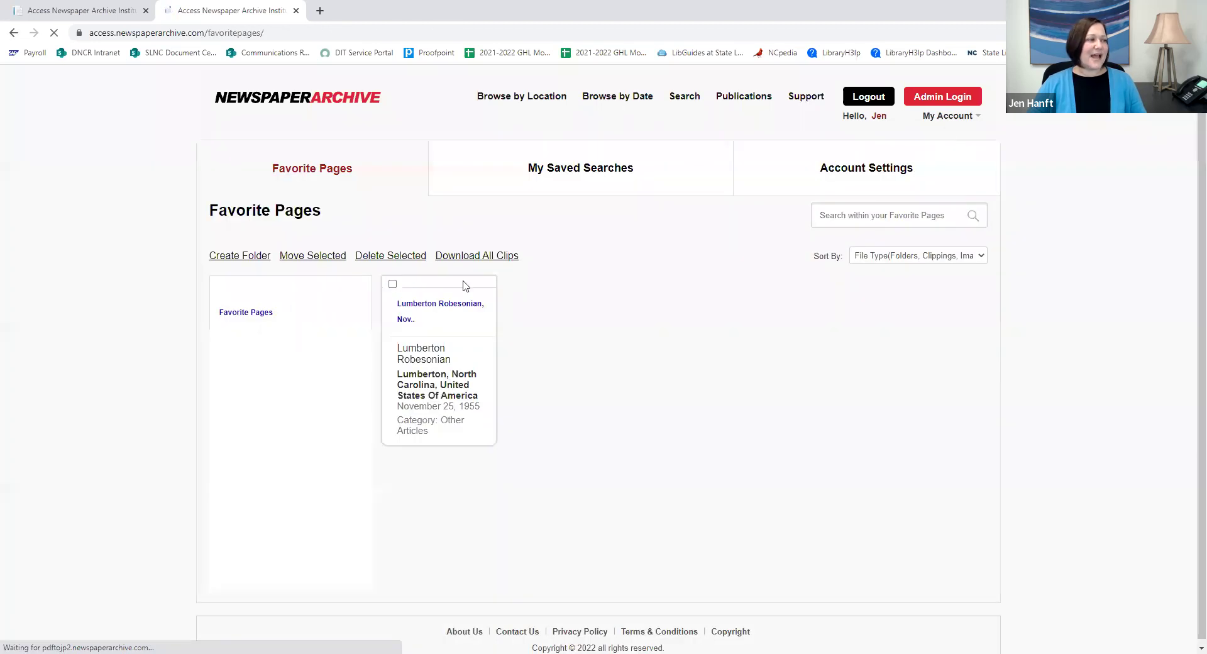
drag(489, 457, 537, 380)
click(537, 379)
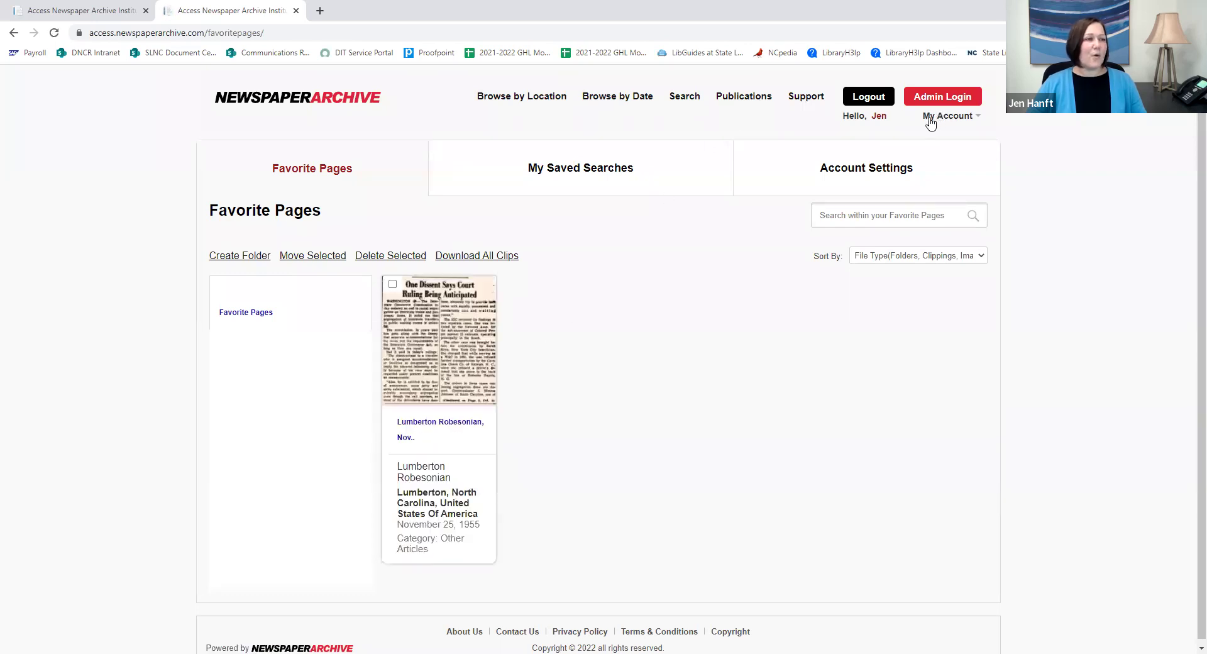
Return to the newspaper page and check its sharing options without sharing it
click(14, 32)
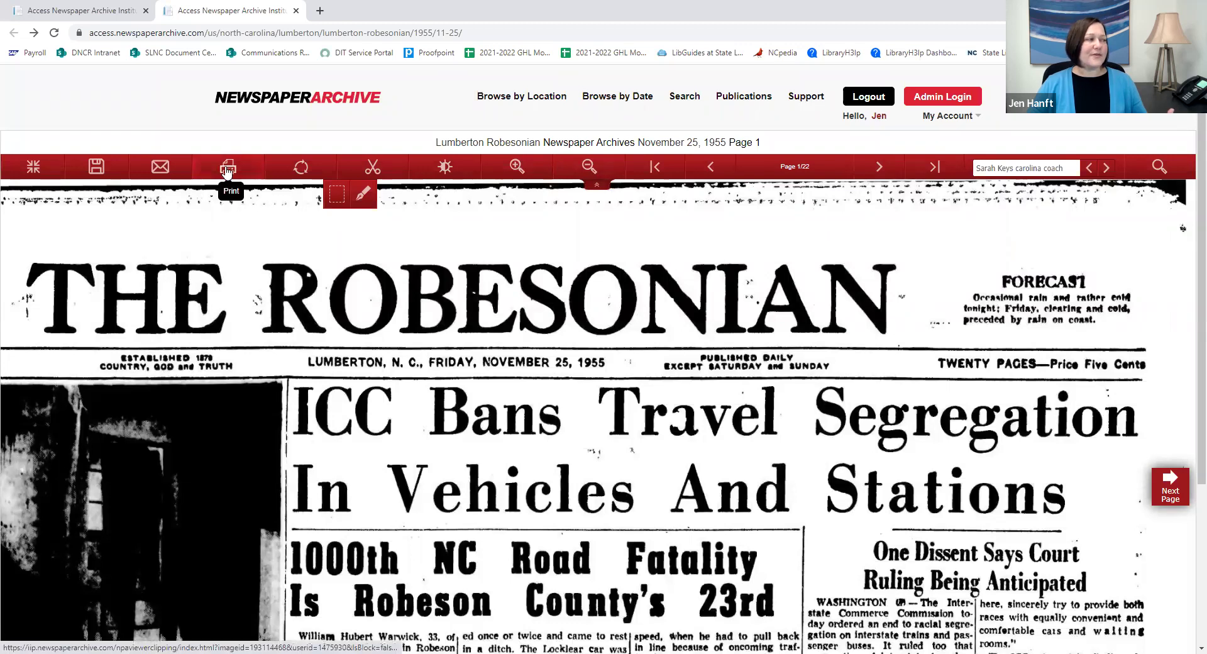
click(160, 169)
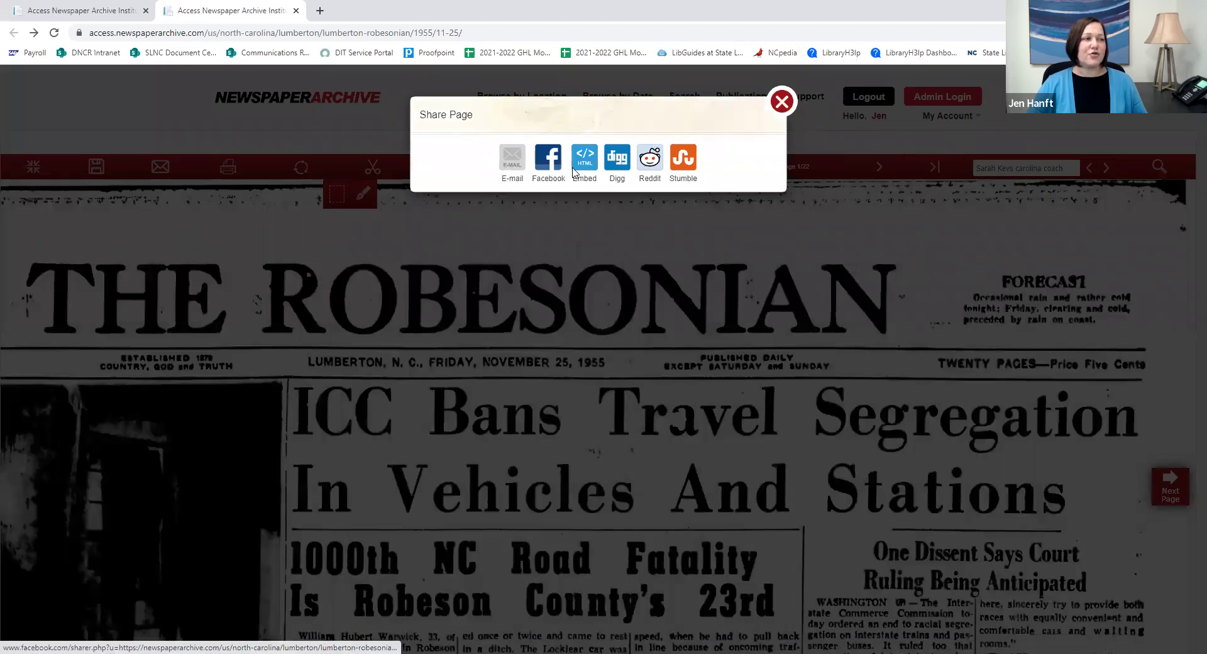
click(782, 101)
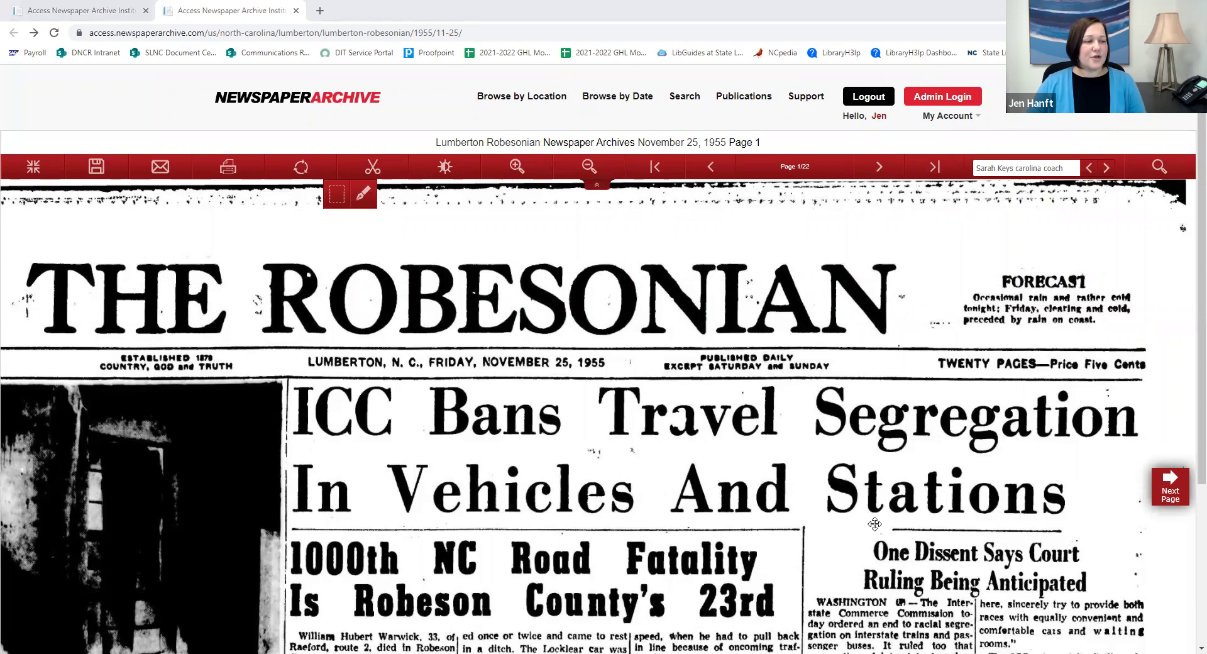
Go through the NewsBank slides in PowerPoint and switch to the NewsBank home page in the browser
key(alt+Tab)
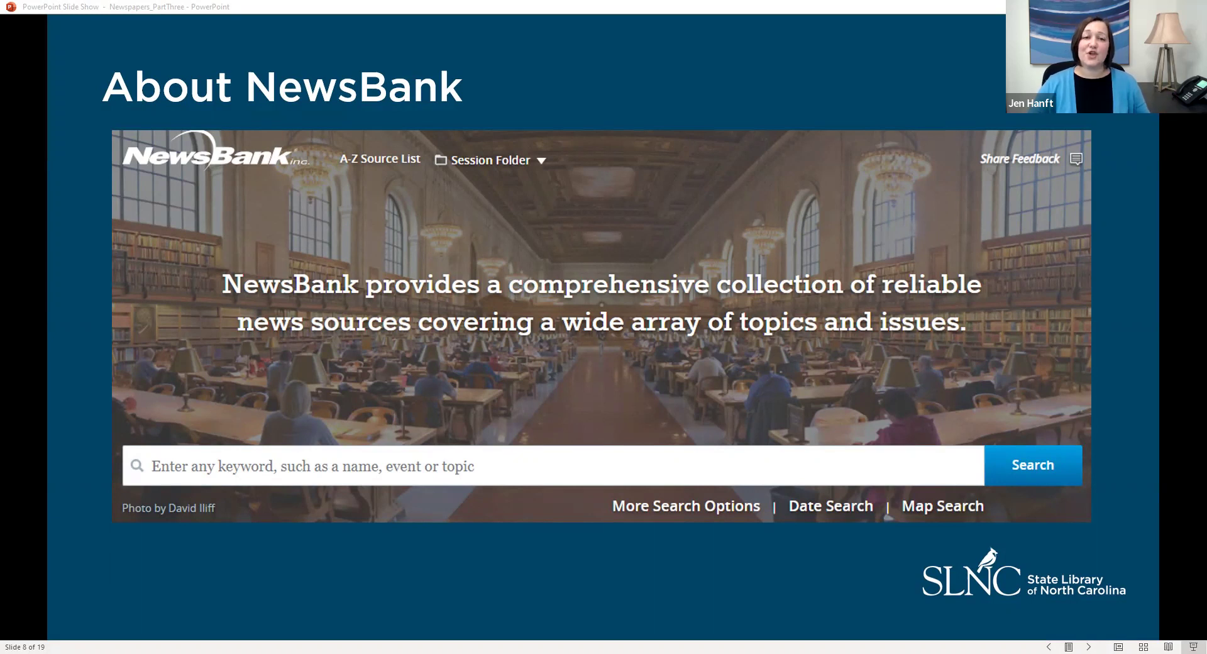
key(Right)
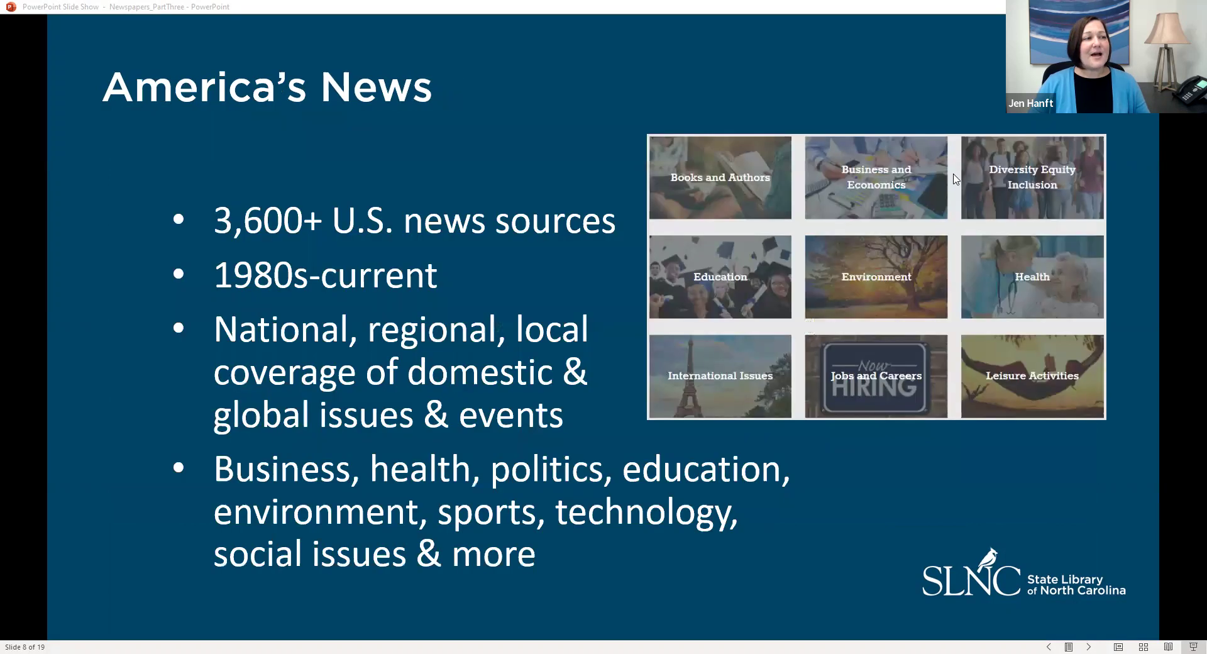
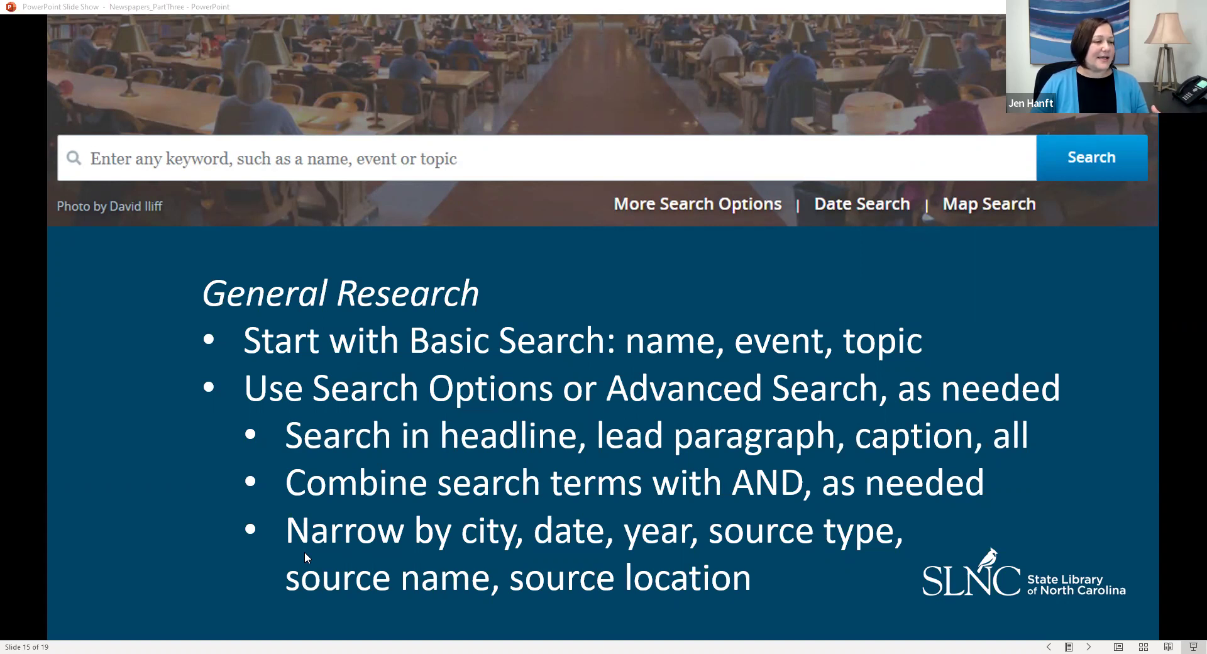
key(alt+Tab)
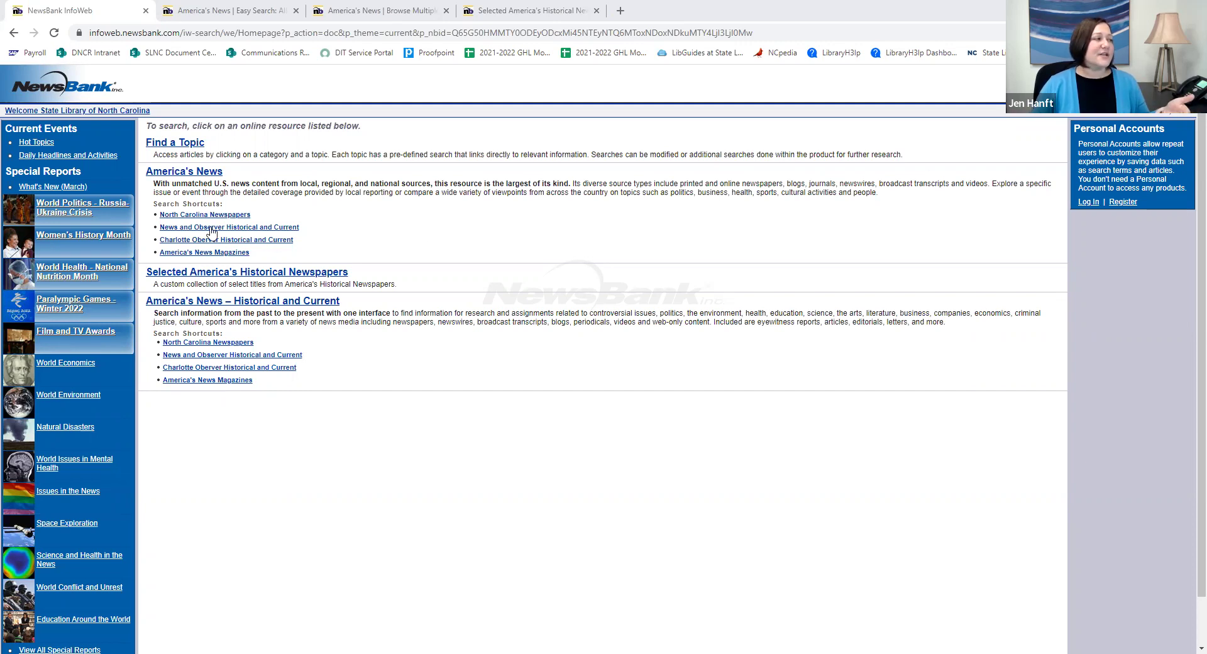
Look over the NewsBank home page's database listings and search shortcuts for America's News, Historical and Current, and Selected America's Historical Newspapers
drag(242, 175, 146, 173)
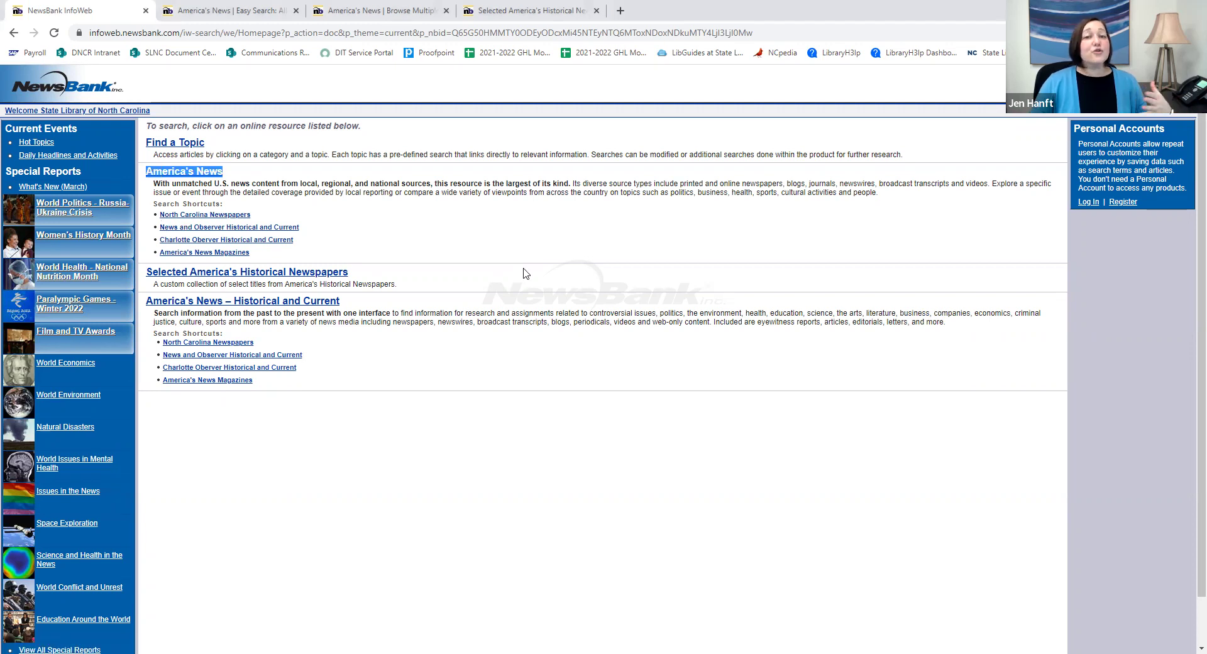
drag(274, 255, 160, 215)
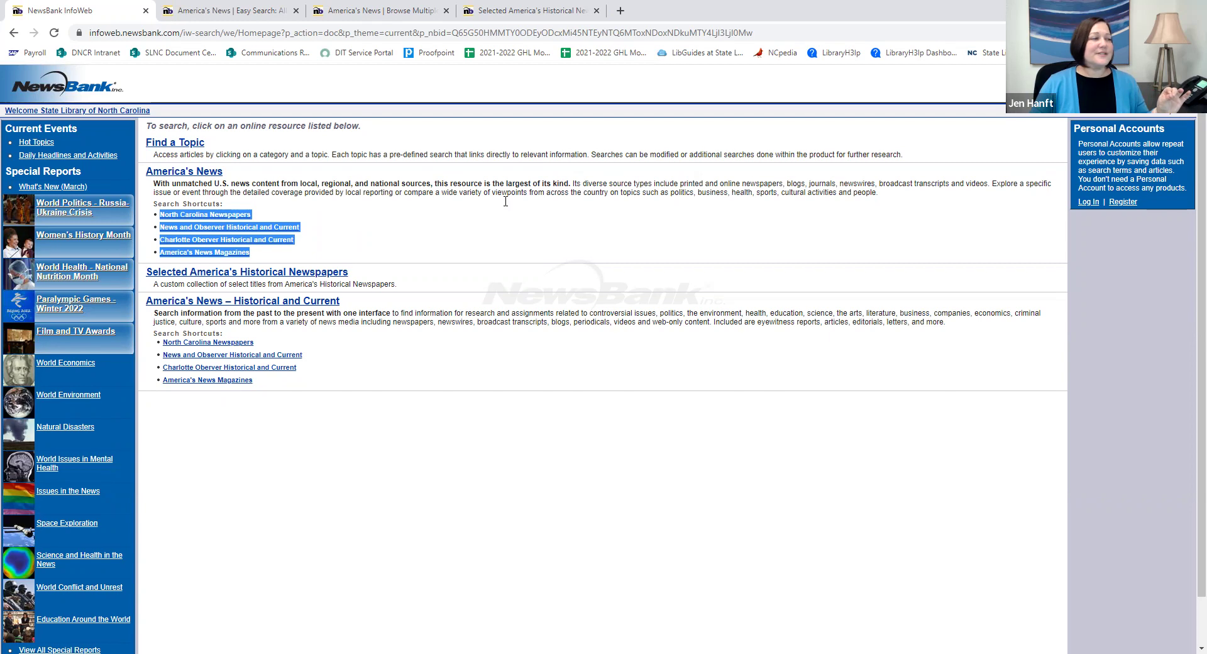
drag(340, 301, 146, 301)
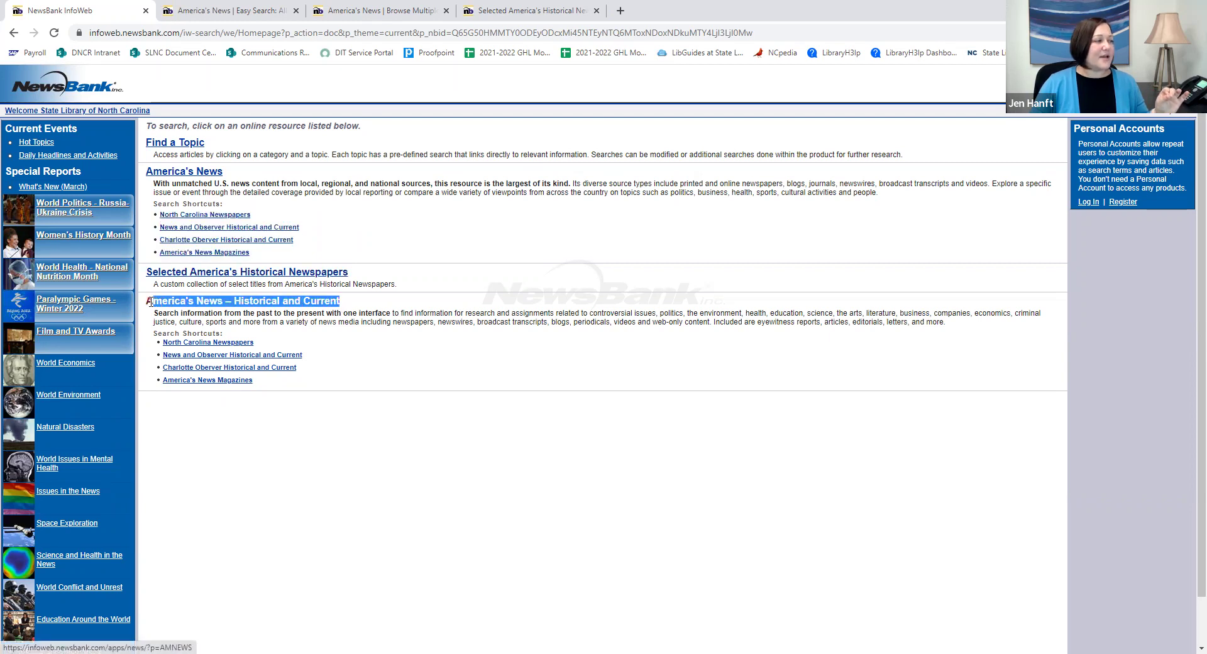
drag(260, 384, 164, 341)
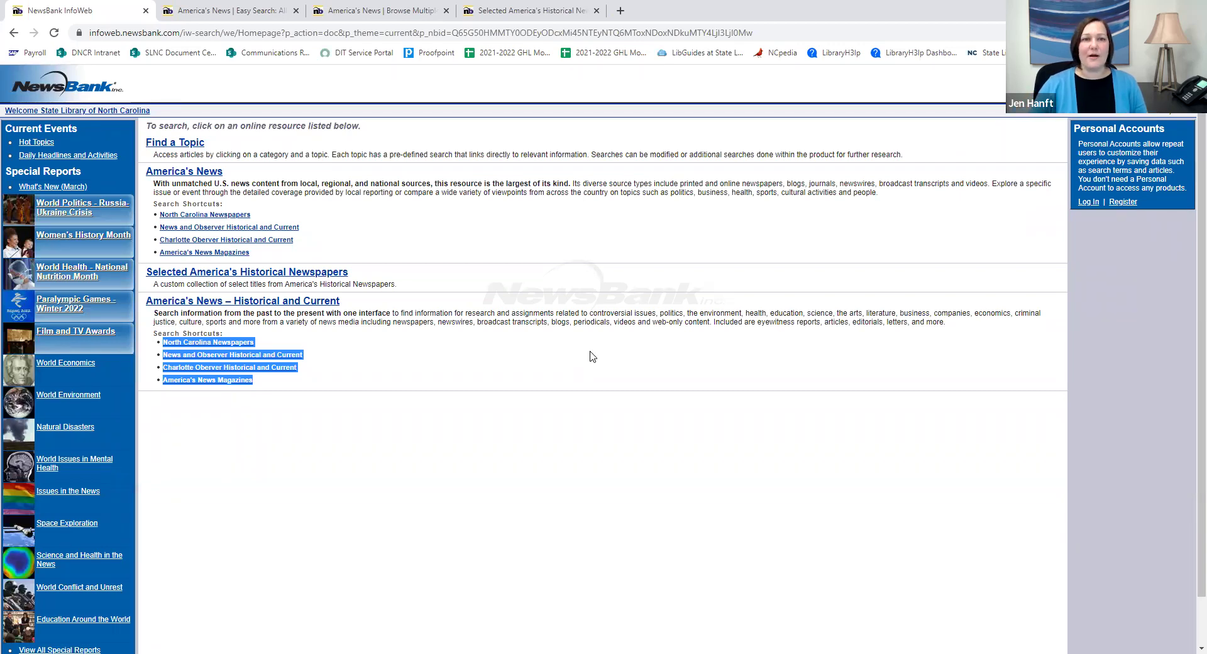
click(264, 188)
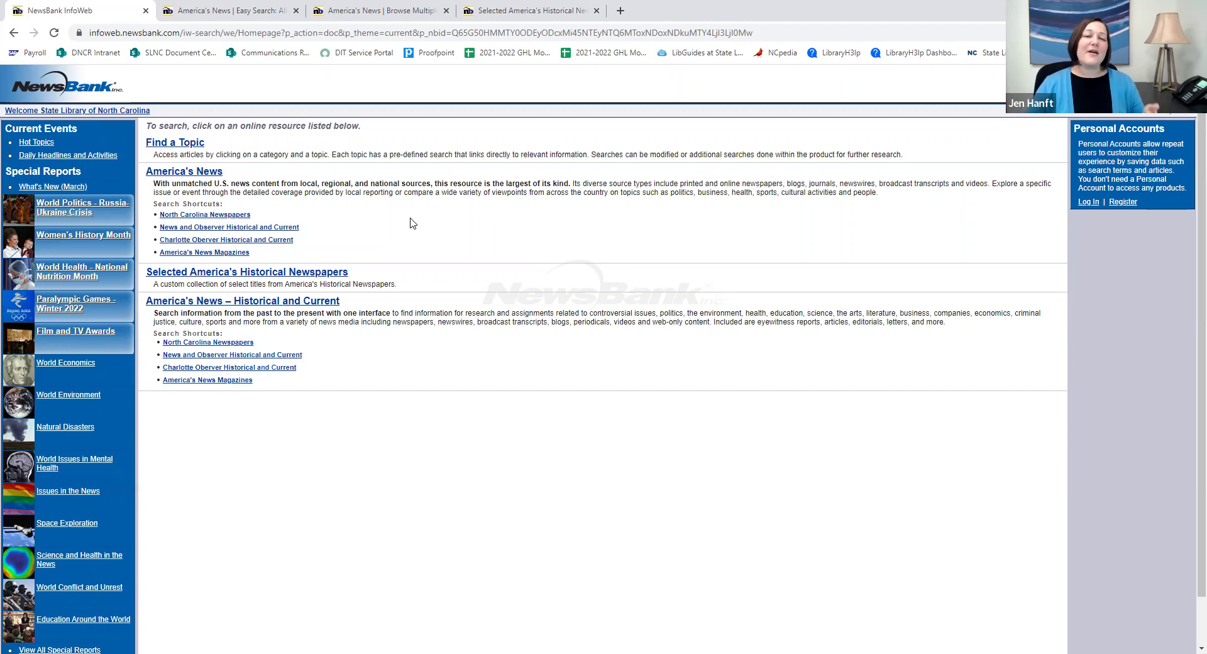
drag(343, 301, 146, 301)
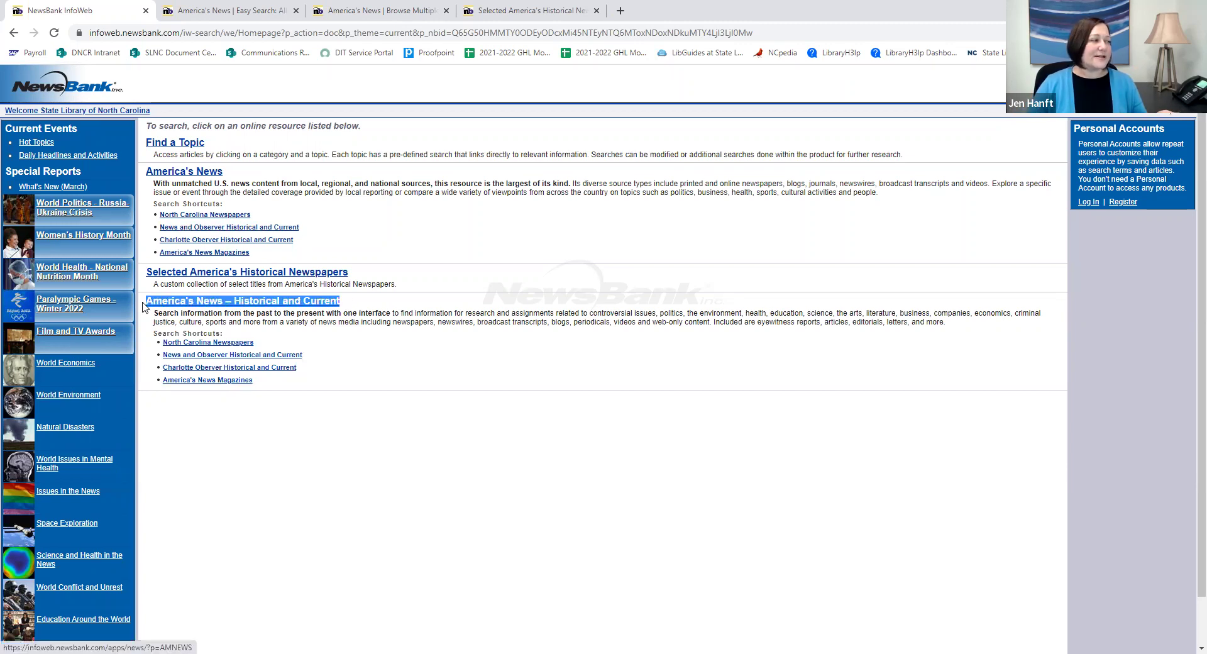
click(451, 368)
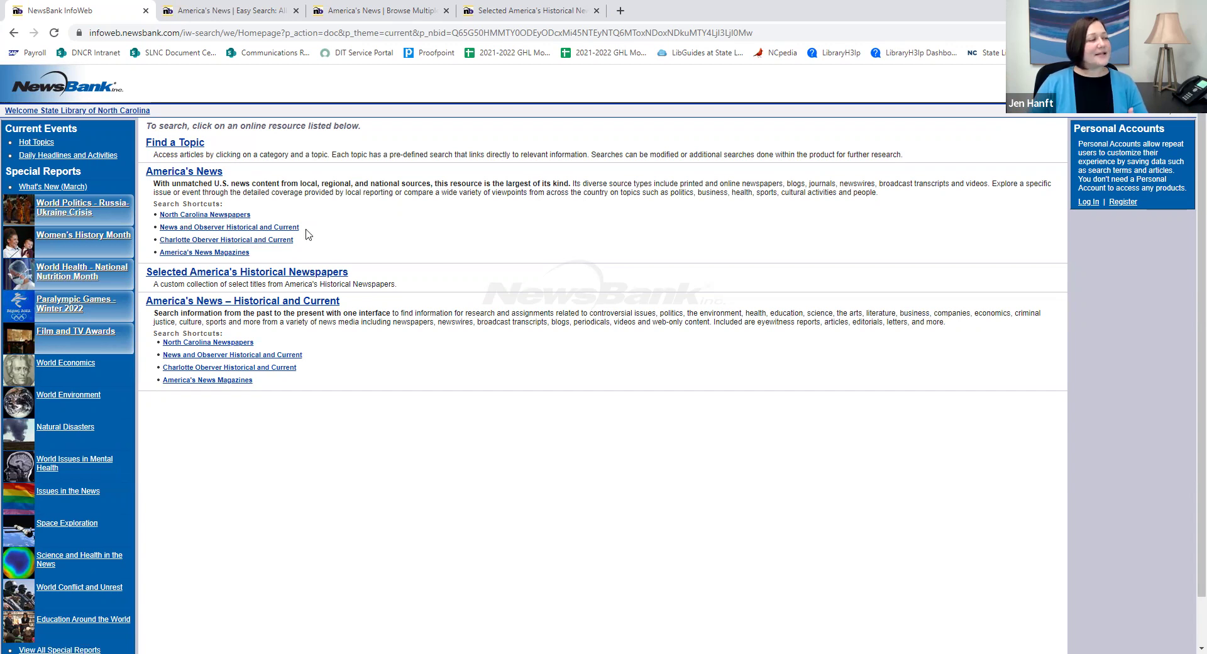
drag(172, 284, 147, 272)
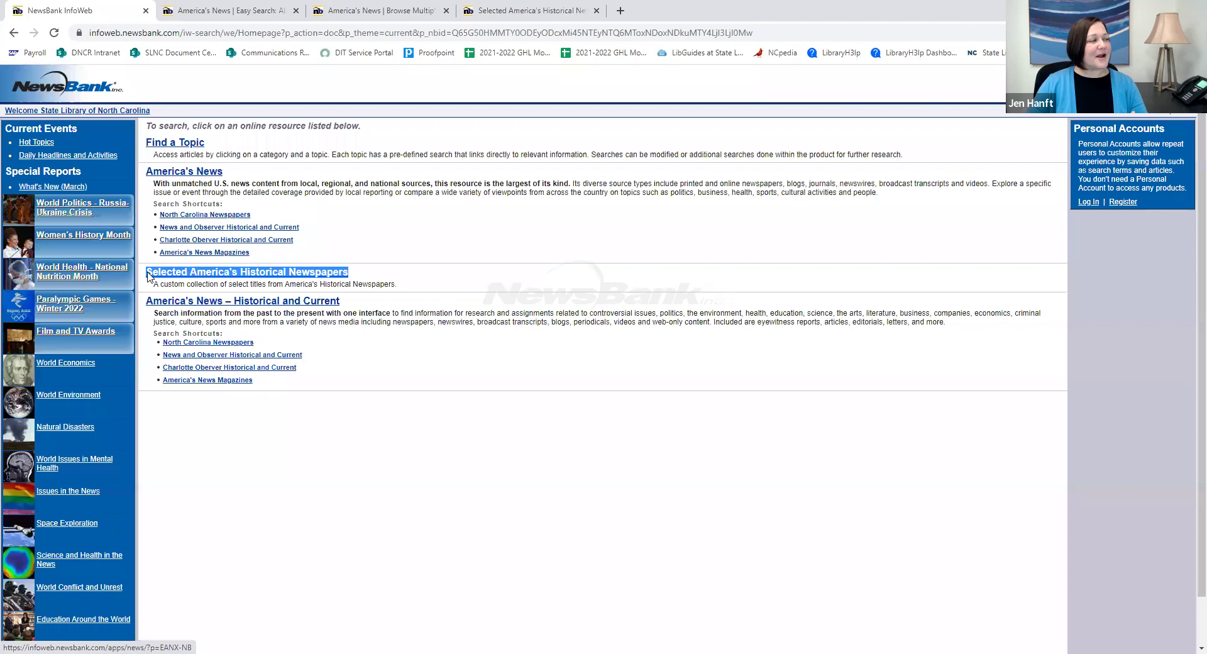
click(442, 289)
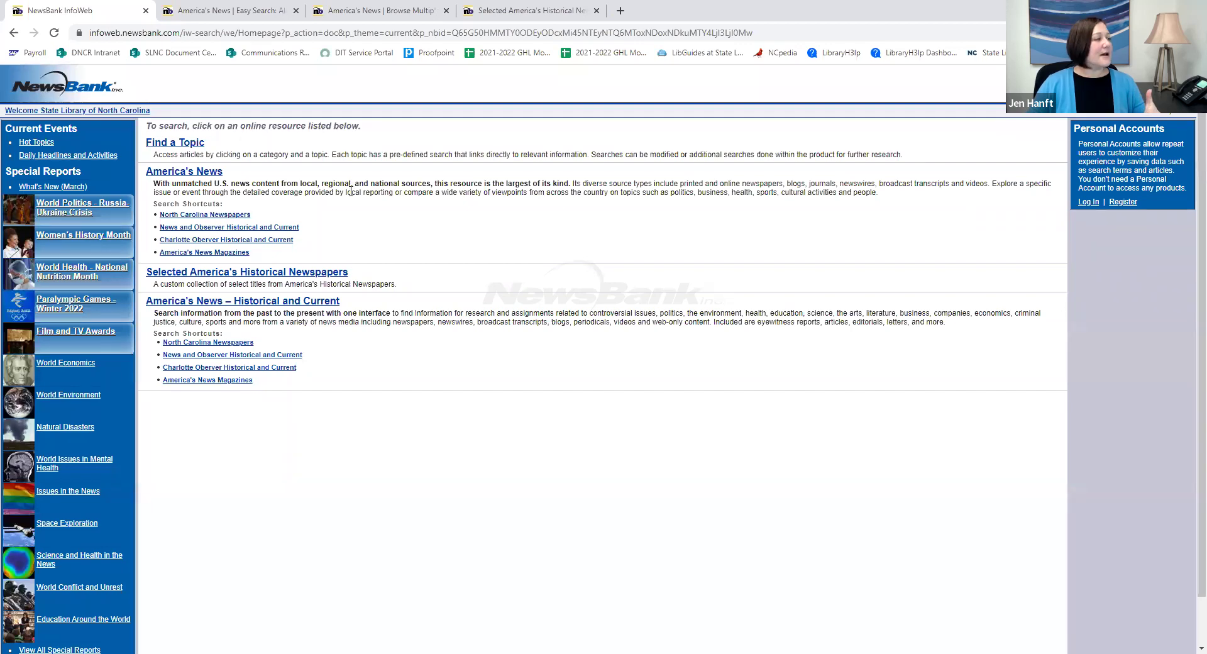
Open America's News and run the Agribusiness search from the Agriculture group of the Business and Economics suggested topic
click(204, 173)
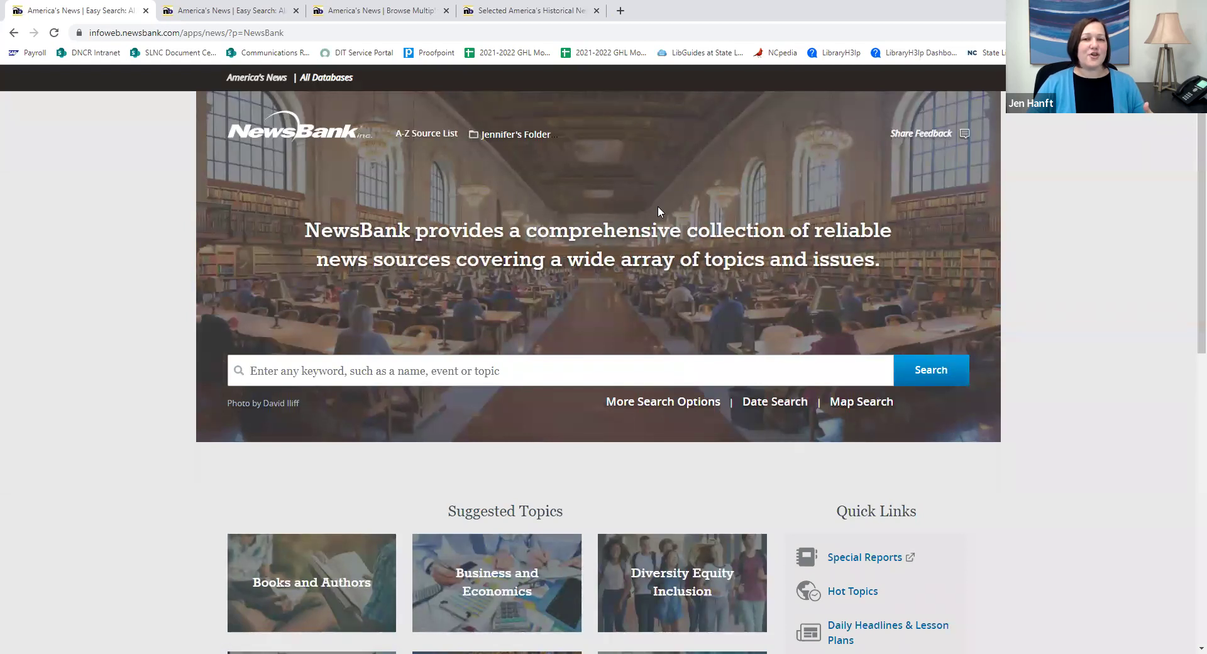
scroll(657, 212, down, 2)
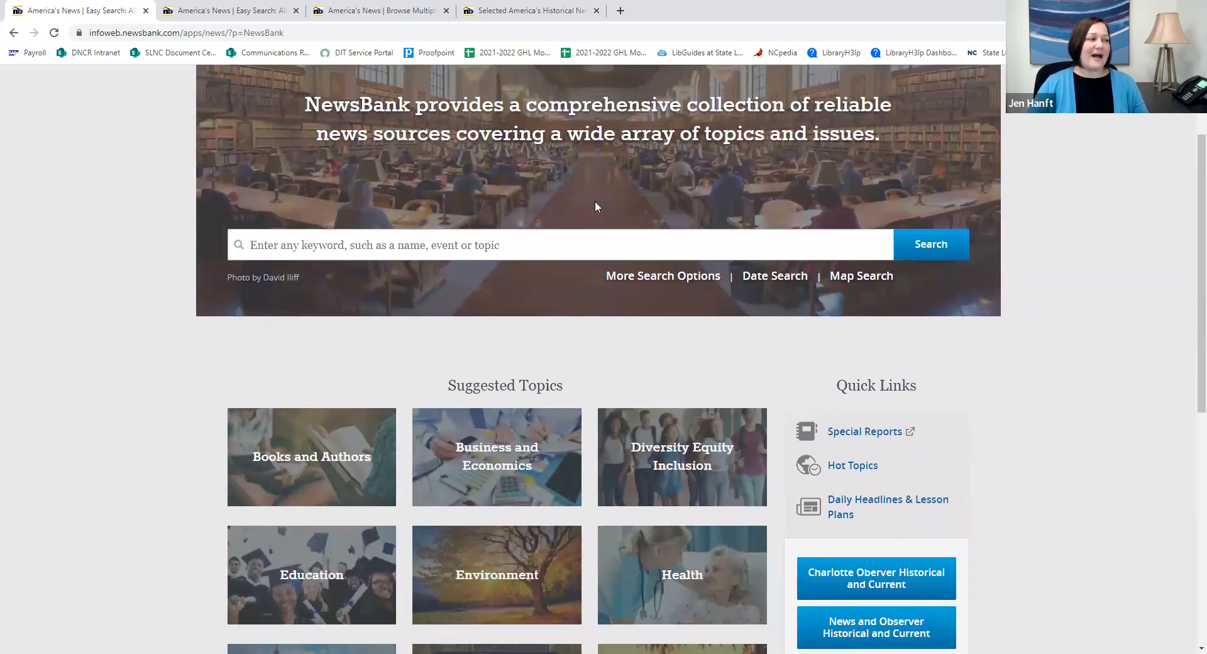
scroll(637, 244, down, 5)
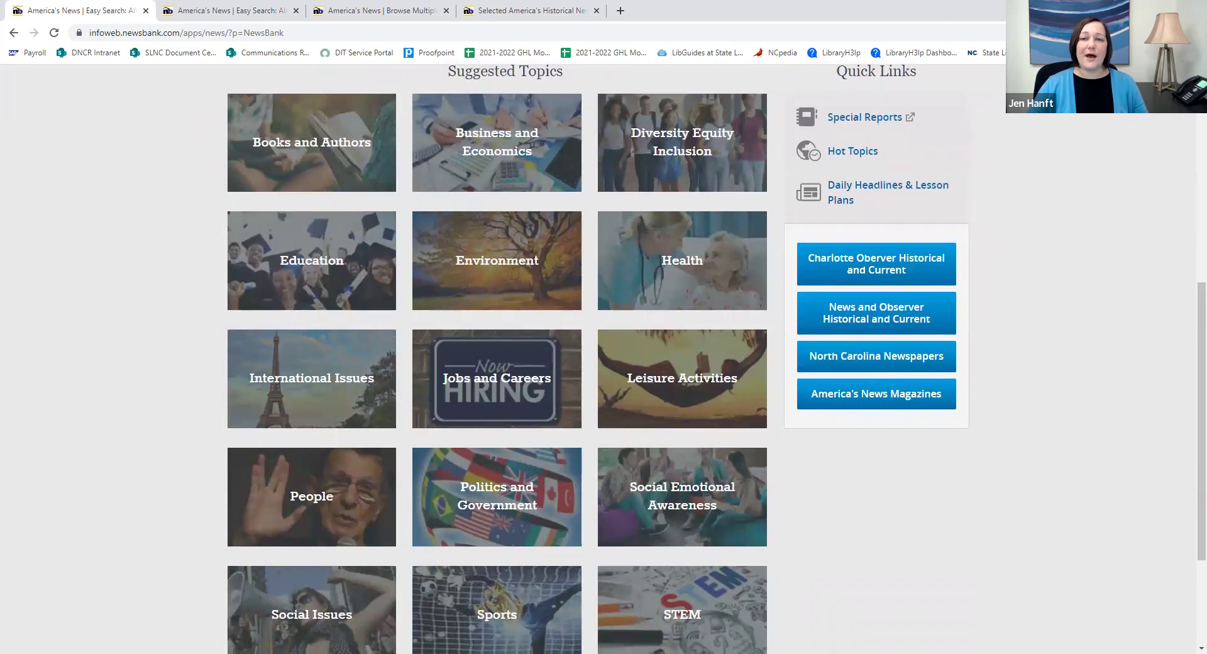
click(470, 147)
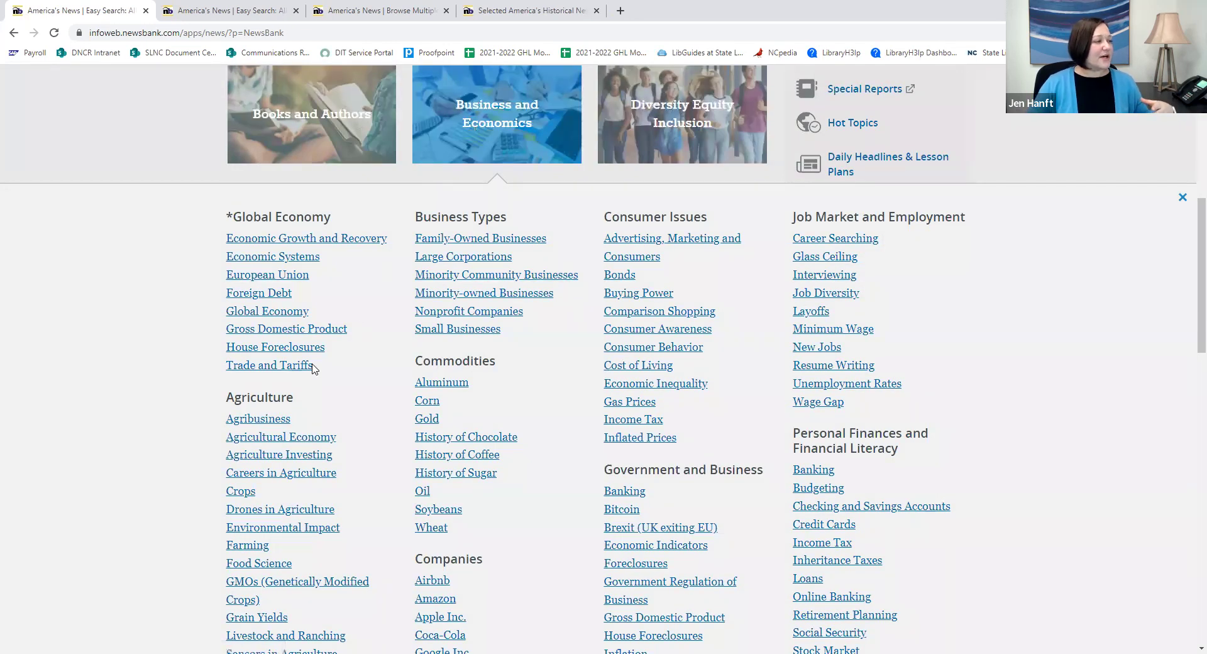
drag(225, 394, 303, 420)
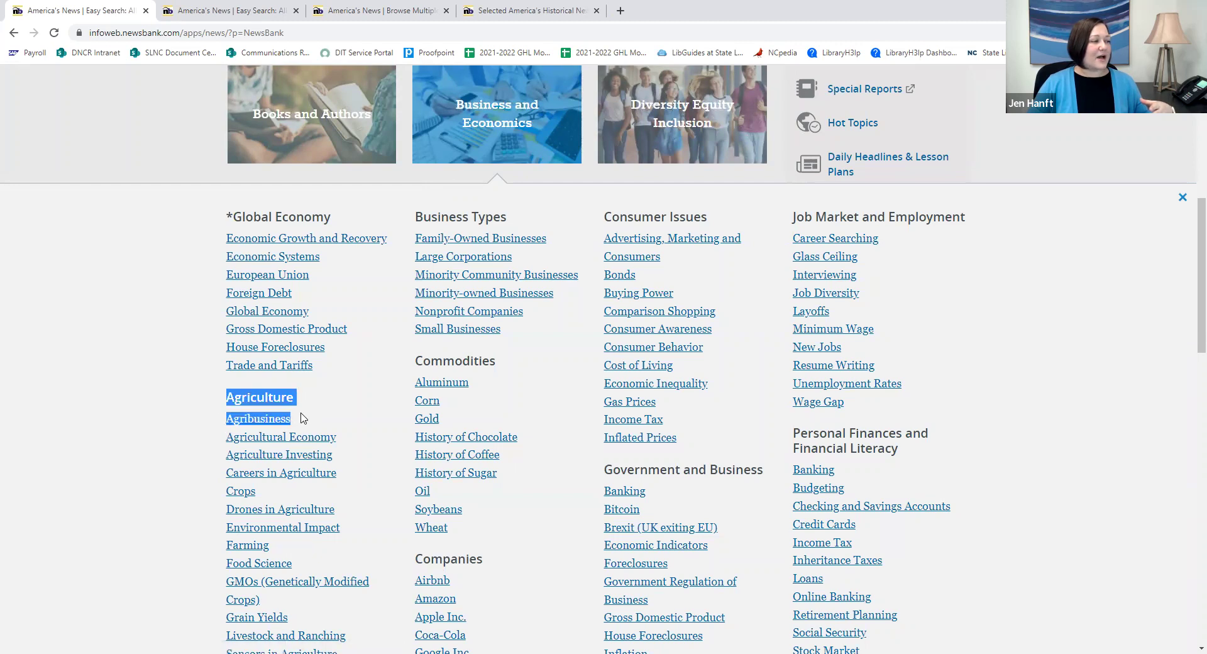
click(304, 420)
click(281, 420)
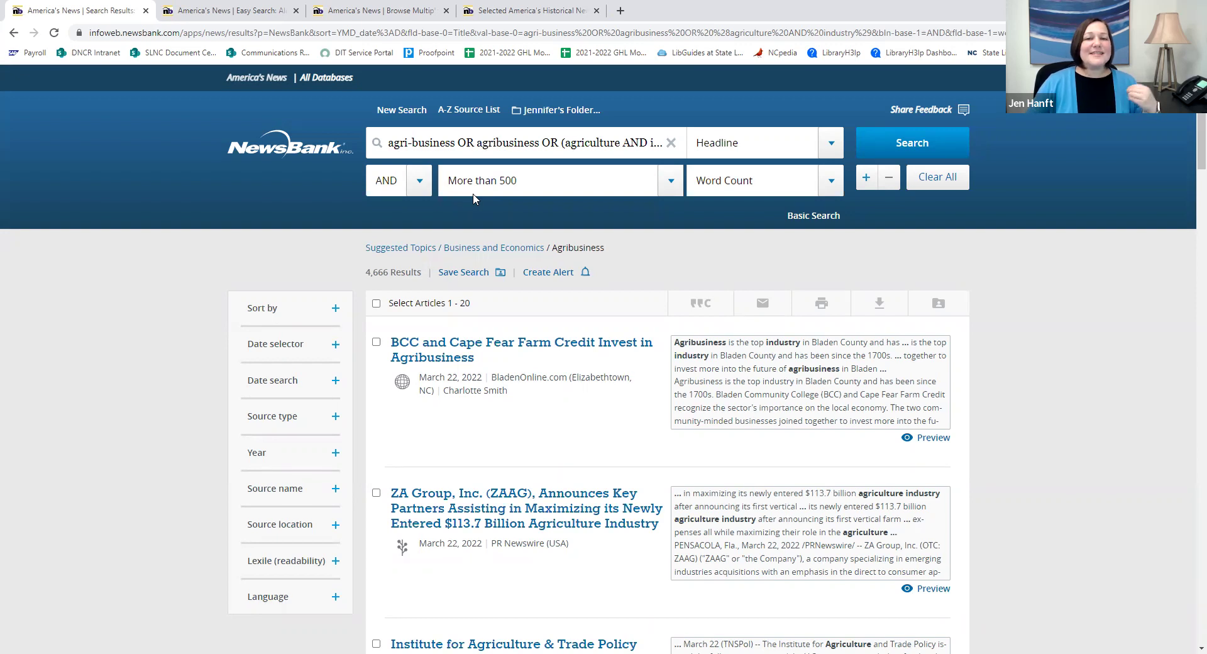
Examine the Agribusiness search's keywords, field choices and word count options, and add an empty search row
drag(389, 143, 539, 141)
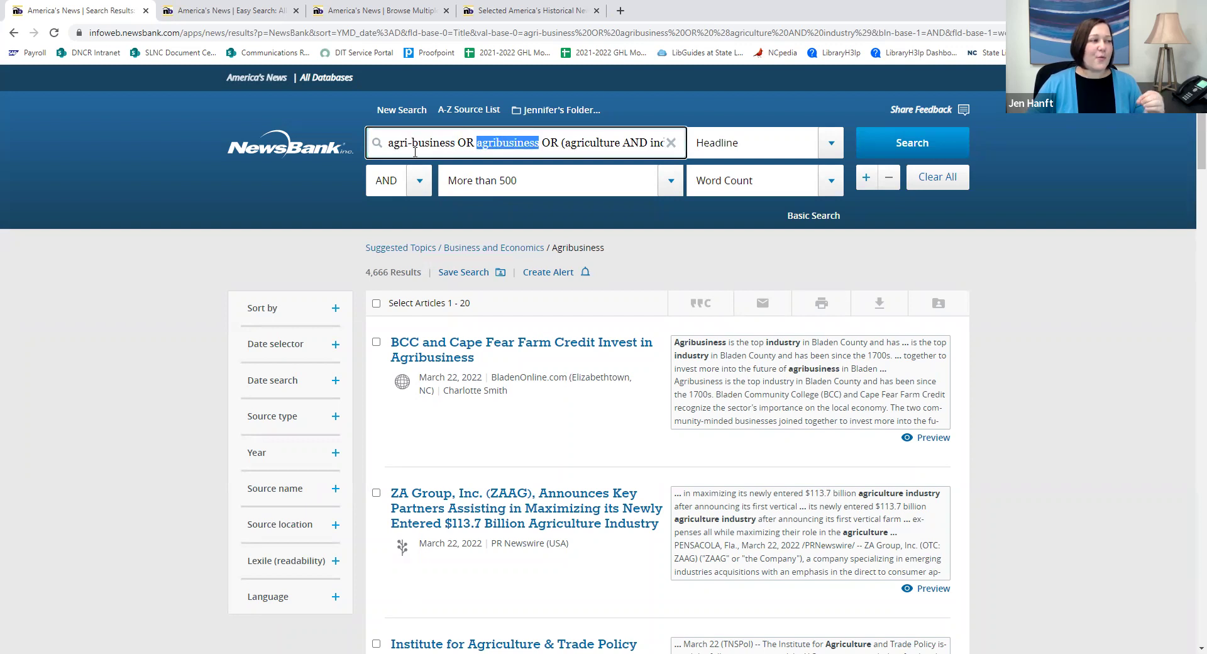
drag(565, 143, 664, 147)
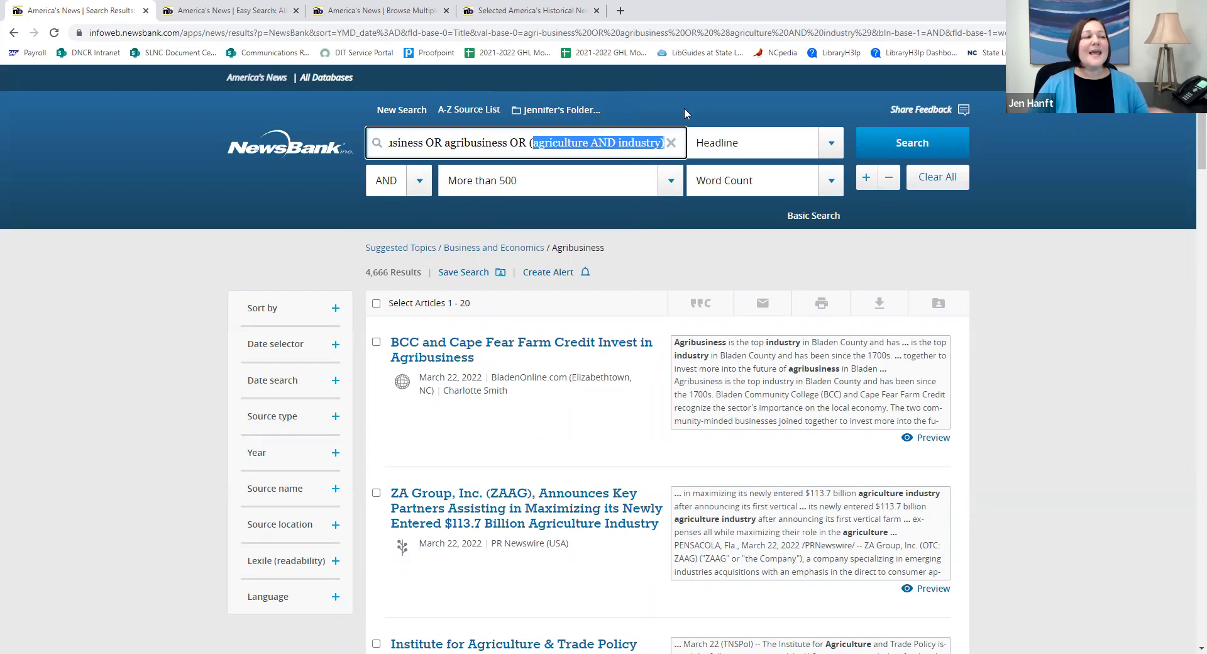
click(827, 149)
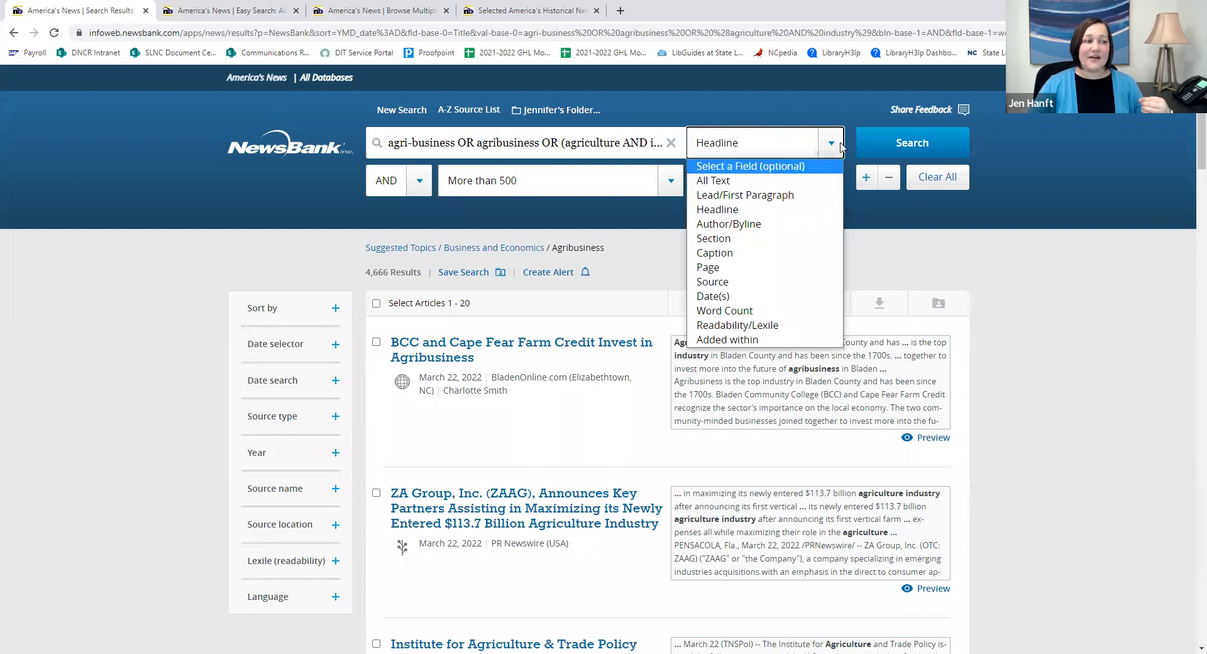
click(819, 140)
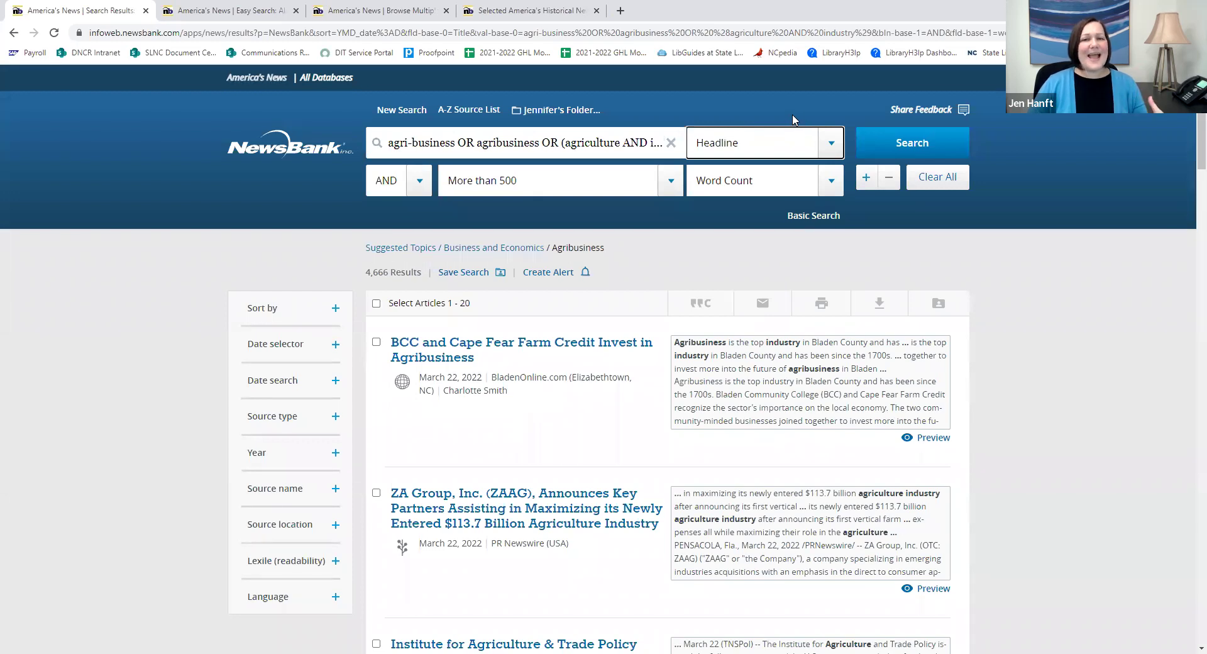
click(832, 182)
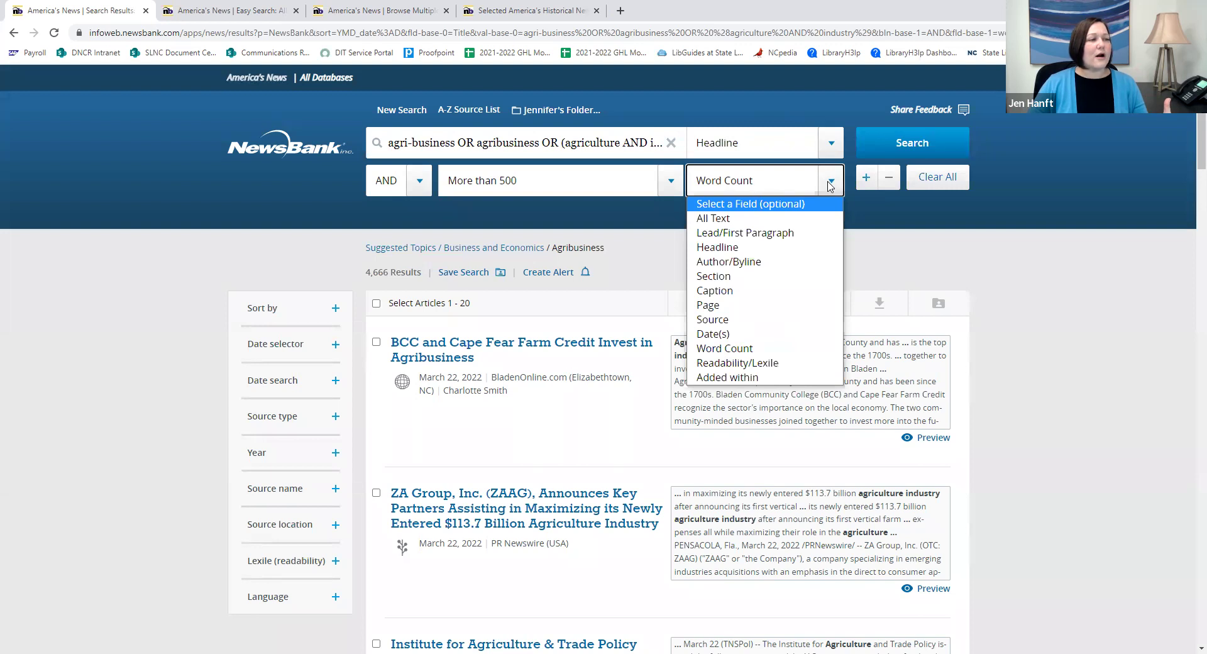
click(622, 189)
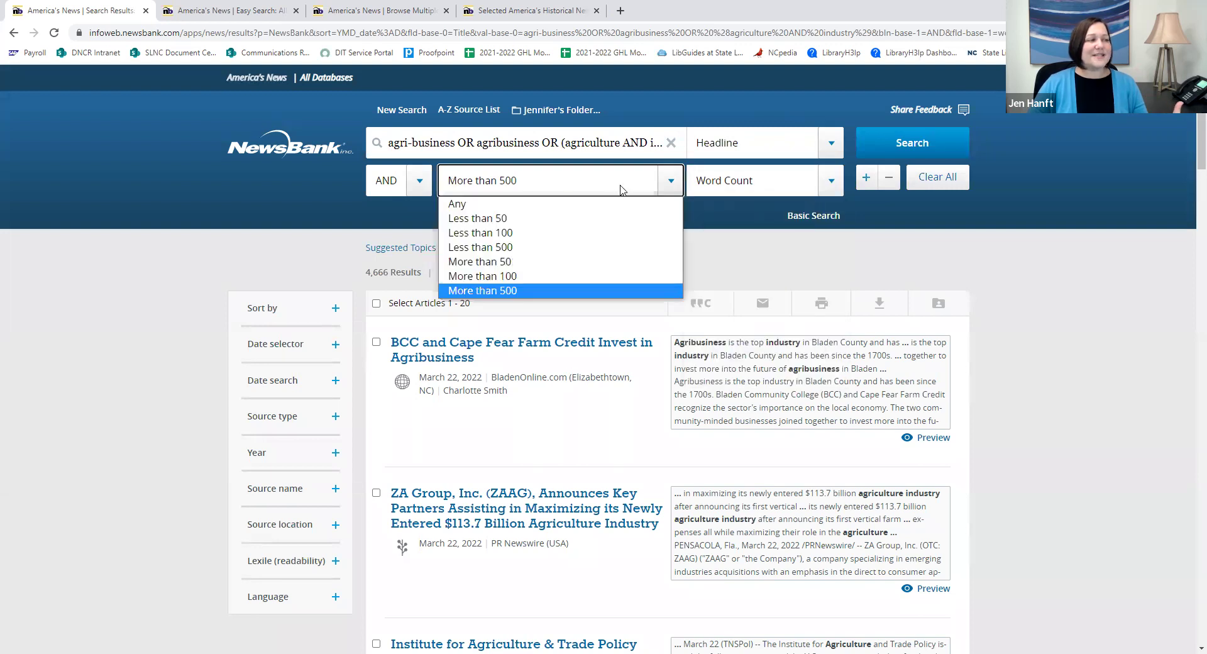
click(925, 254)
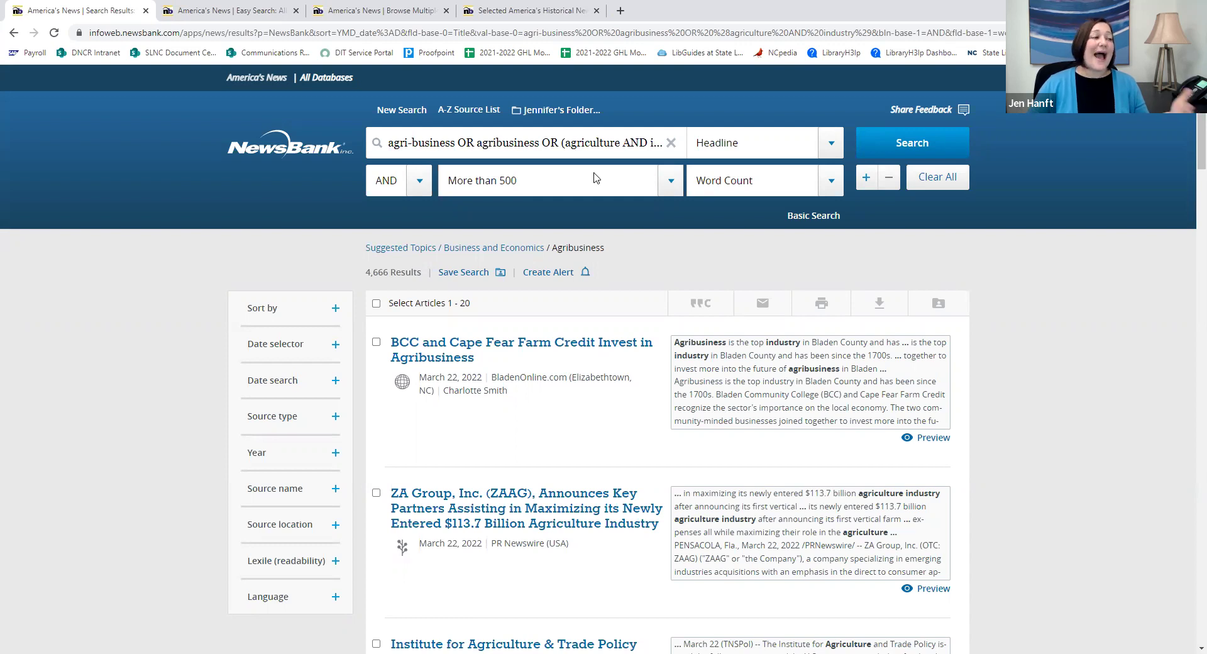
click(866, 178)
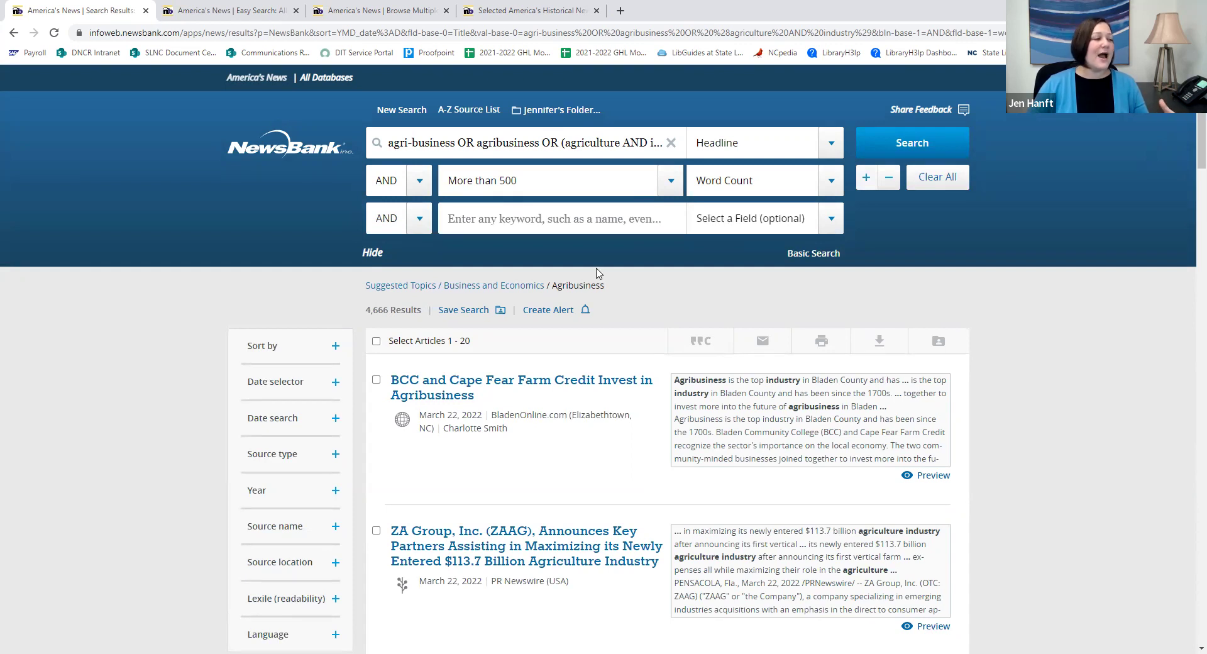
Check the date selector, source type, year, source name and source location filters for the Agribusiness results without applying any
scroll(586, 218, down, 3)
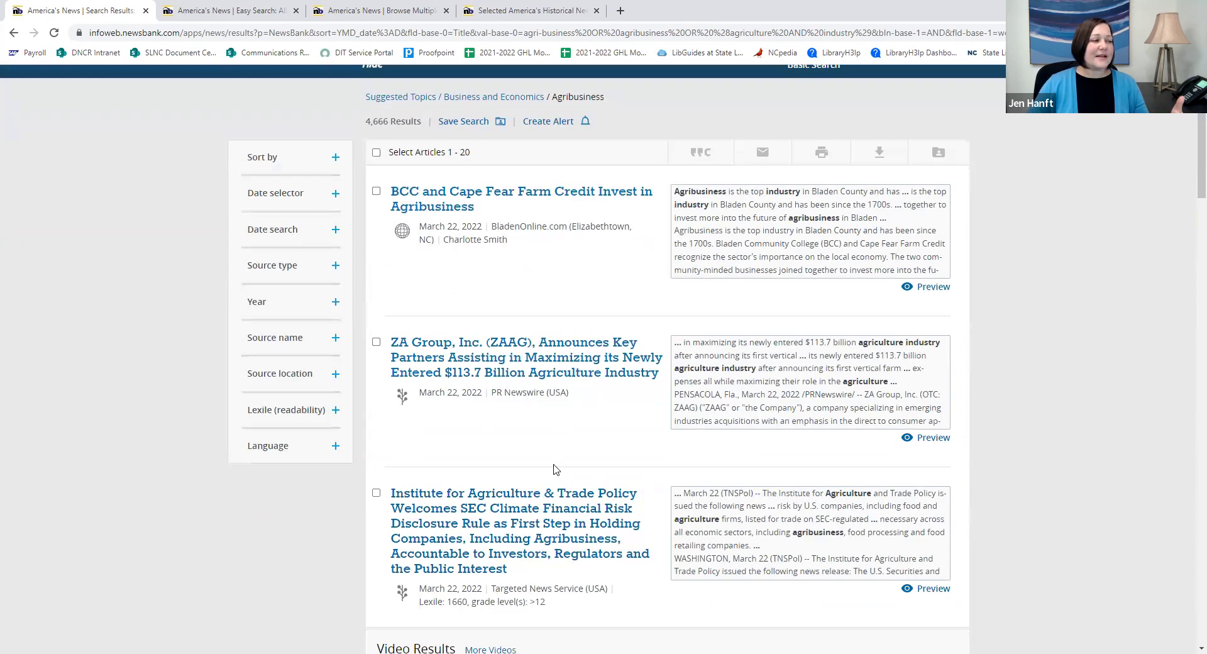
click(334, 195)
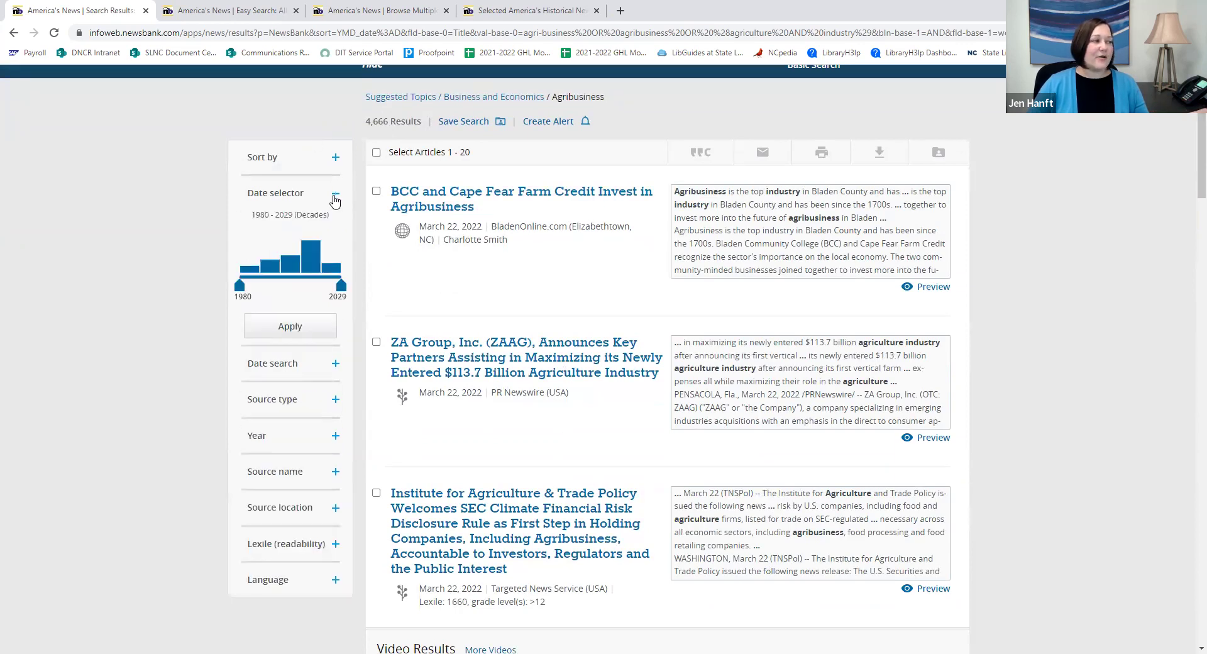
click(335, 196)
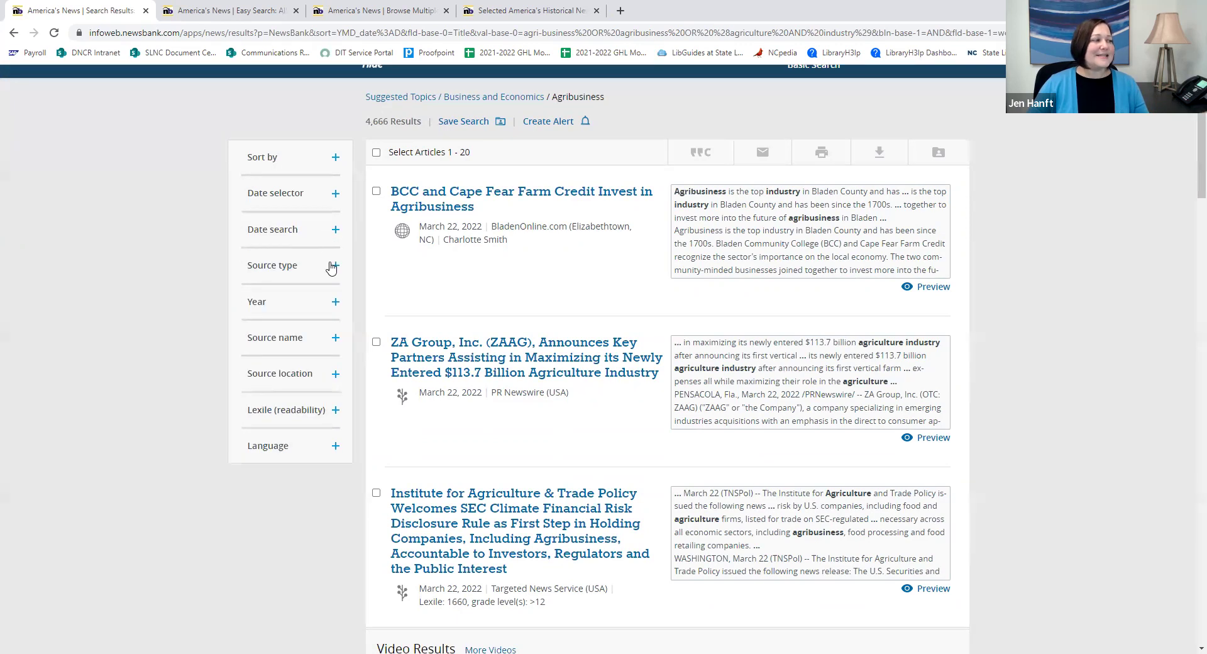
click(335, 265)
click(335, 265)
click(335, 302)
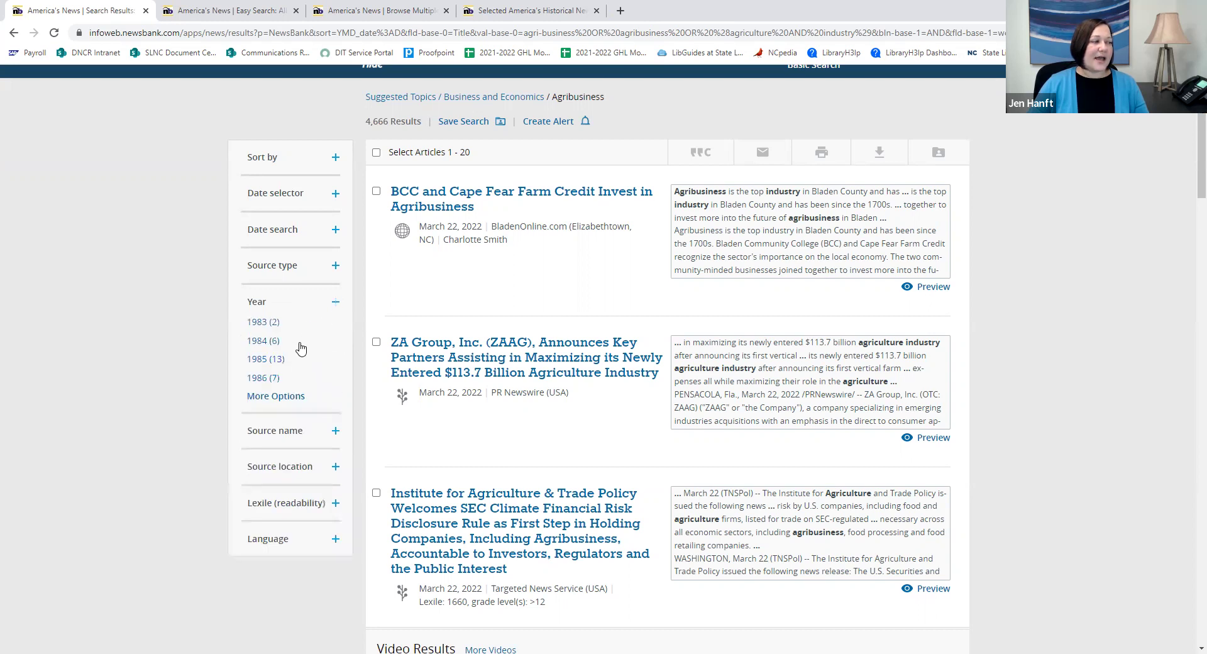
click(336, 302)
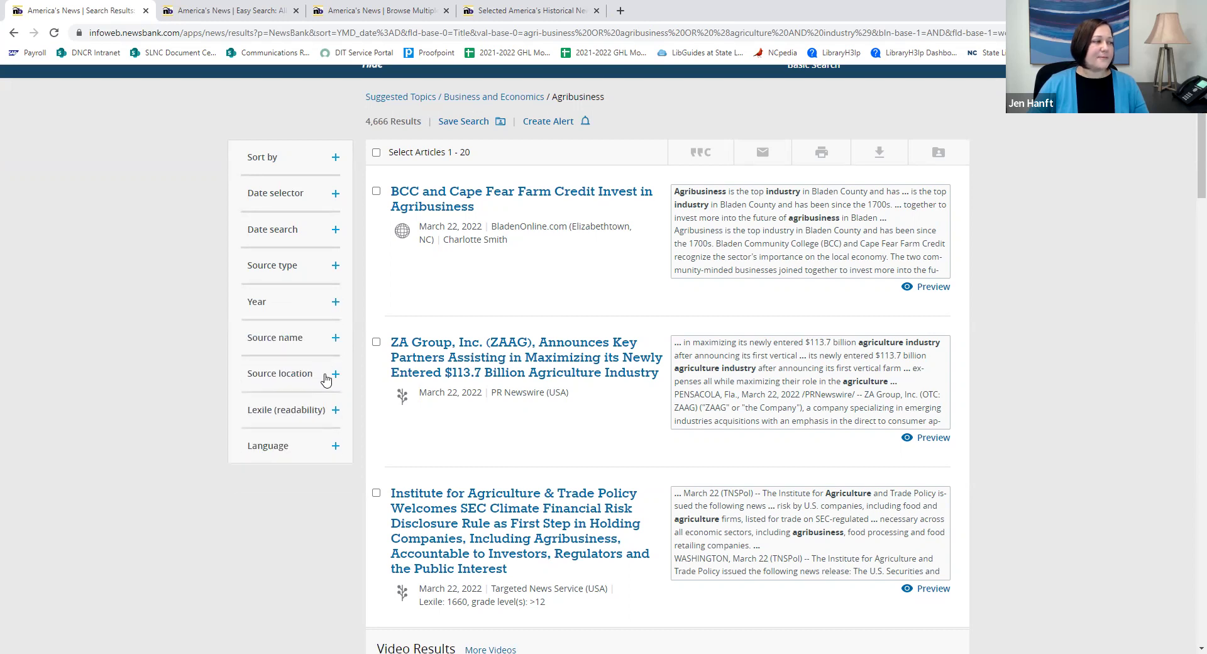
click(336, 339)
click(335, 342)
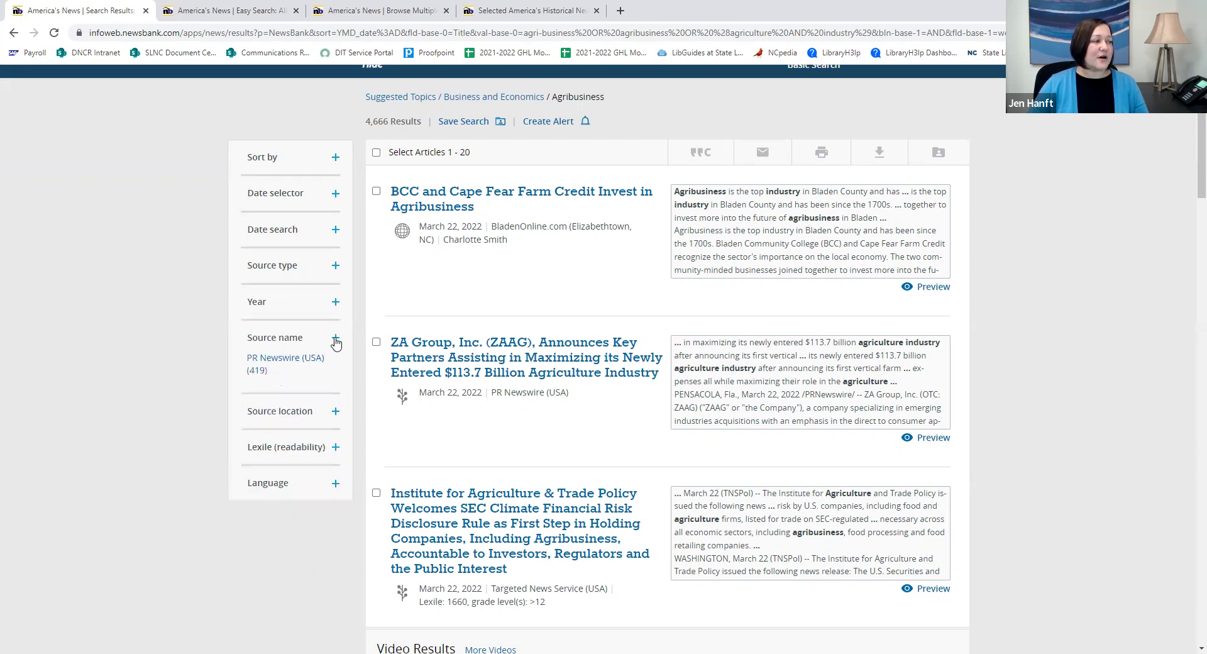
click(335, 376)
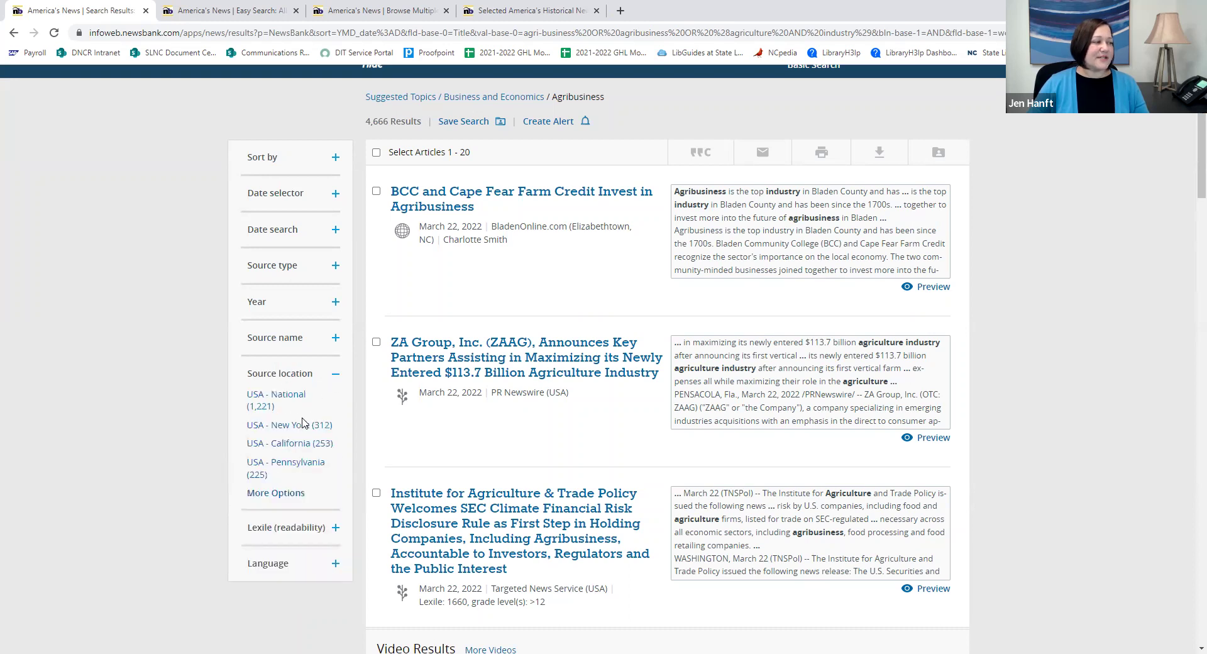
click(337, 375)
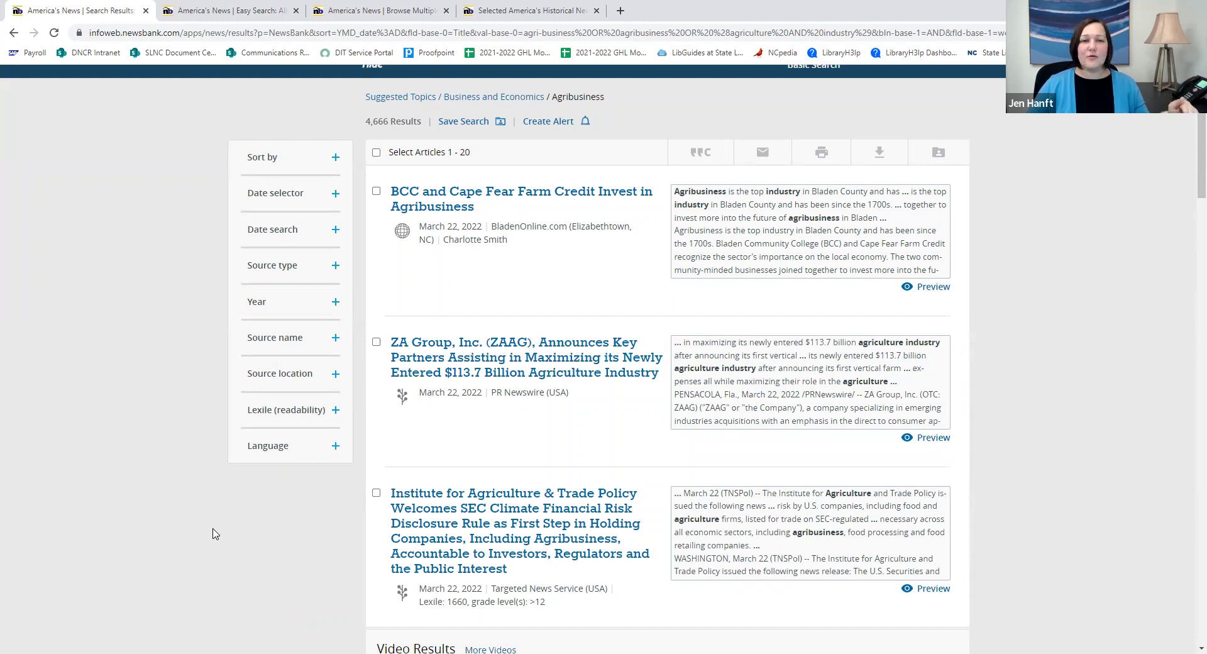
Return to the NewsBank InfoWeb page, then switch to the America's News search page and look over its Quick Links
right_click(17, 36)
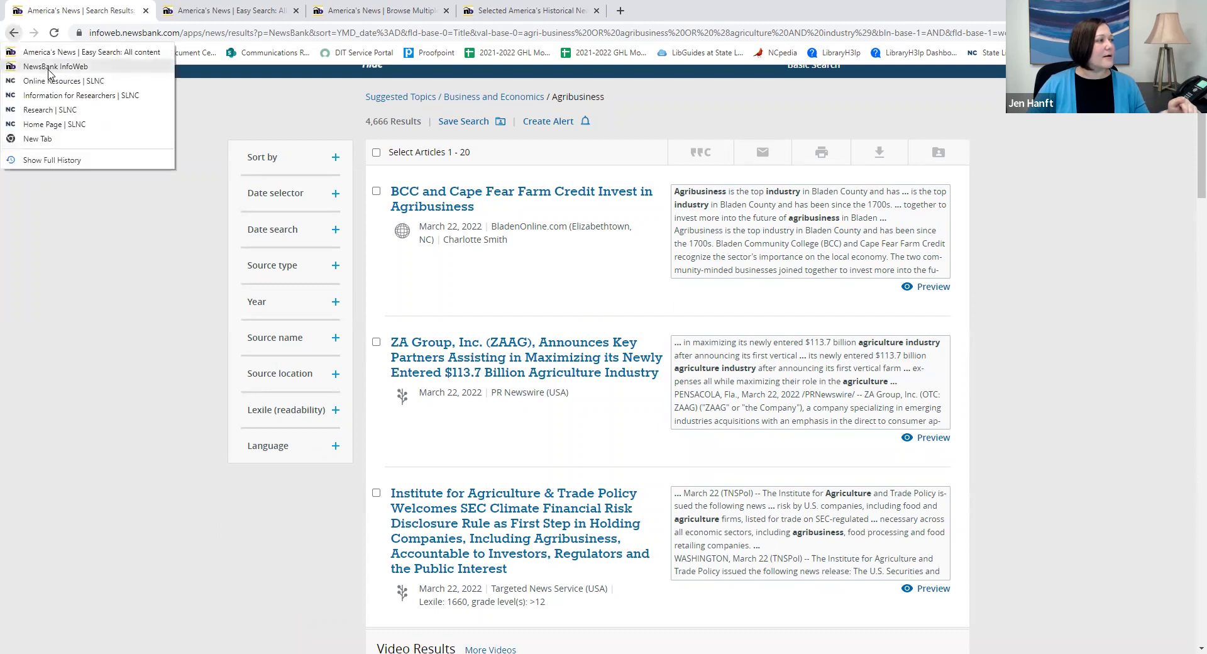
click(56, 67)
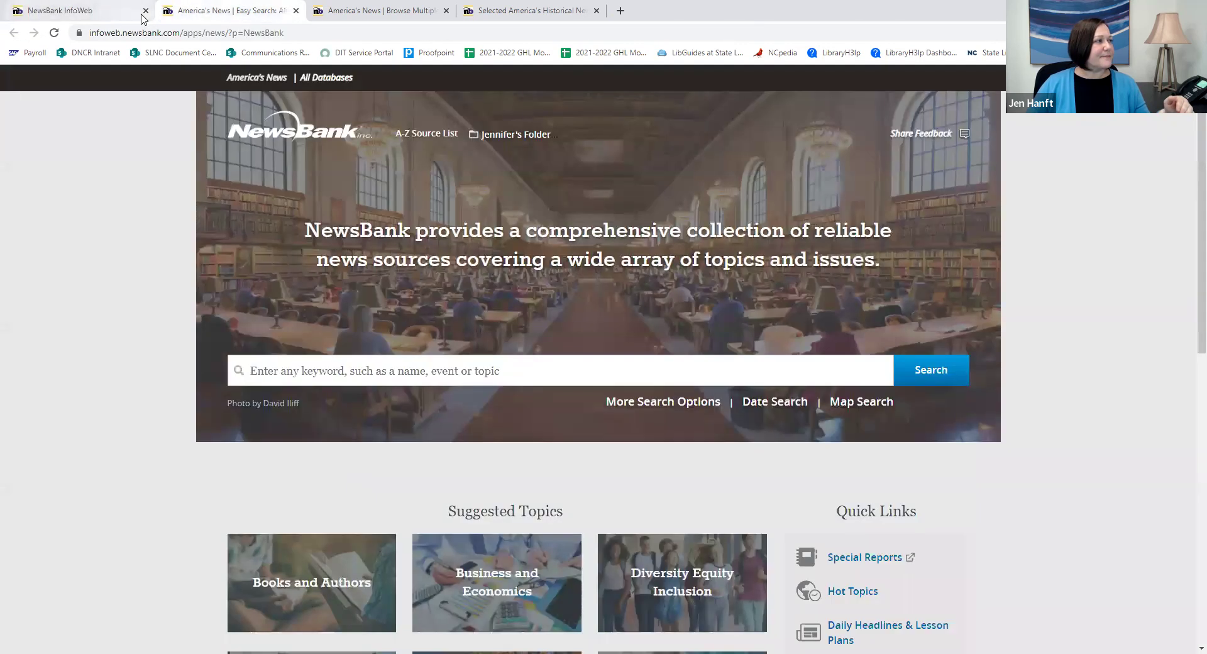
scroll(1002, 251, down, 2)
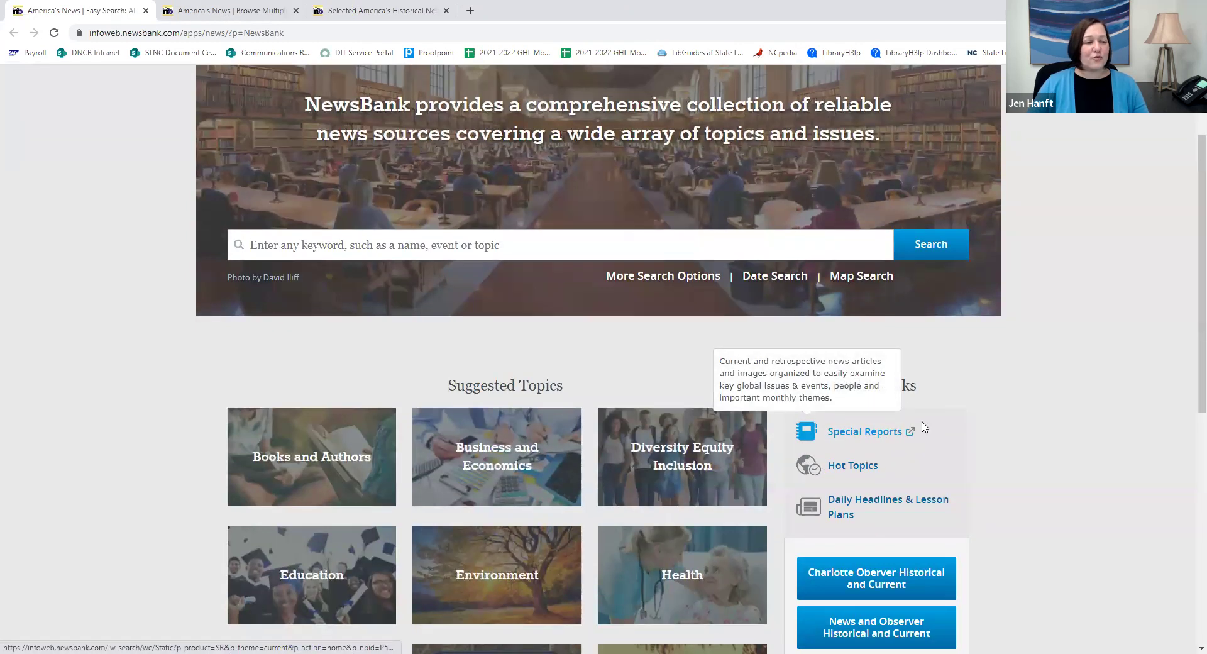
scroll(972, 429, down, 2)
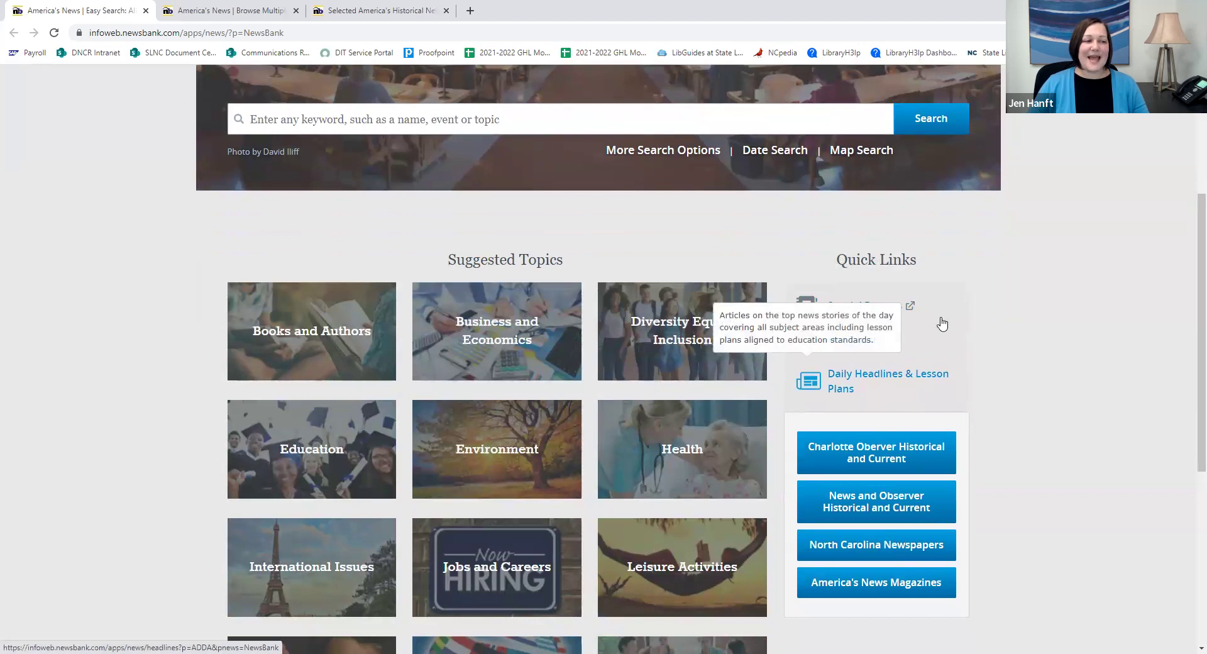
Open Special Reports from the Quick Links, preview the featured report descriptions, and return to the America's News search page
click(851, 307)
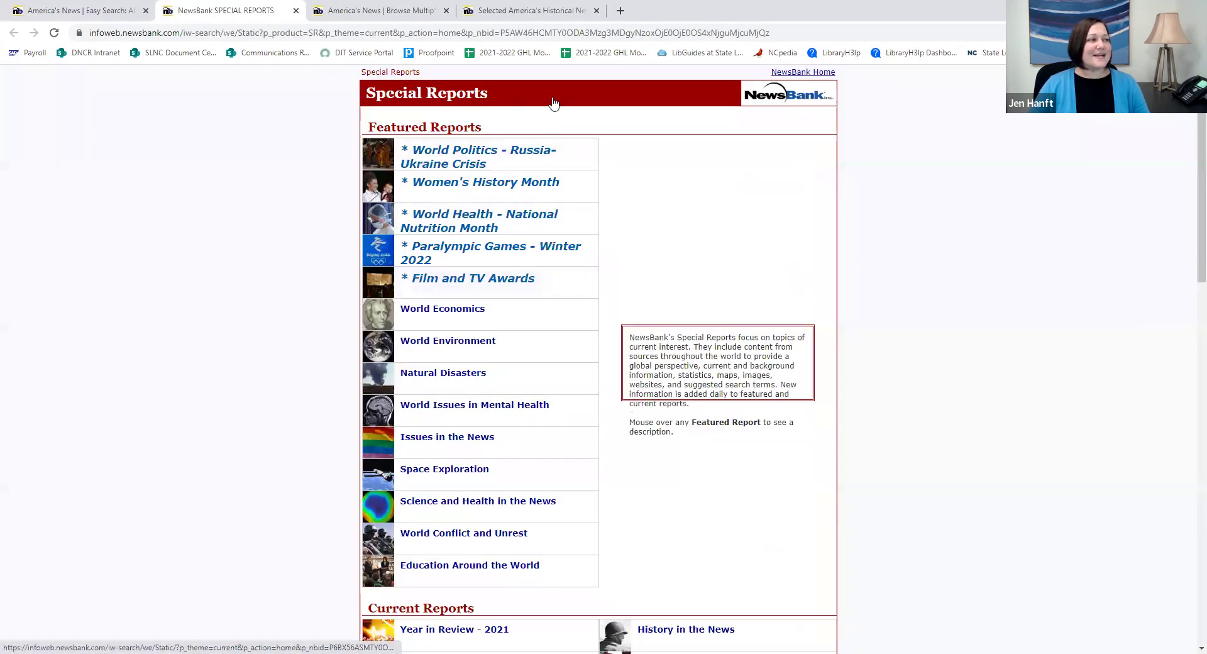
mouse_move(553, 185)
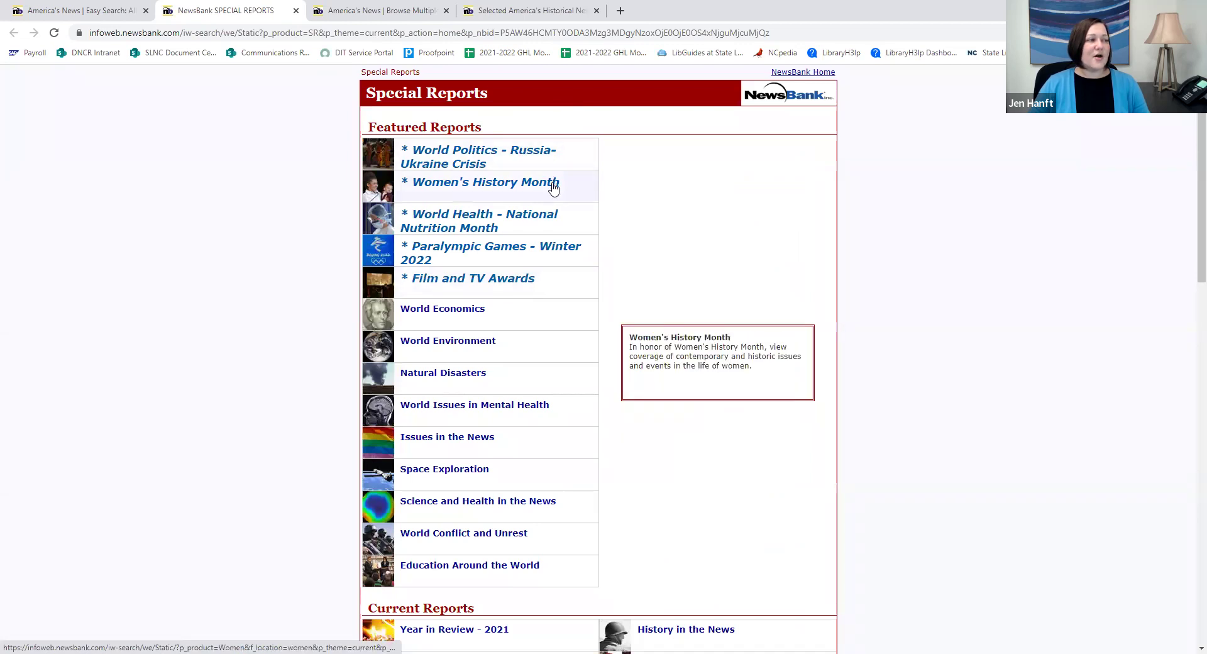
mouse_move(584, 251)
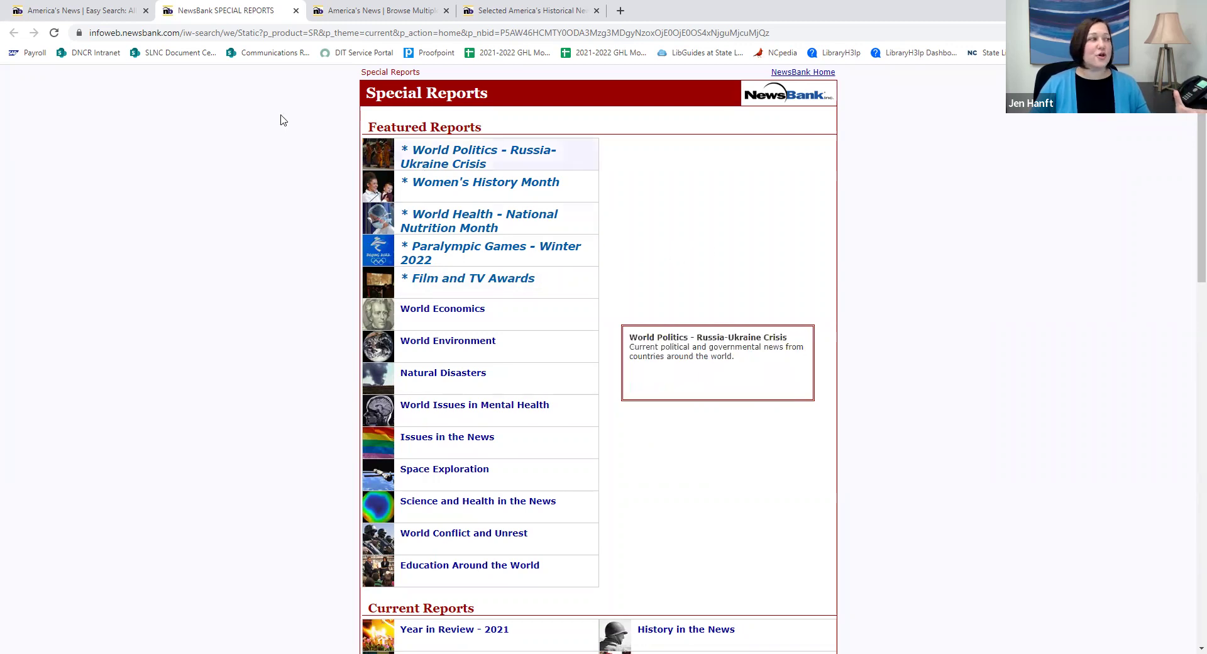
click(66, 9)
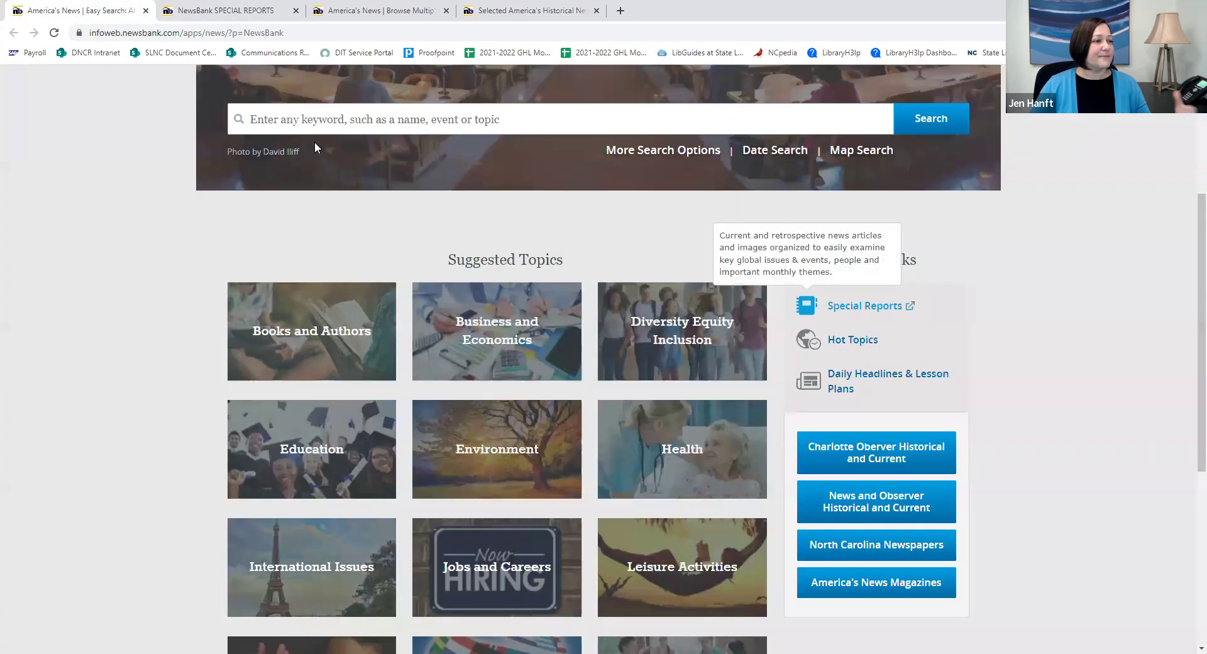
Open Hot Topics from the Quick Links, look through its topic categories, and return to the America's News search page
click(856, 341)
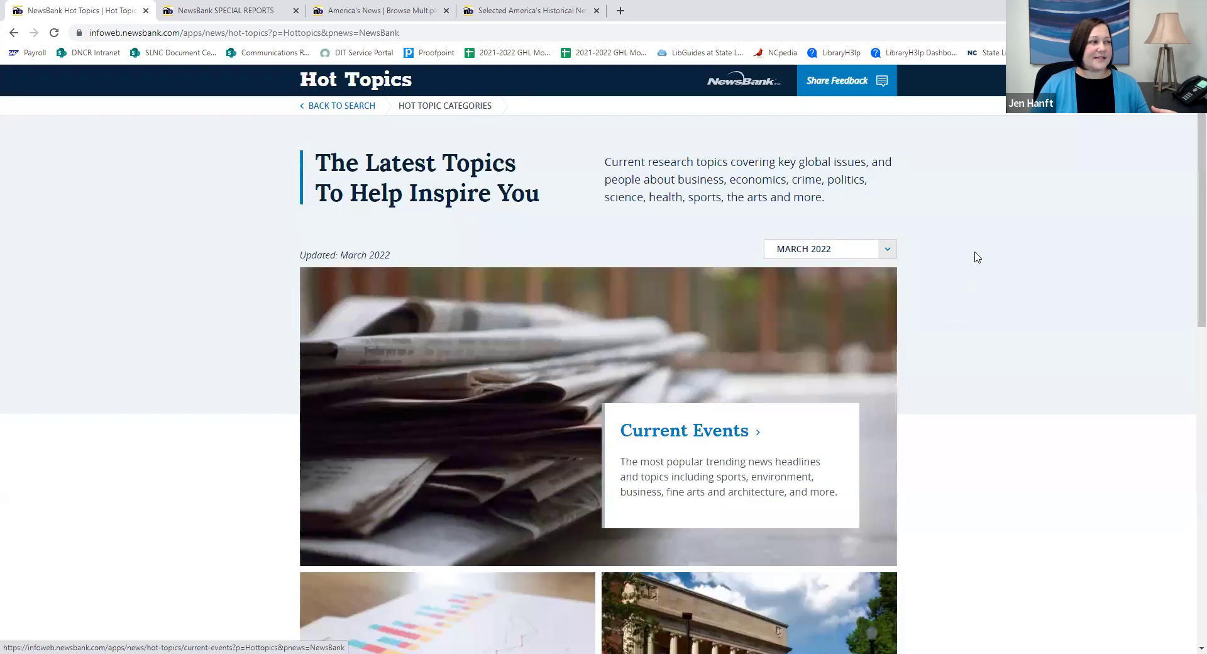
scroll(980, 243, down, 4)
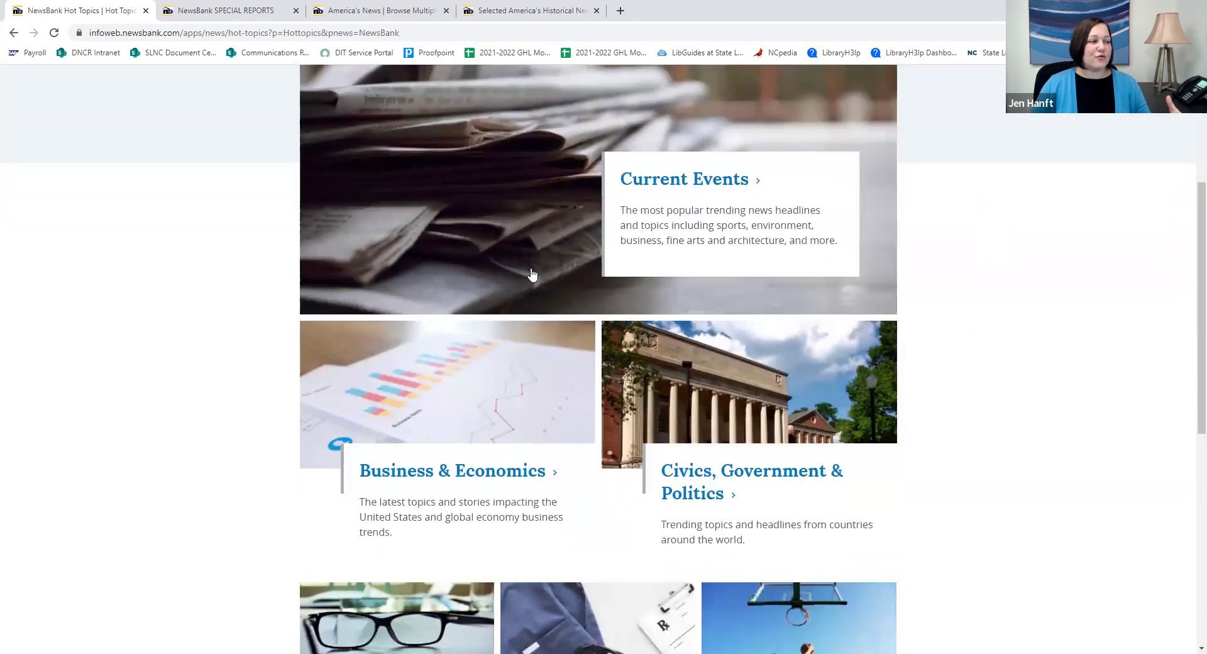
scroll(898, 432, down, 2)
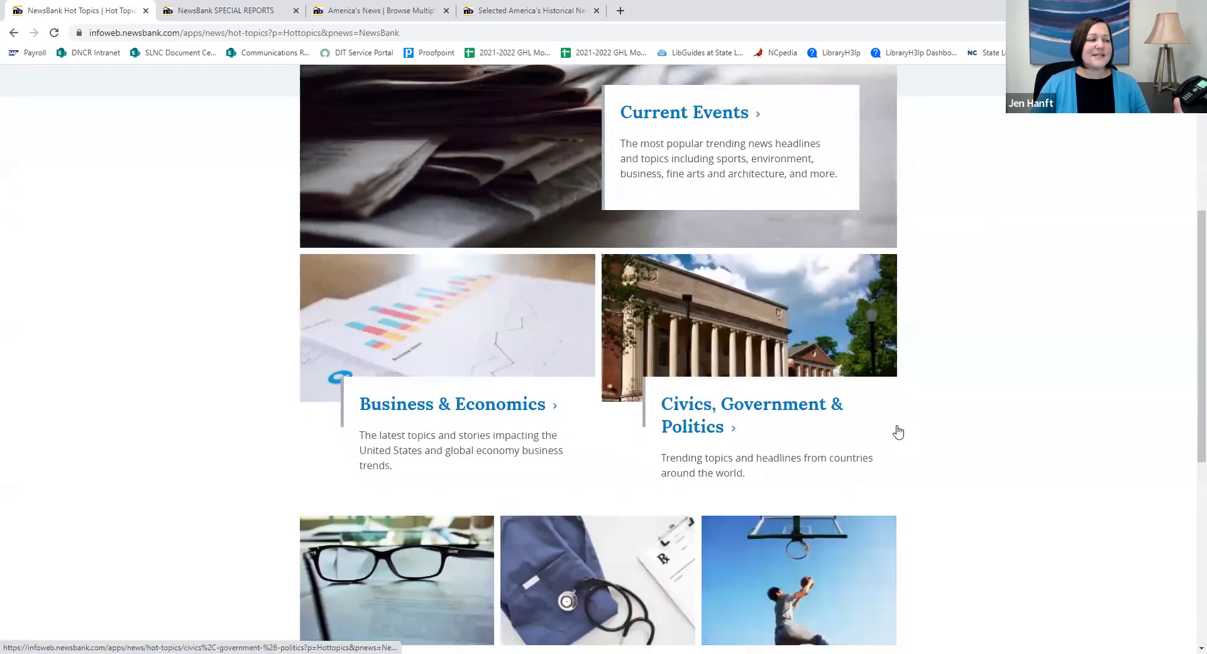
scroll(898, 432, down, 3)
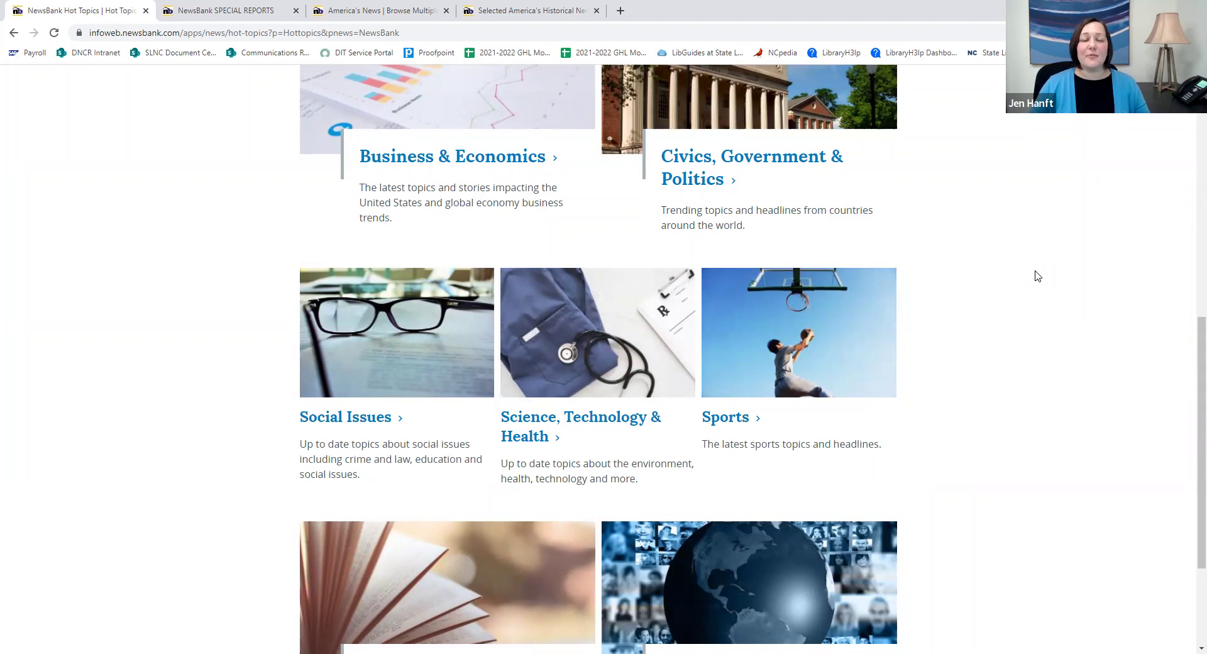
scroll(1037, 276, down, 2)
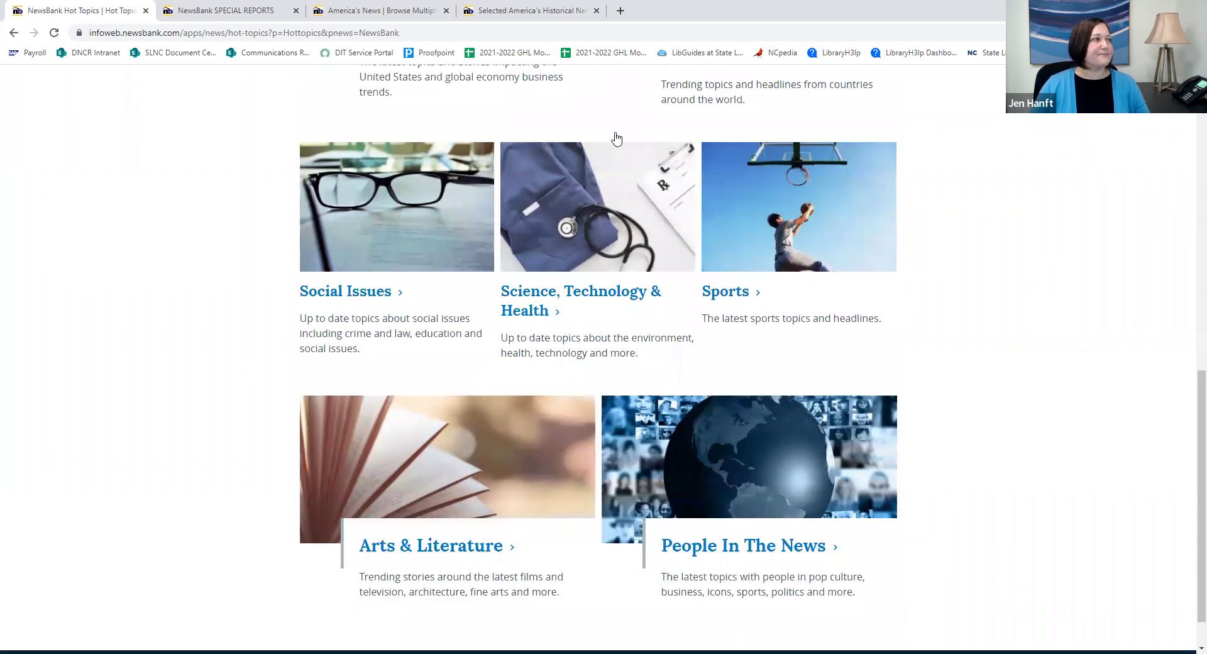
click(10, 35)
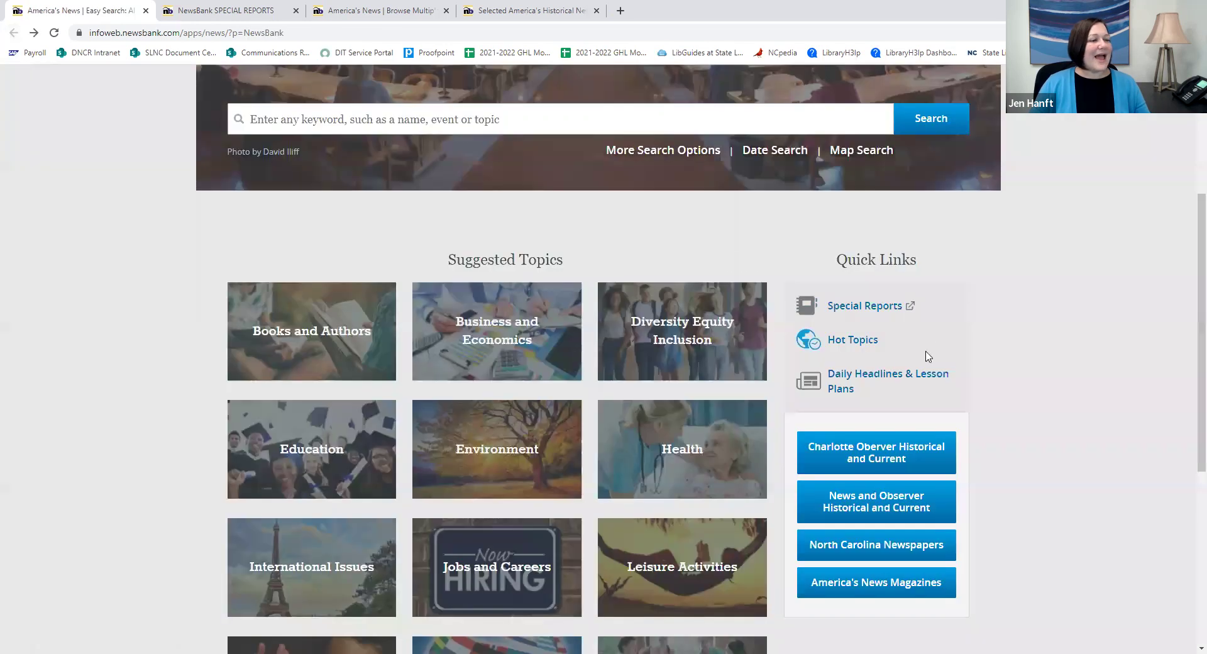
Open Daily Headlines & Lesson Plans and examine the date, source, Lexile and grade level details under the Zelensky headline
click(842, 381)
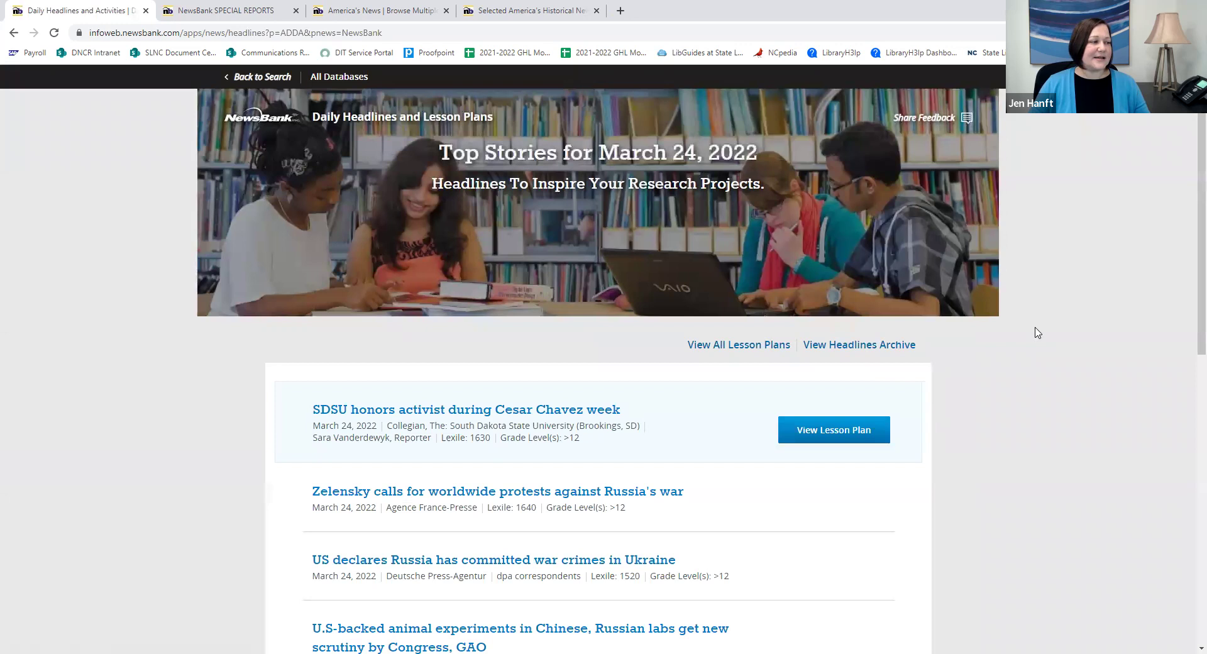
scroll(1037, 332, down, 5)
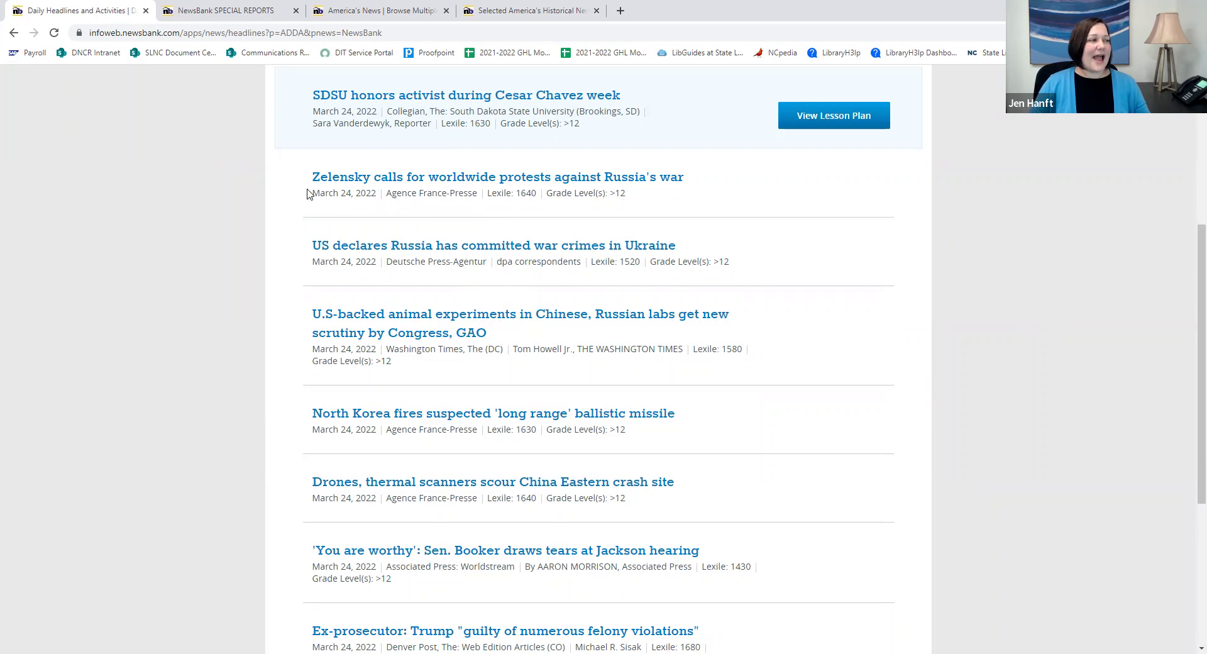
drag(308, 195, 575, 198)
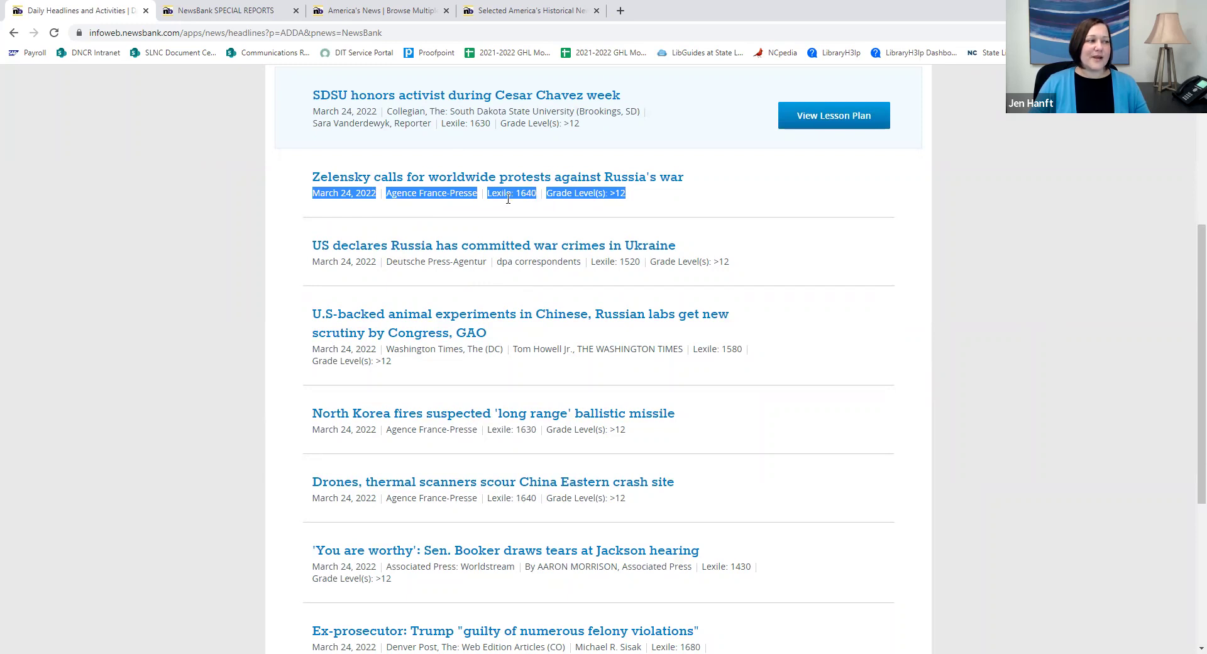
click(971, 198)
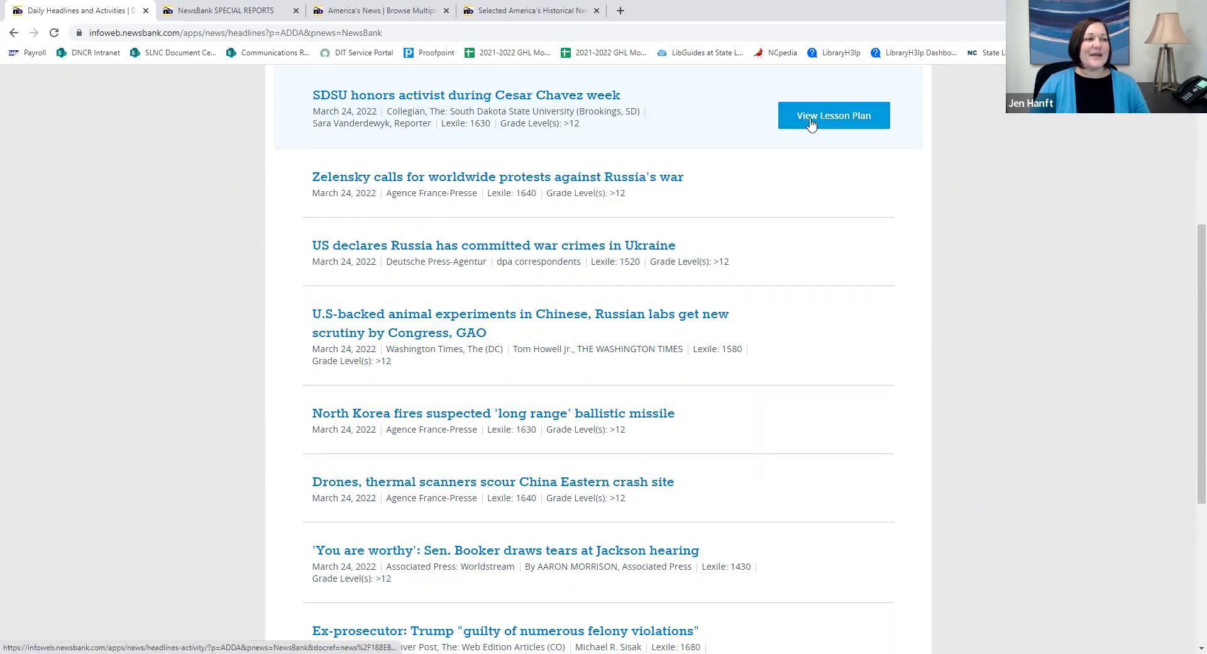
Open the lesson plan for the Cesar Chavez week article, read it through to the assessment options, and return to the headlines
click(812, 123)
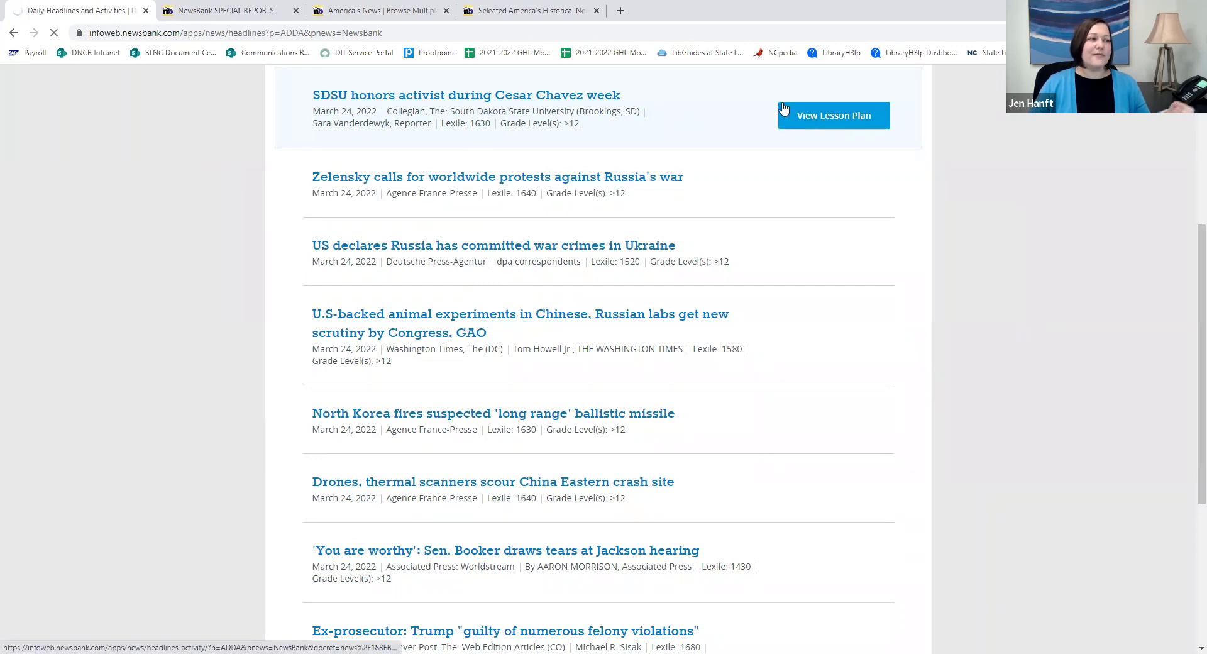
scroll(940, 189, down, 5)
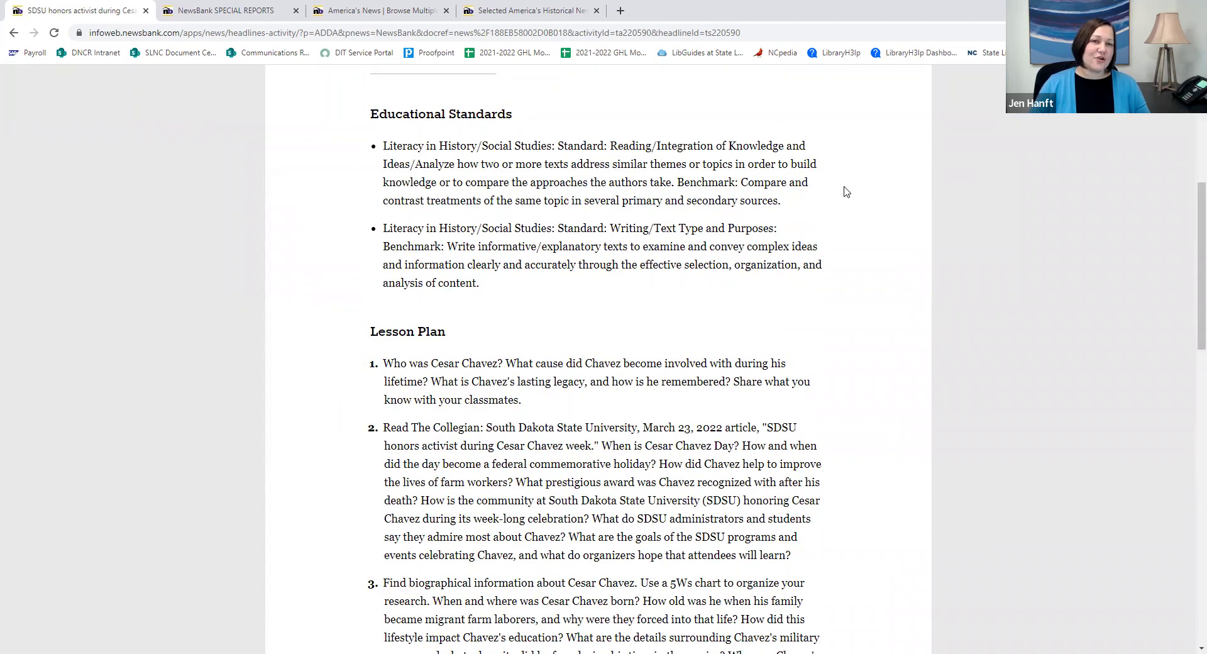
scroll(843, 193, down, 5)
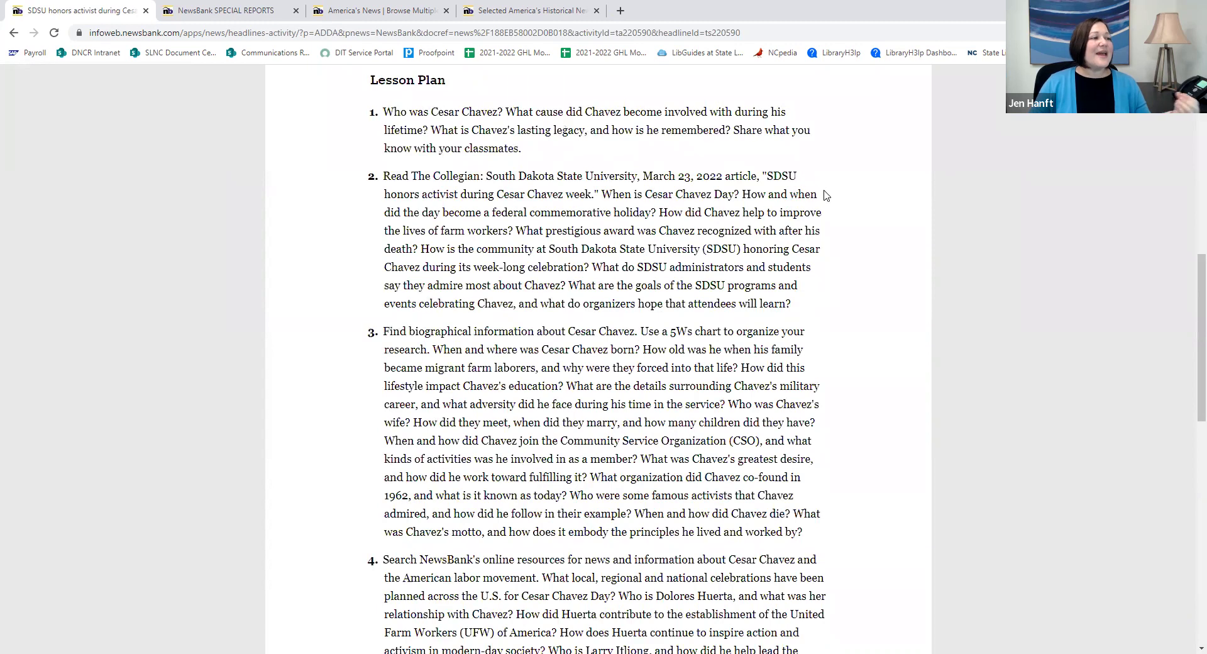
scroll(826, 195, down, 5)
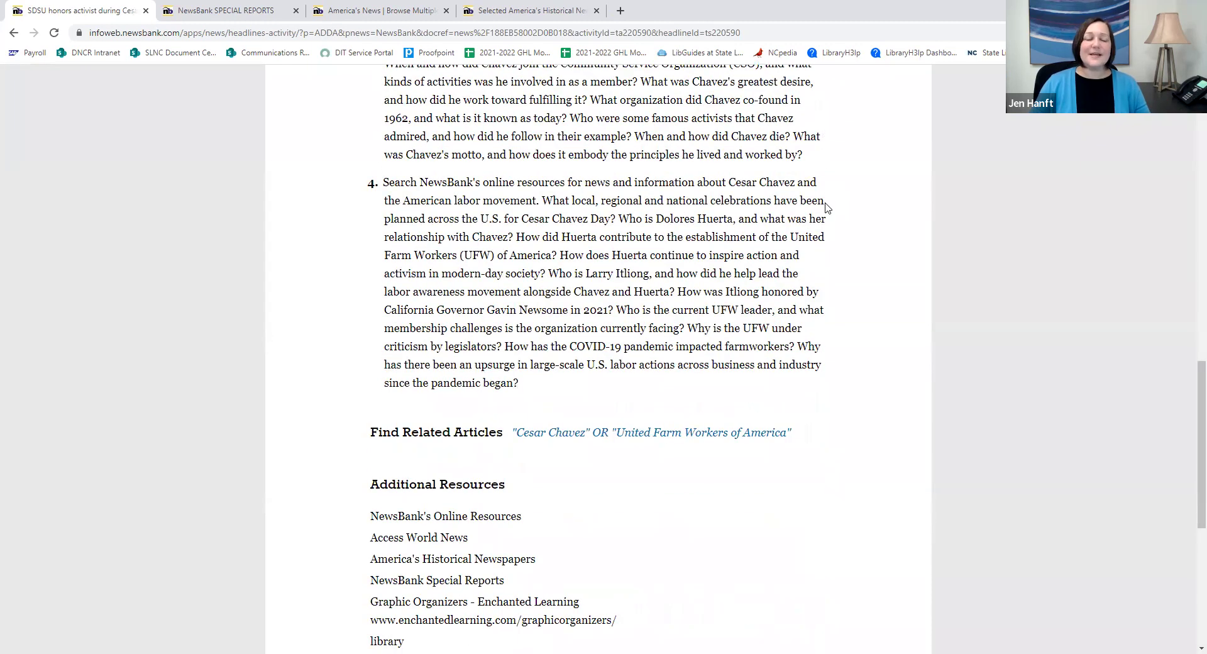
scroll(827, 208, down, 6)
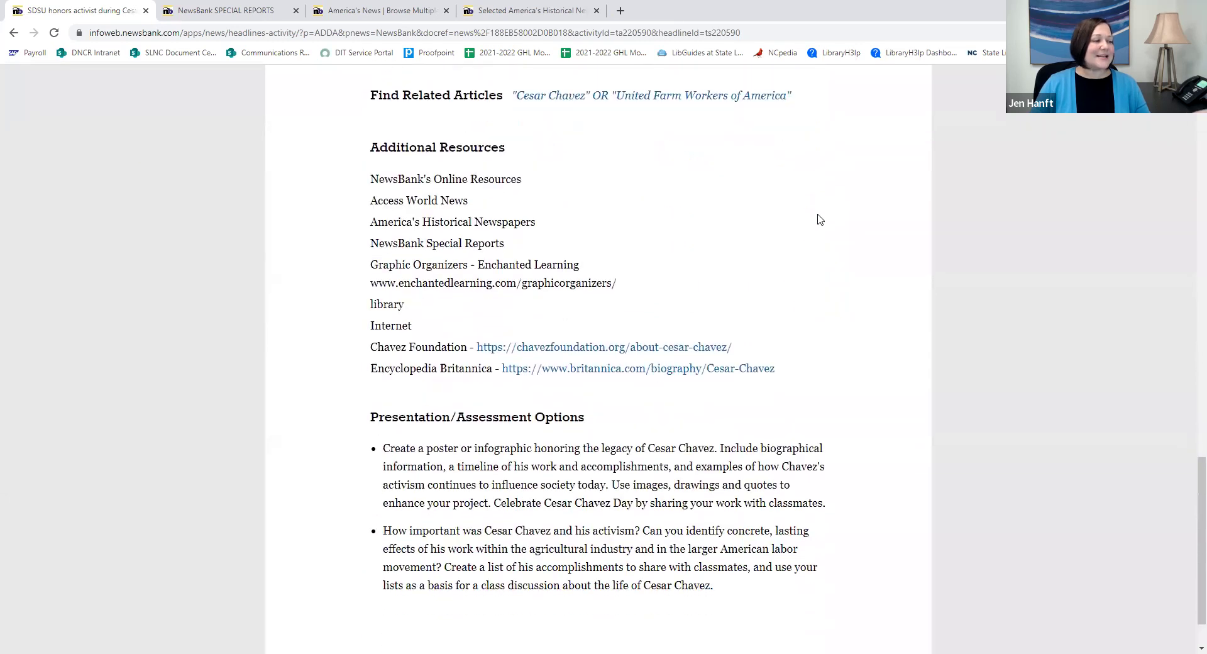
scroll(824, 232, down, 1)
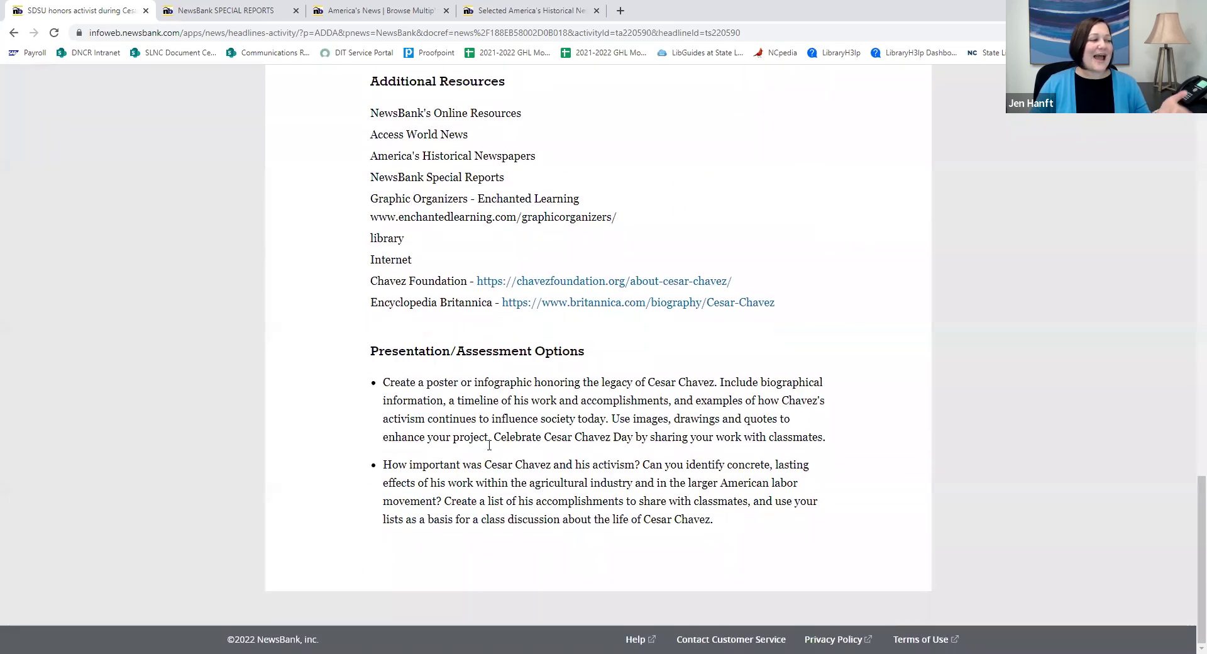
click(14, 33)
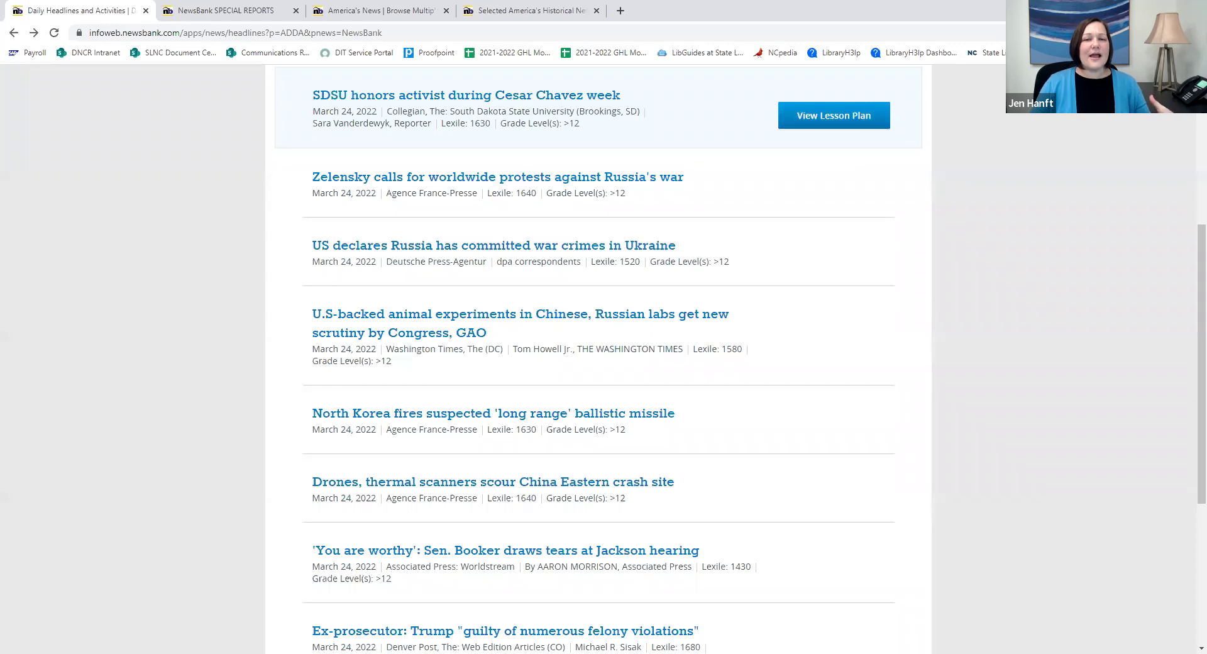
Return to the America's News search page and open More Search Options
click(14, 34)
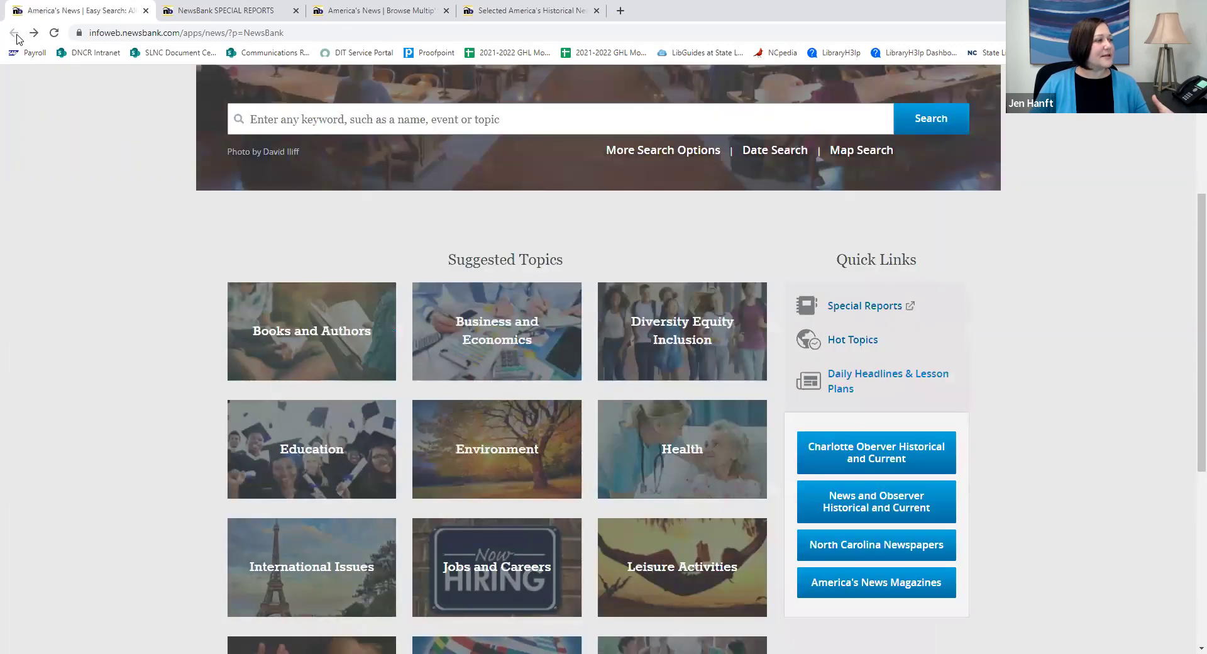
scroll(653, 195, up, 3)
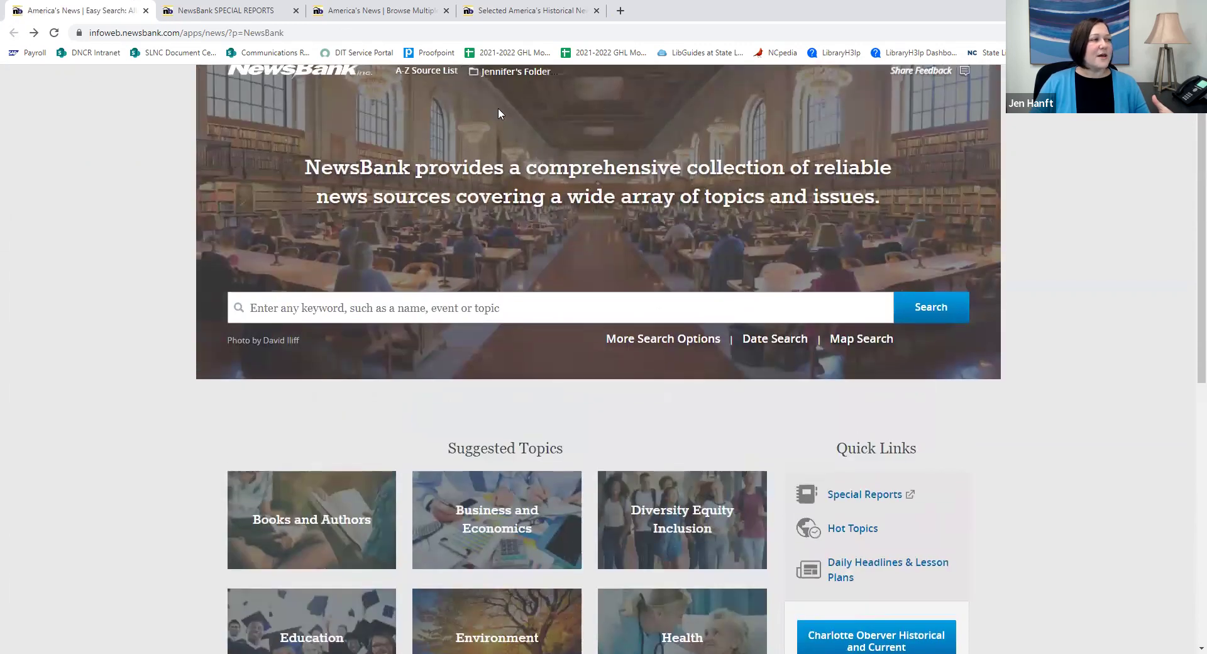
scroll(498, 114, up, 1)
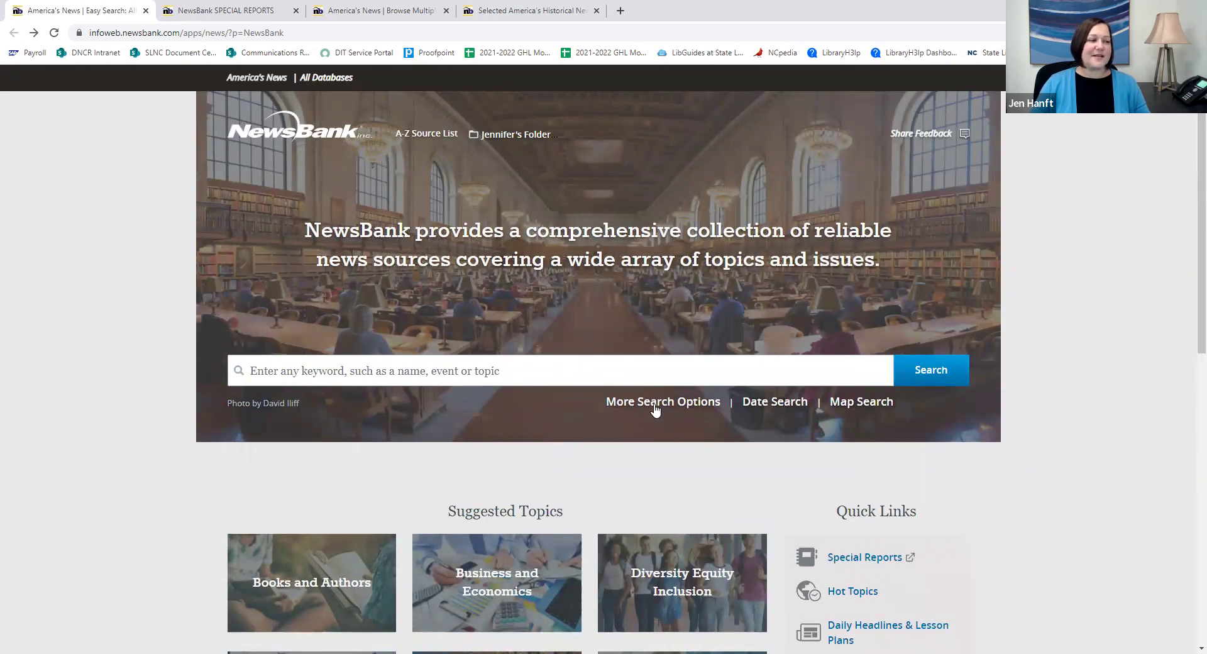
drag(582, 406, 720, 401)
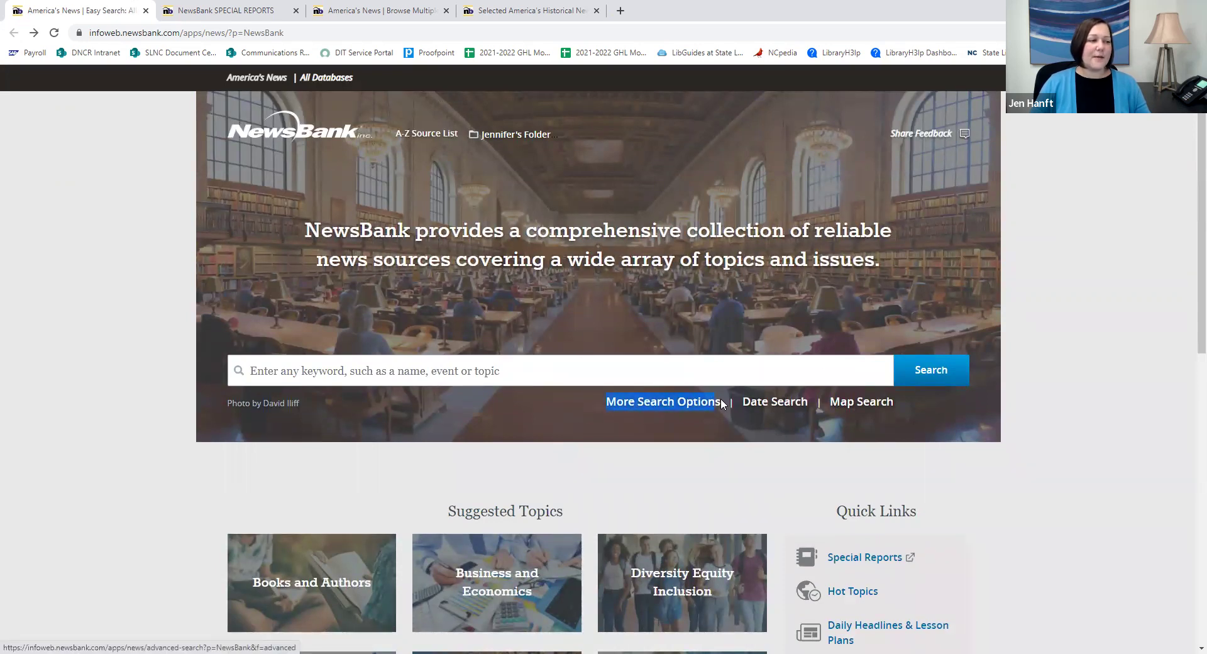
click(695, 401)
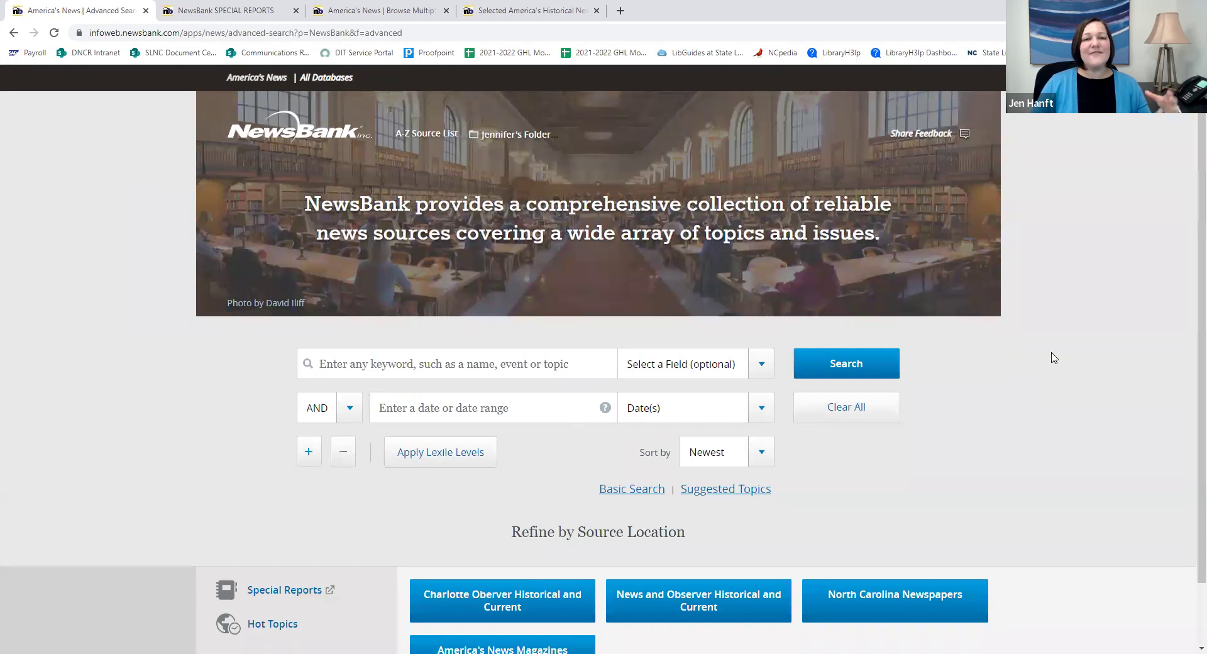
Refine the sources to North Carolina Newspapers and look through the source names, dates, locations and types listed
scroll(1053, 357, down, 1)
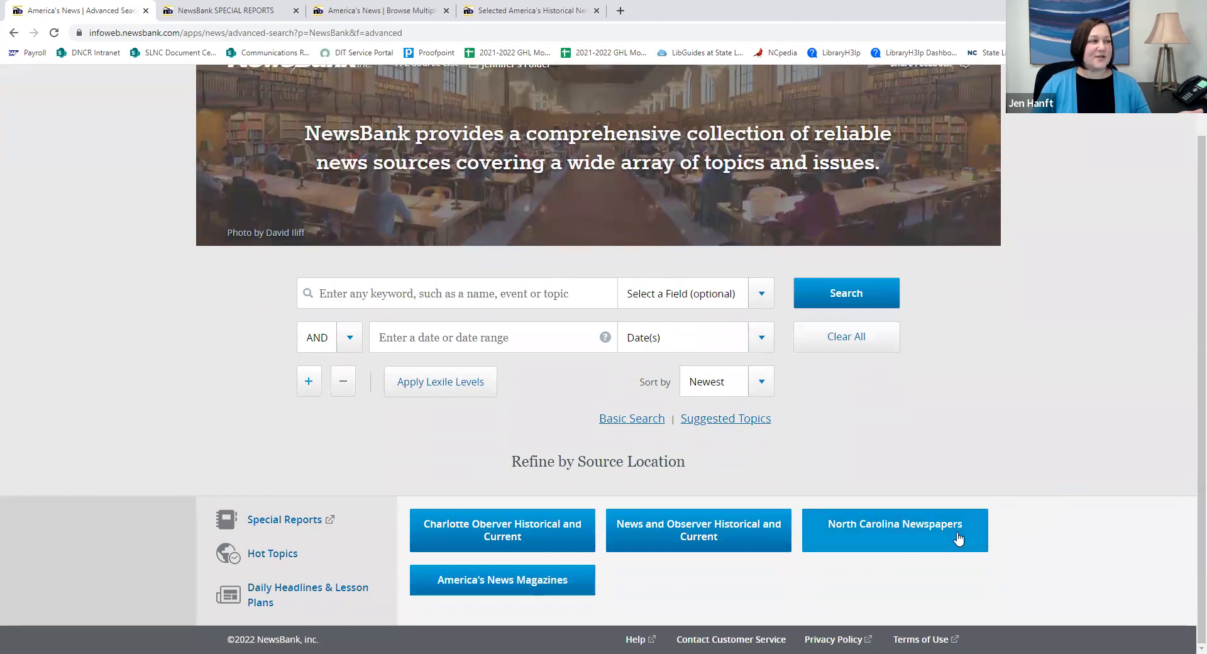
click(862, 539)
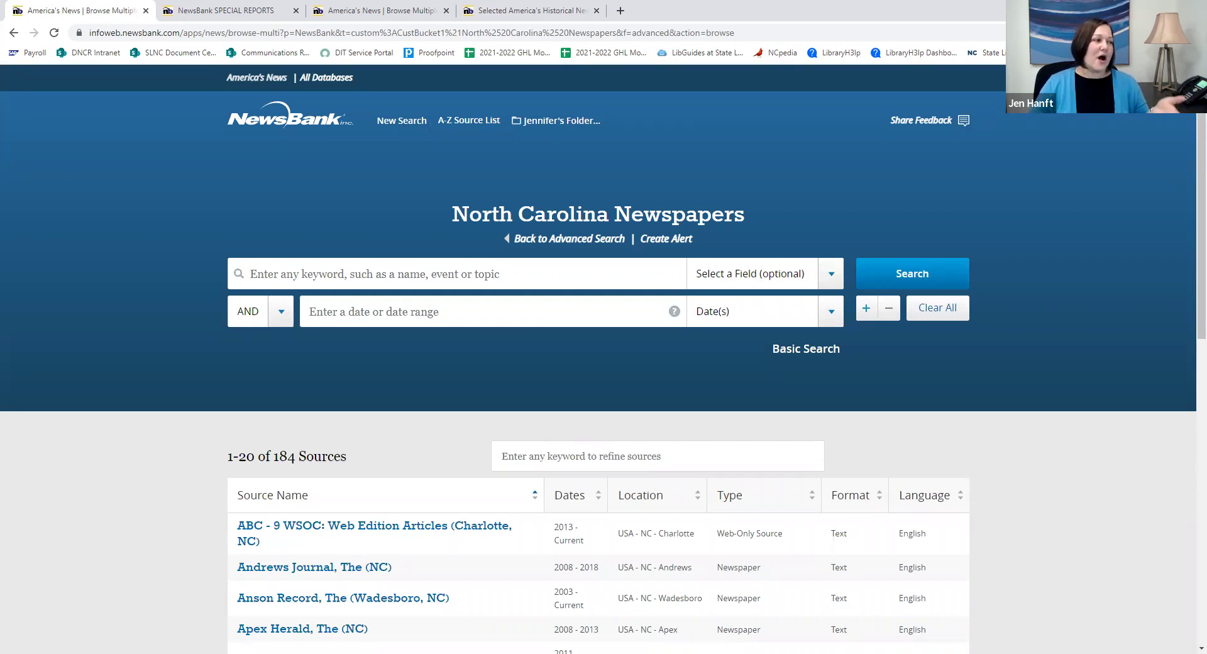
scroll(1039, 270, down, 5)
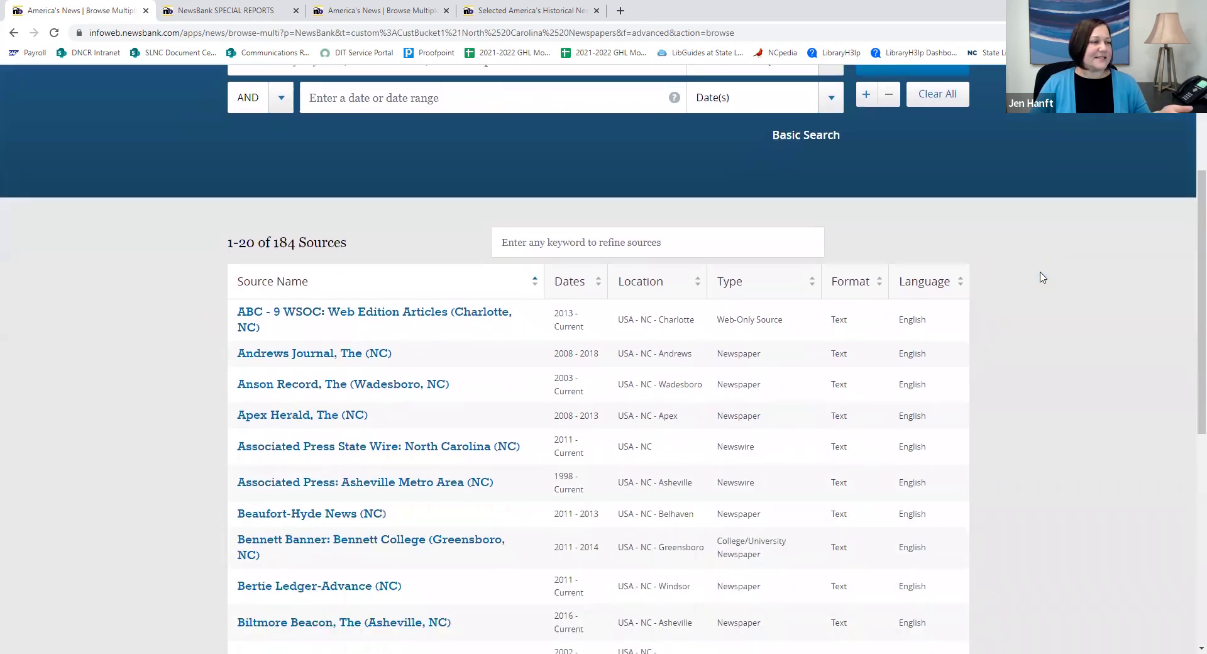
scroll(1042, 276, down, 1)
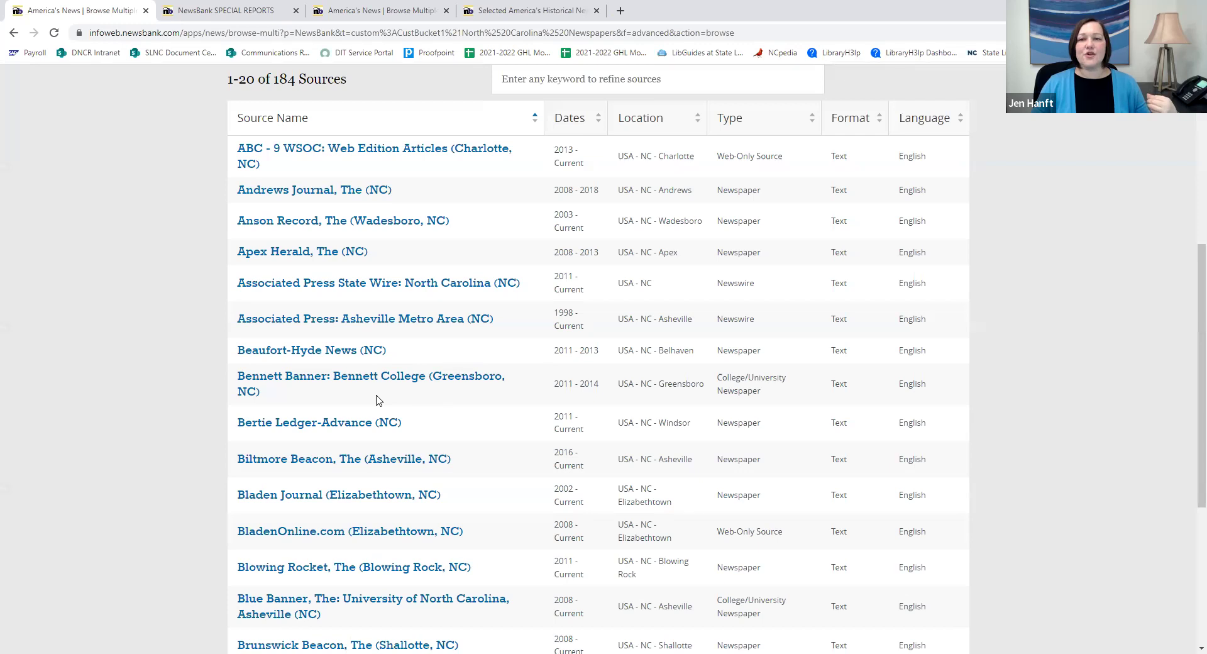
scroll(478, 500, down, 2)
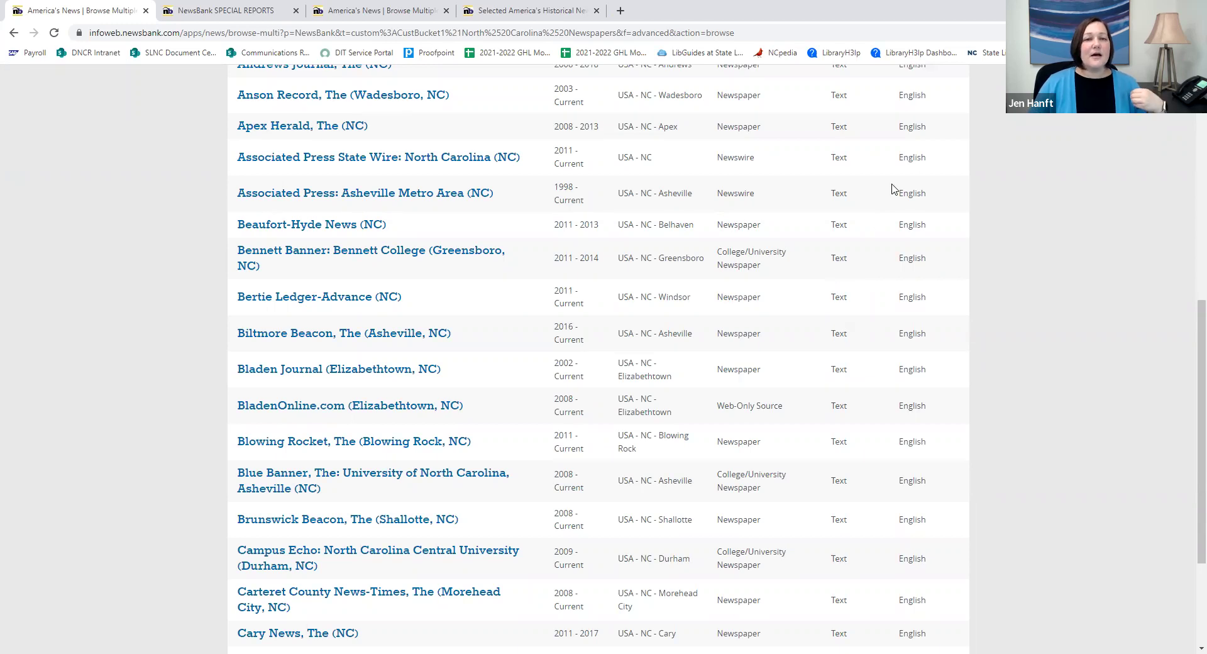
scroll(895, 190, up, 7)
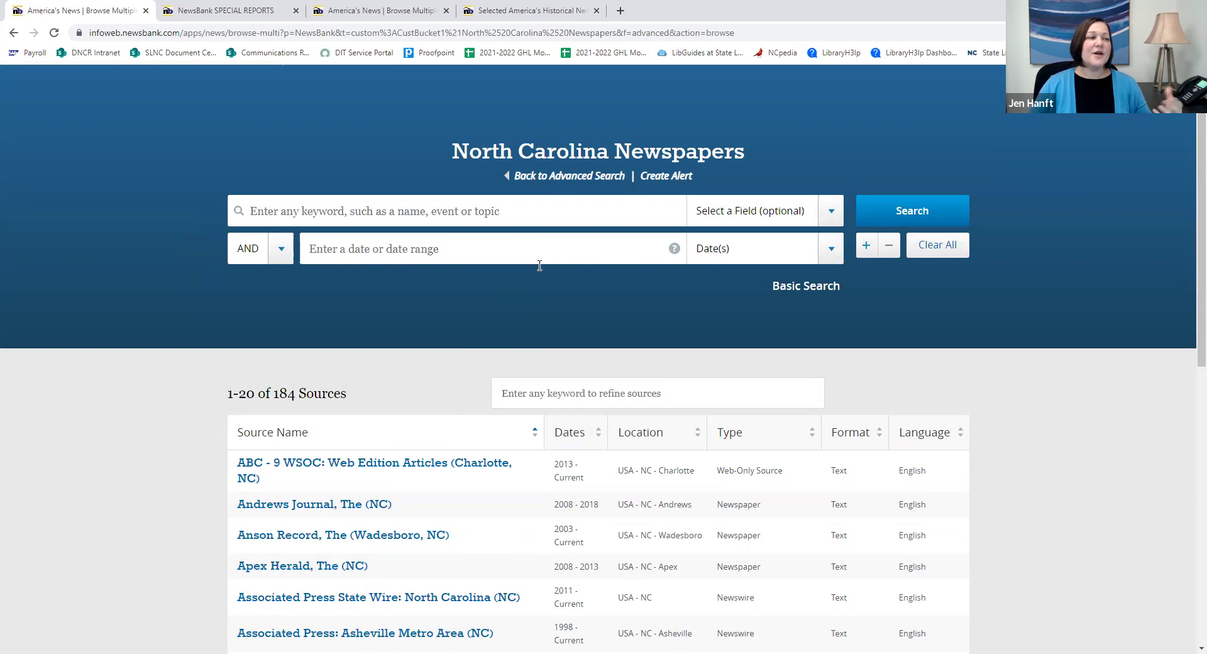
Review the searchable fields, then search North Carolina Newspapers for "sarah keys" in the Lead/First Paragraph field
click(832, 211)
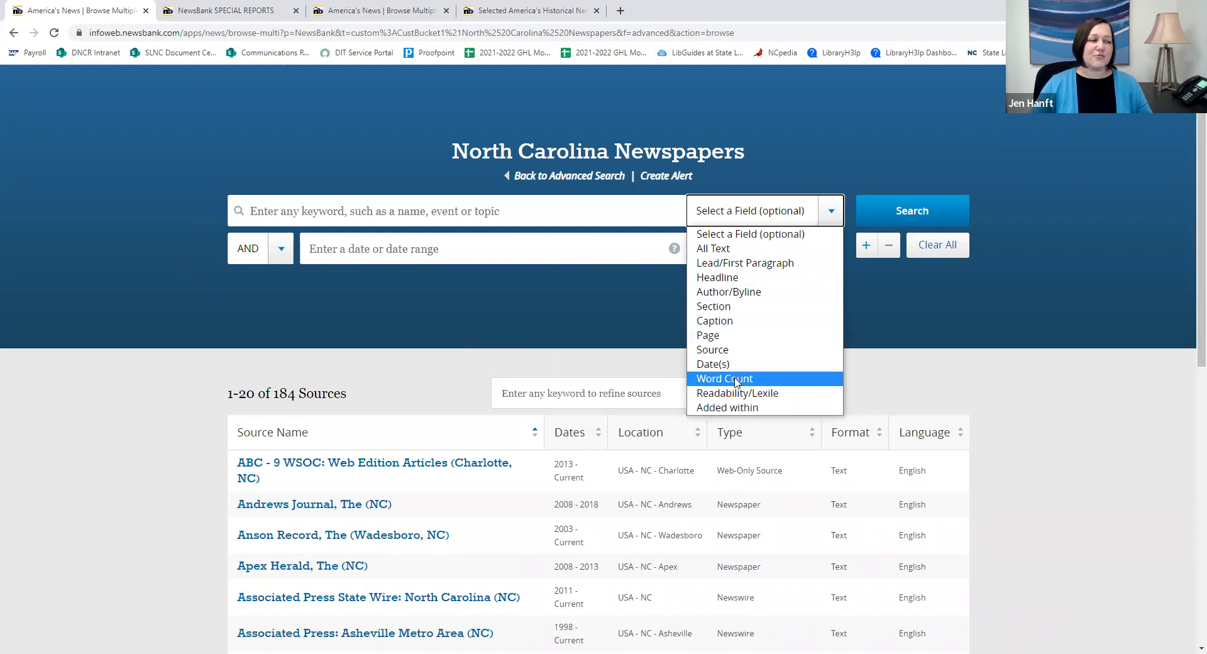
click(881, 315)
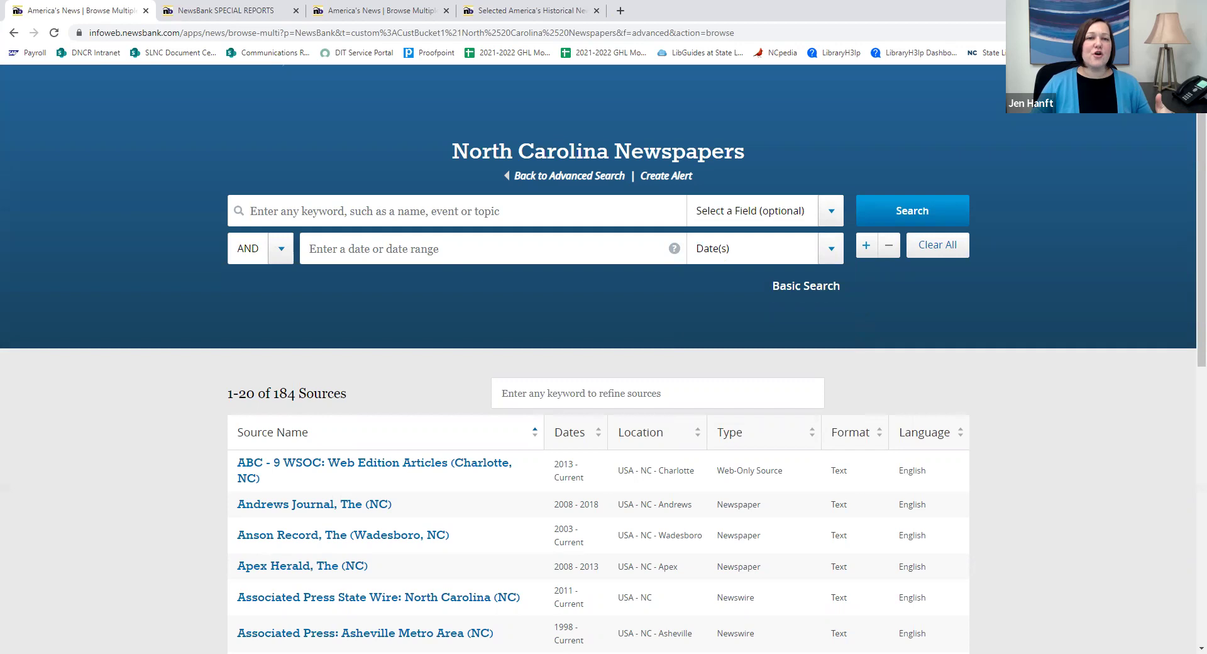
click(328, 215)
text("sarah keys")
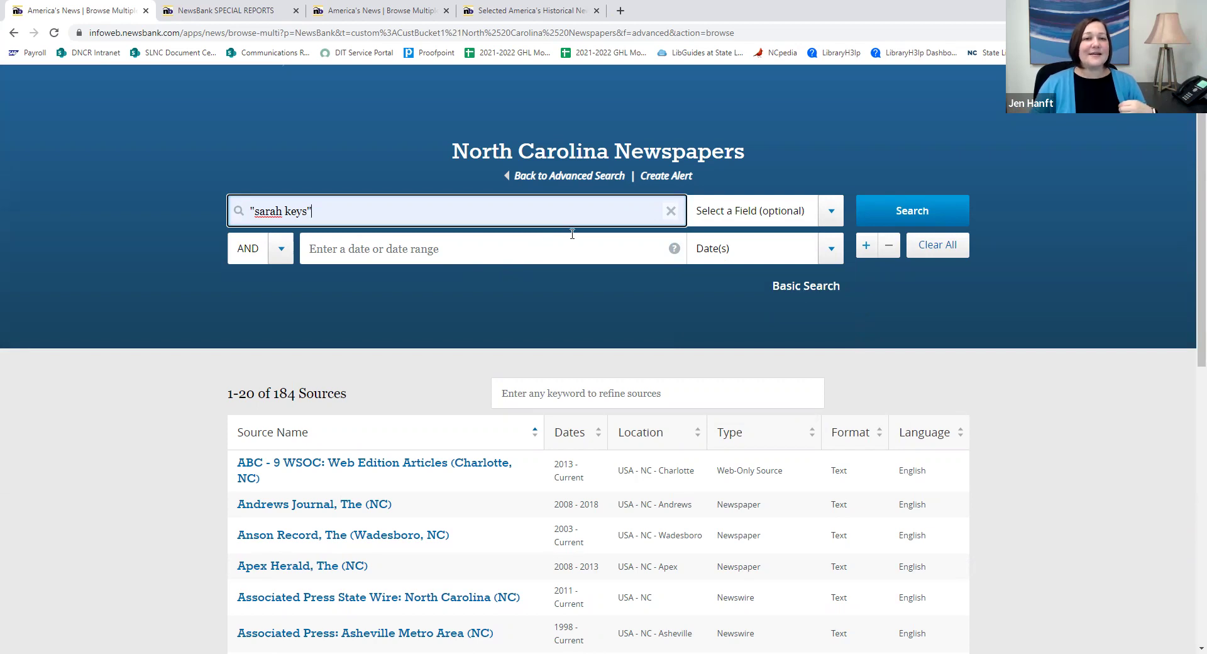
click(828, 213)
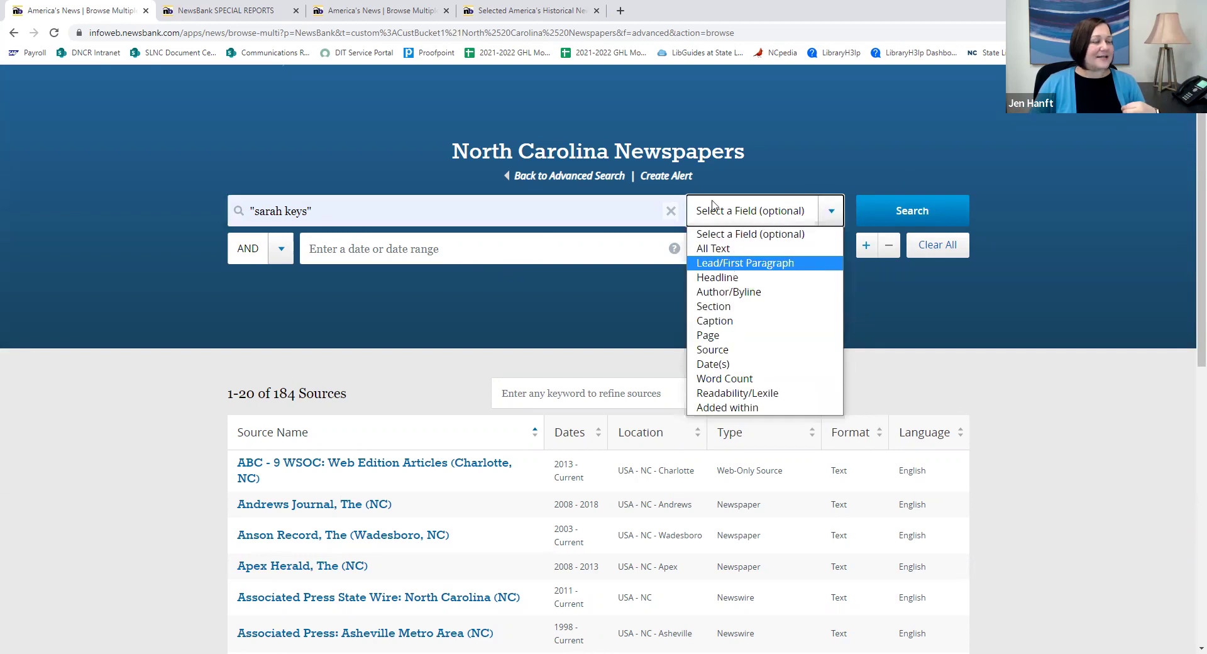
click(729, 263)
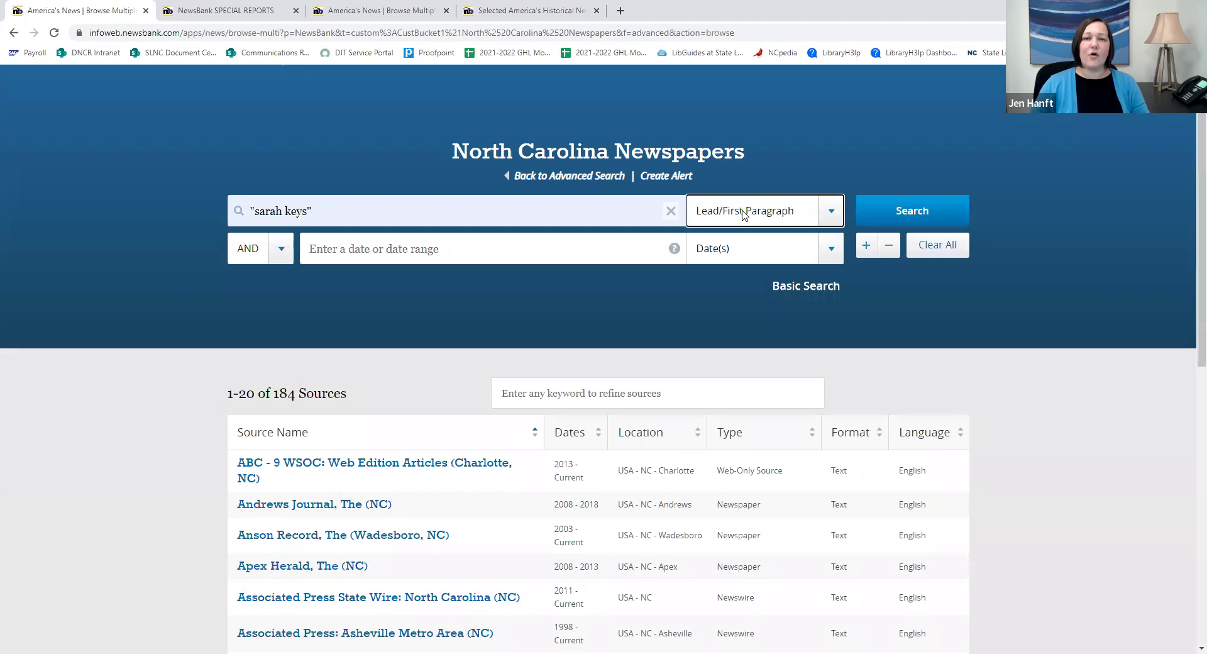
click(900, 212)
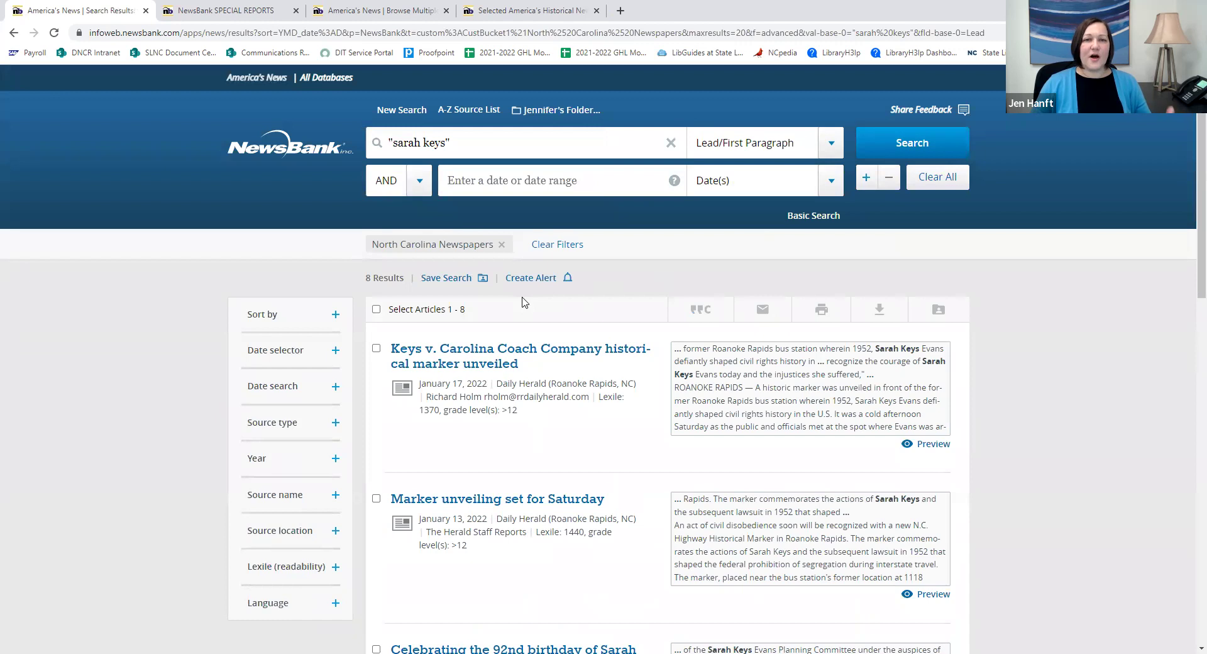
Look through the search results and open the article "Keys v. Carolina Coach Company historical marker unveiled"
scroll(525, 304, down, 1)
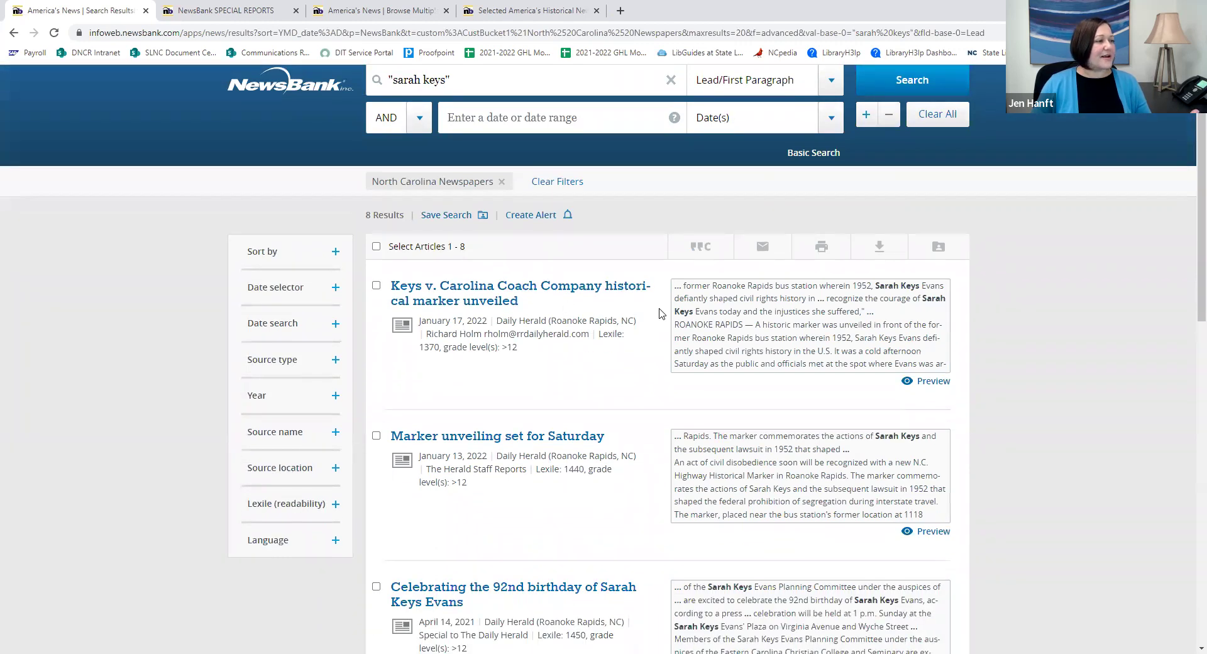
scroll(657, 313, down, 1)
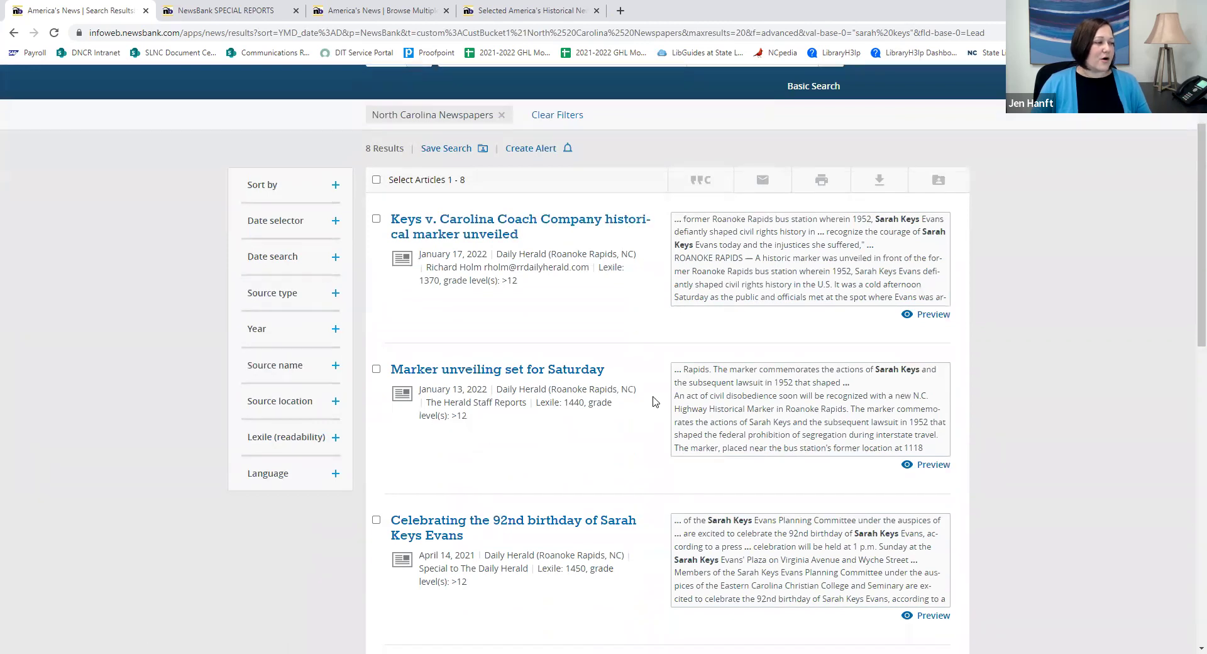
scroll(653, 402, down, 1)
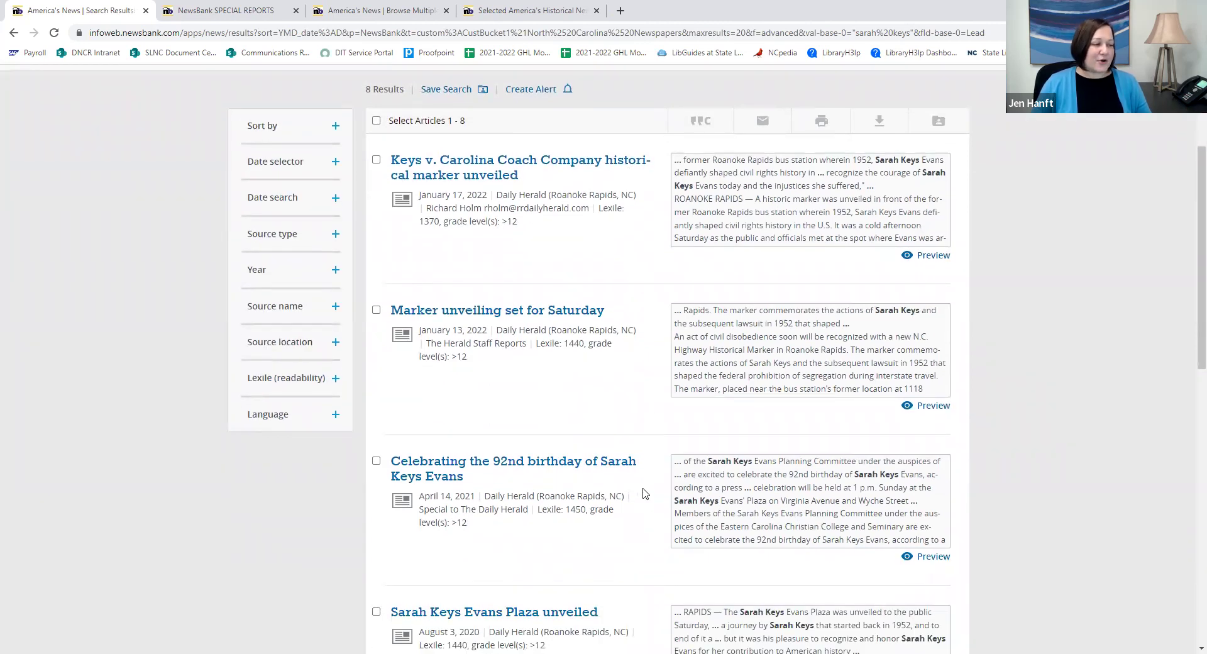
scroll(642, 494, down, 3)
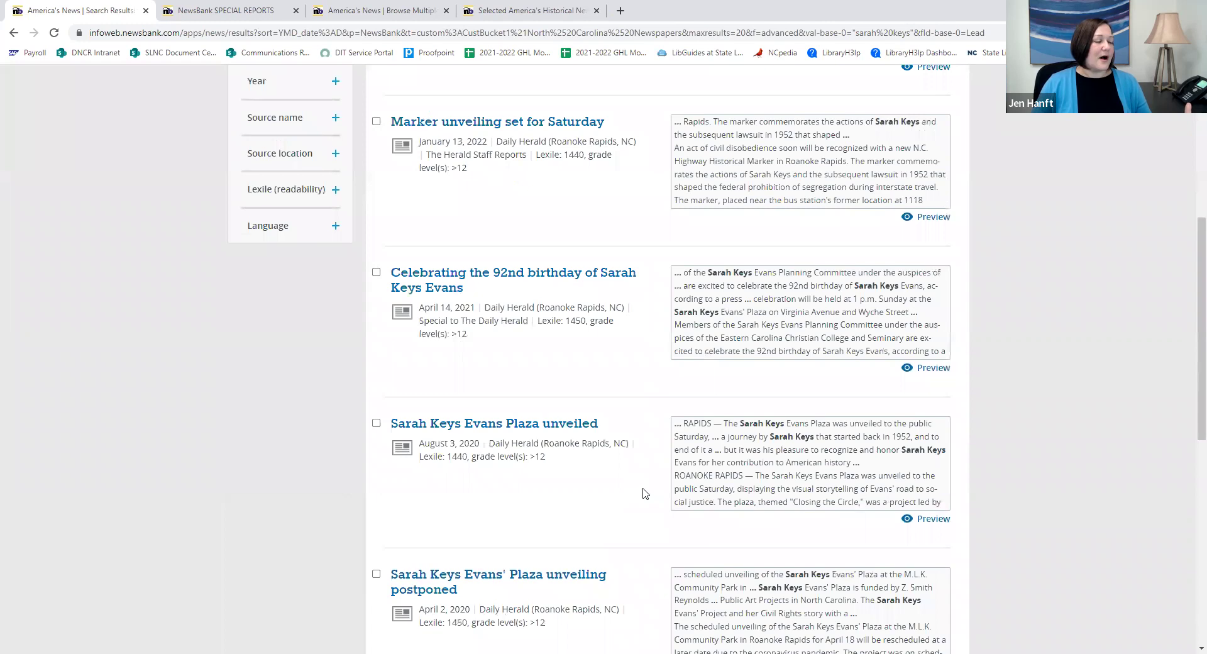
scroll(642, 494, up, 4)
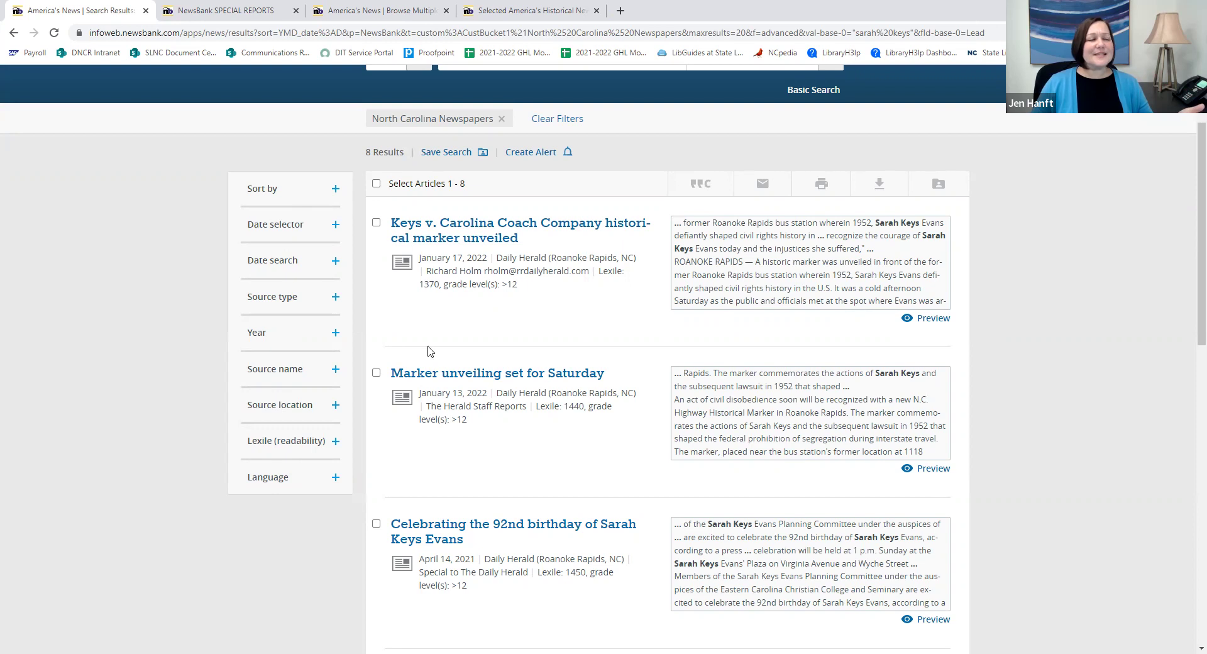
click(473, 230)
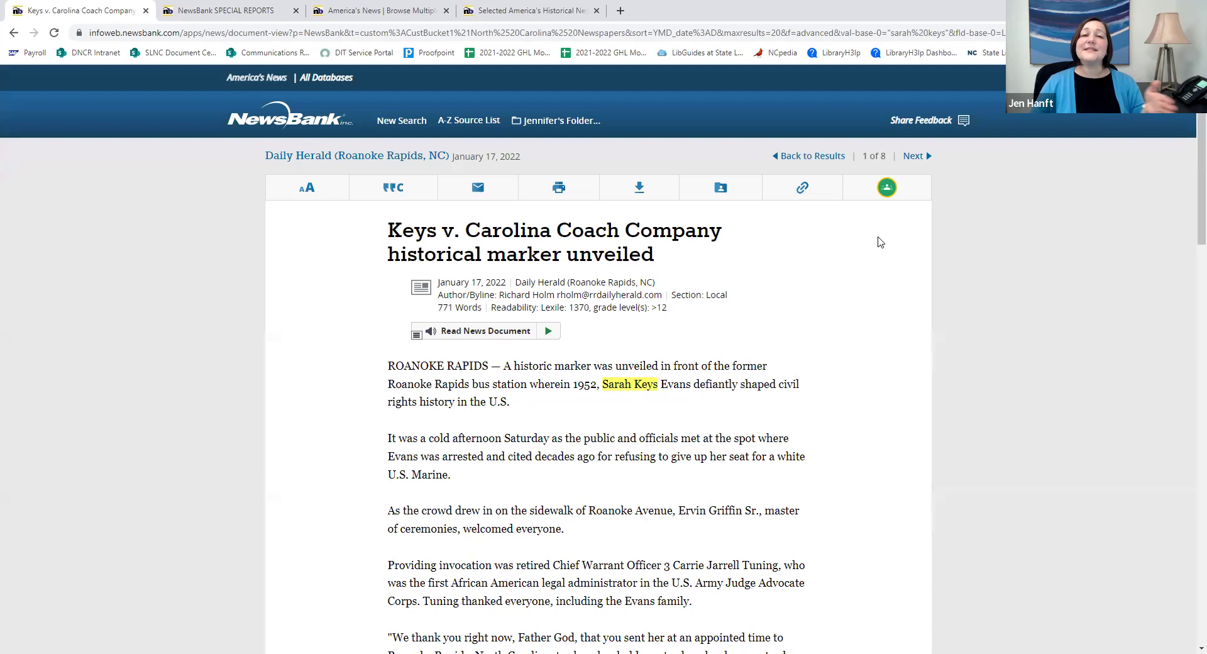
Examine the article's citation export and copy options, close them and return to the search results
click(402, 191)
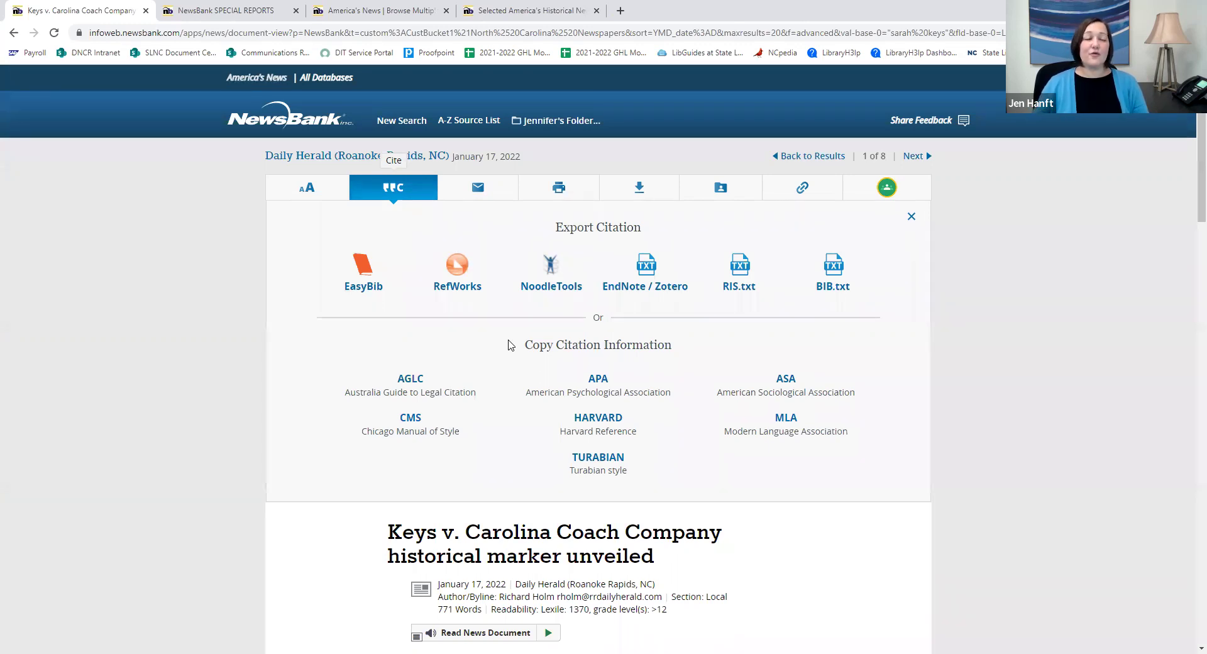
click(405, 192)
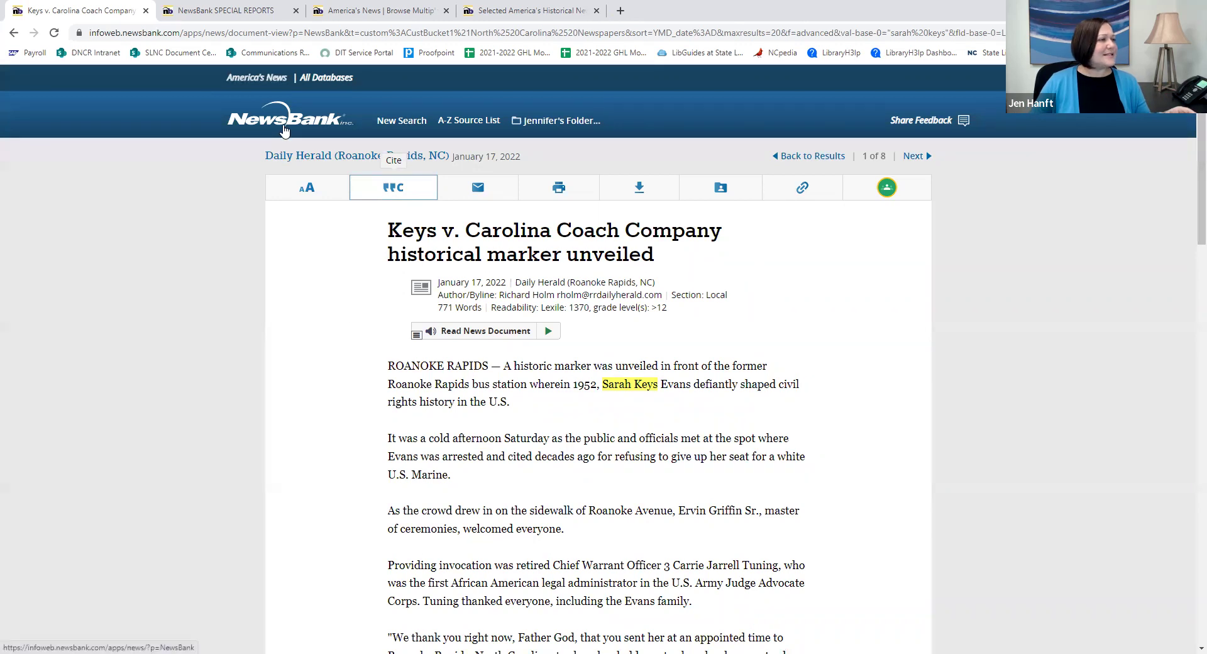
click(811, 155)
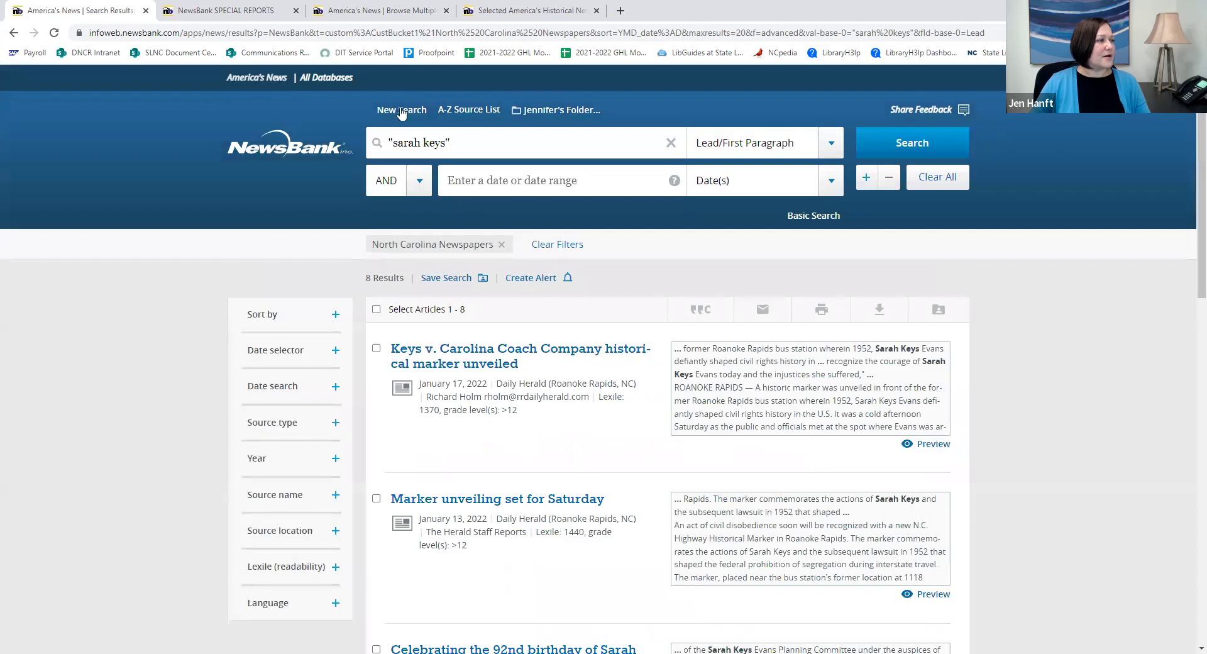
Start a new search of North Carolina Newspapers for "state library of north carolina" in the Headline field
click(397, 112)
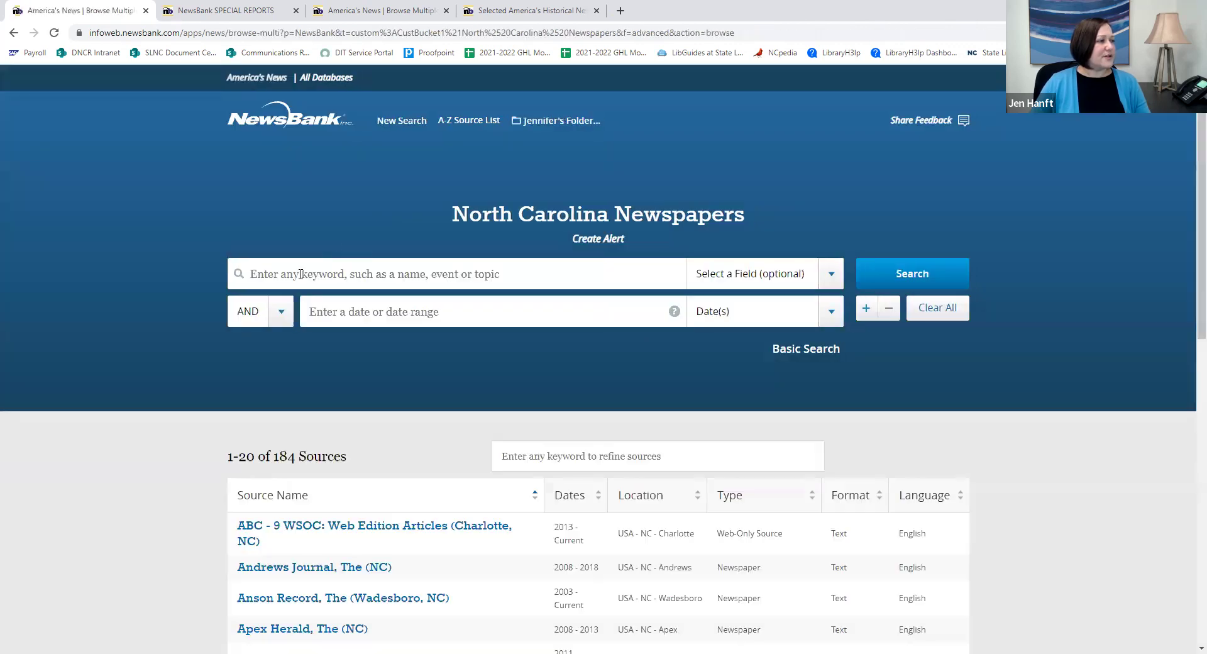
click(300, 274)
click(286, 352)
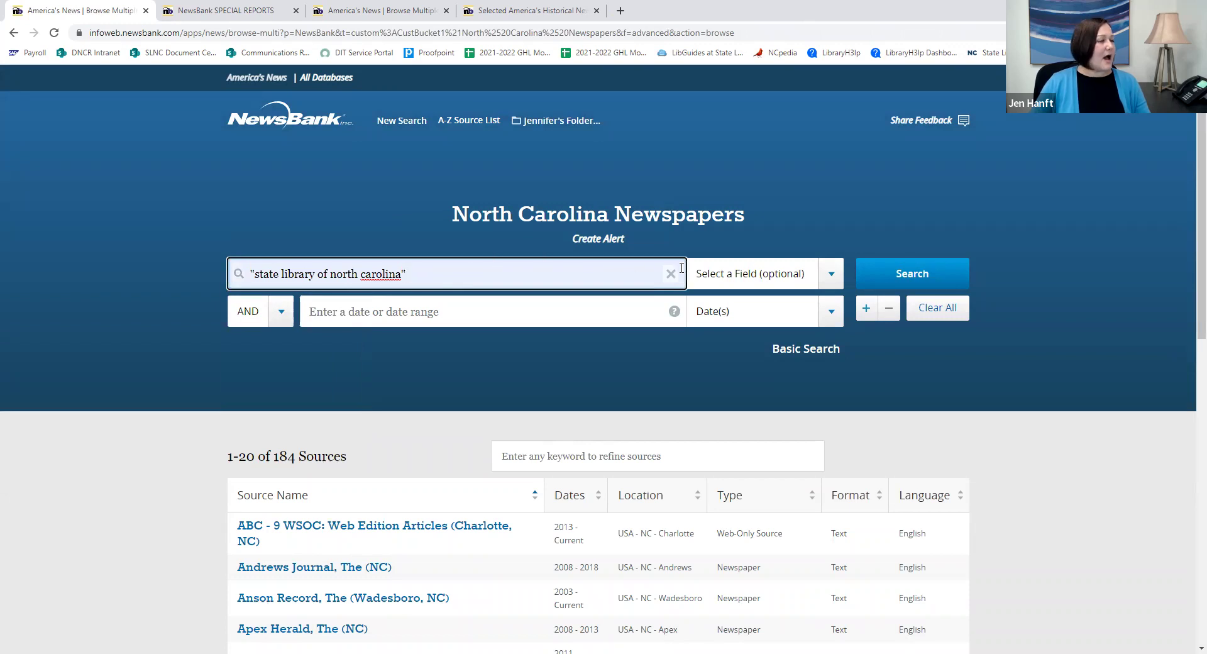
click(736, 277)
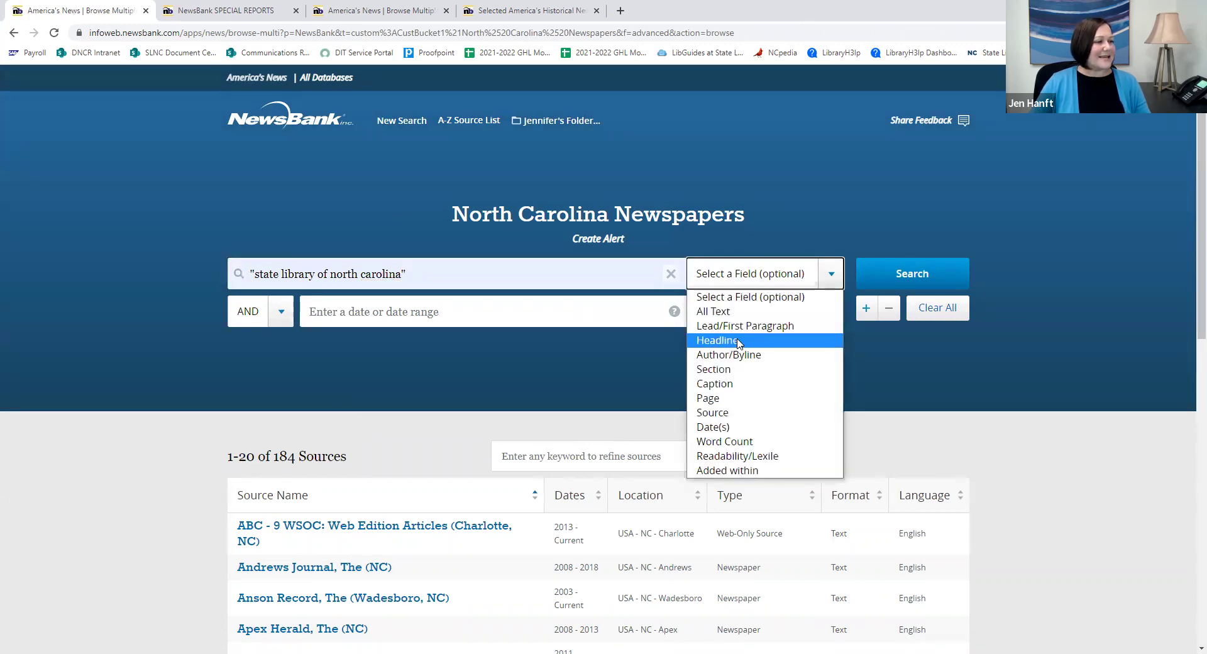
click(738, 340)
click(947, 274)
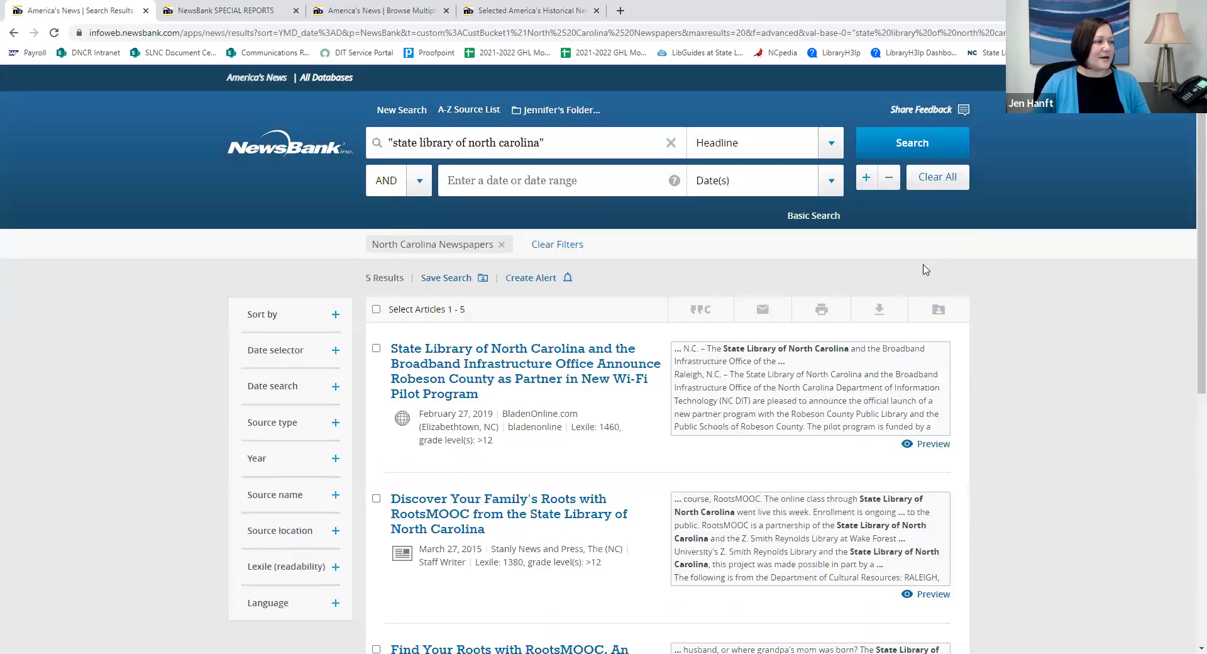
Look through the headline results and preview the article about the Robeson County Wi-Fi pilot program
scroll(899, 296, down, 2)
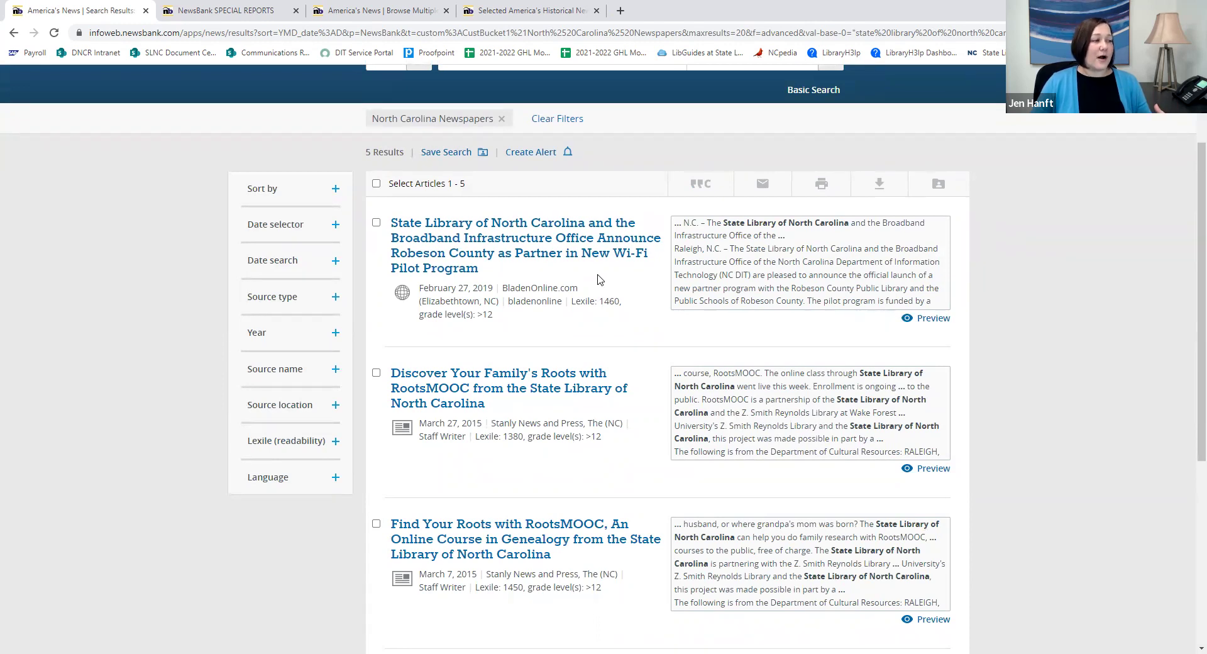
mouse_move(599, 276)
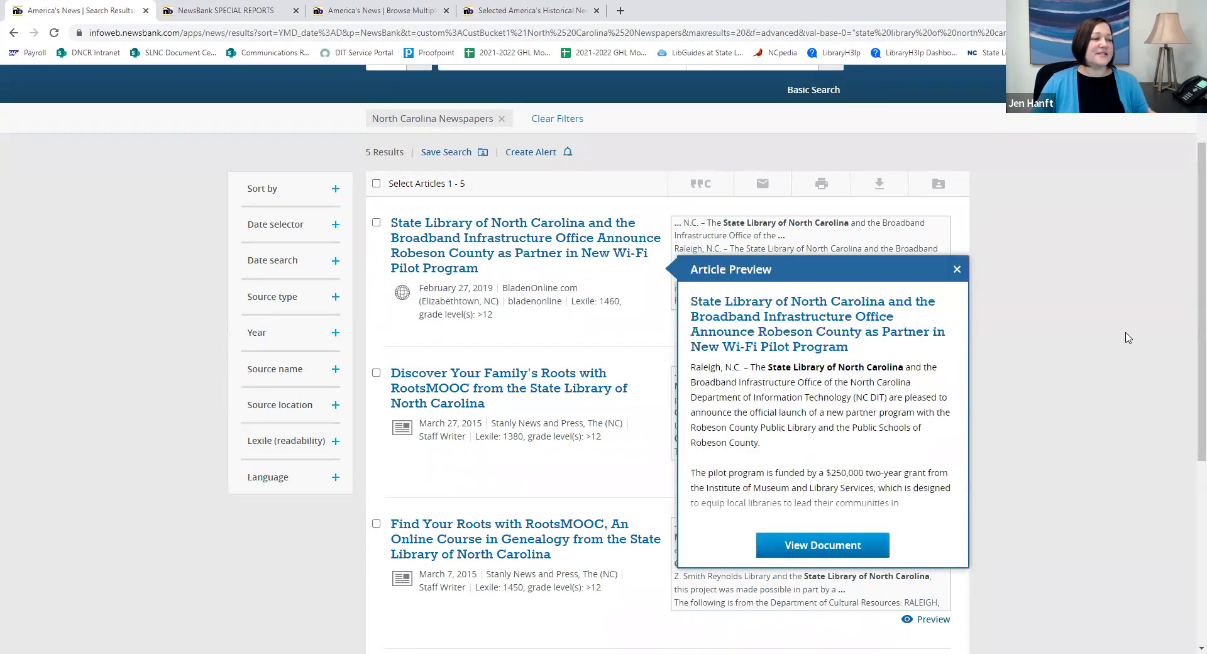
scroll(1072, 317, up, 2)
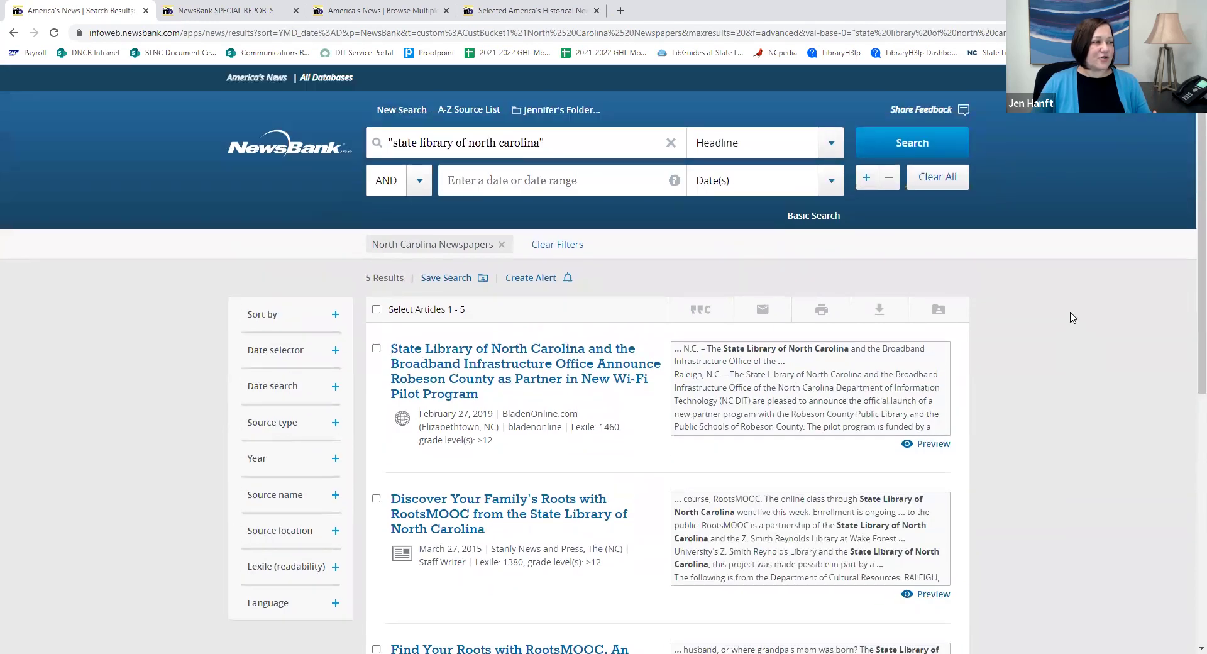
Create an email alert for this search, sent to the presenter's e-mail address once a week on Friday, and close the alert dialog
drag(559, 277, 505, 280)
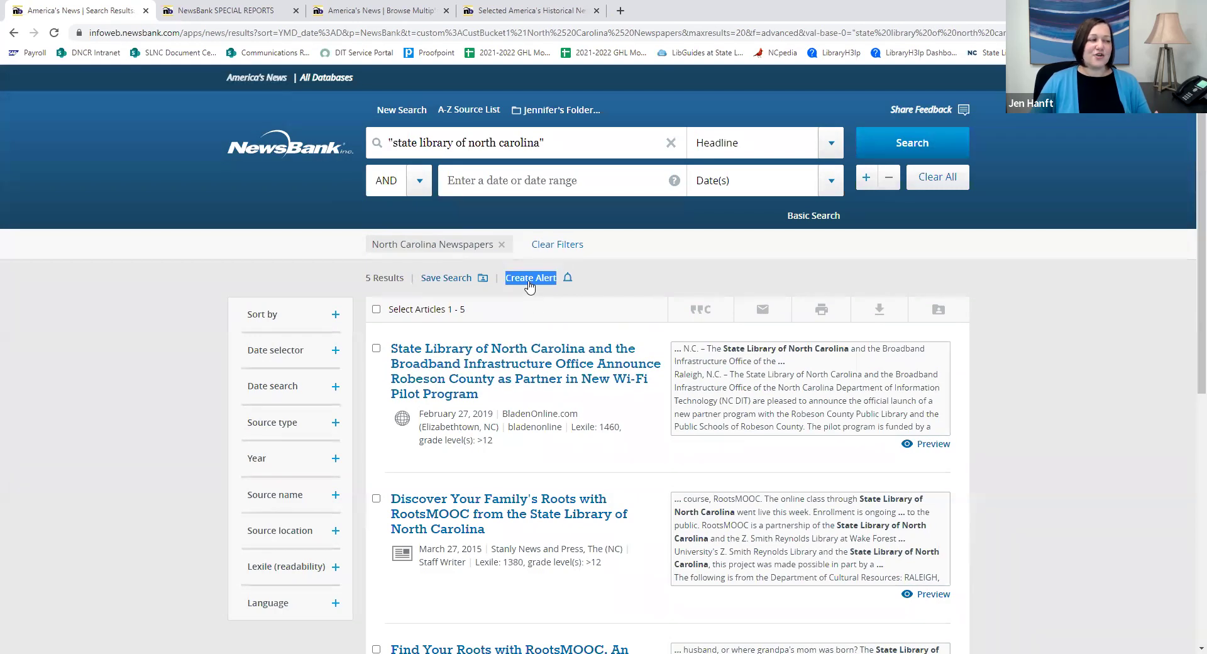
click(530, 278)
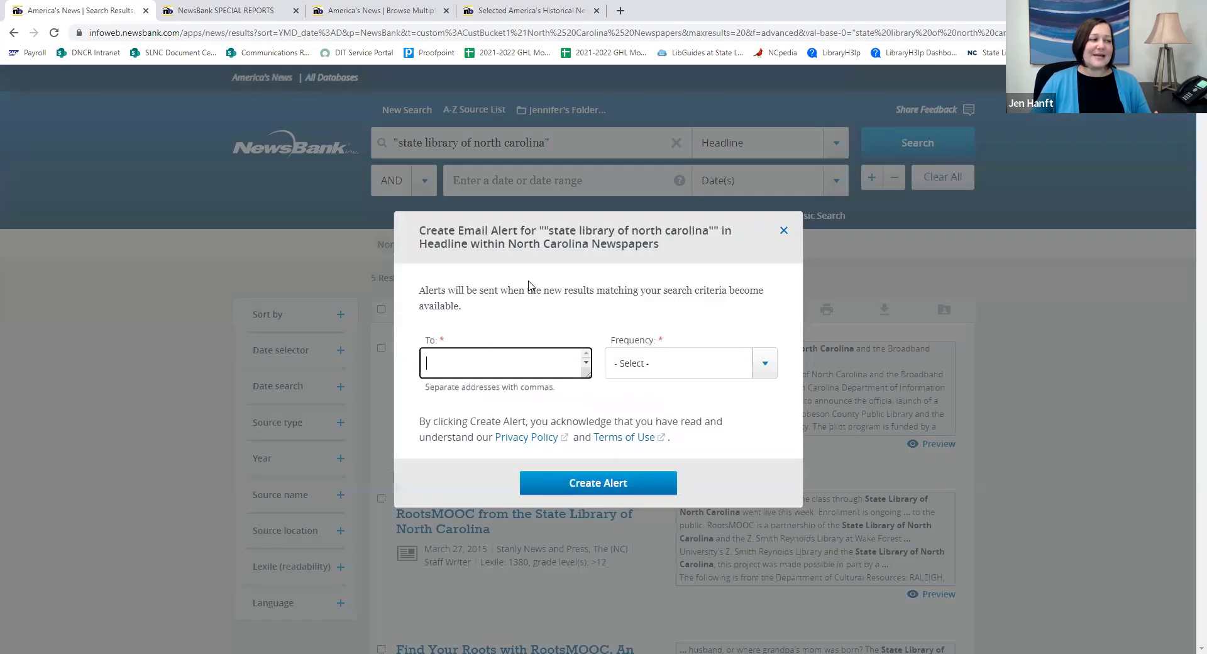
click(473, 366)
click(477, 395)
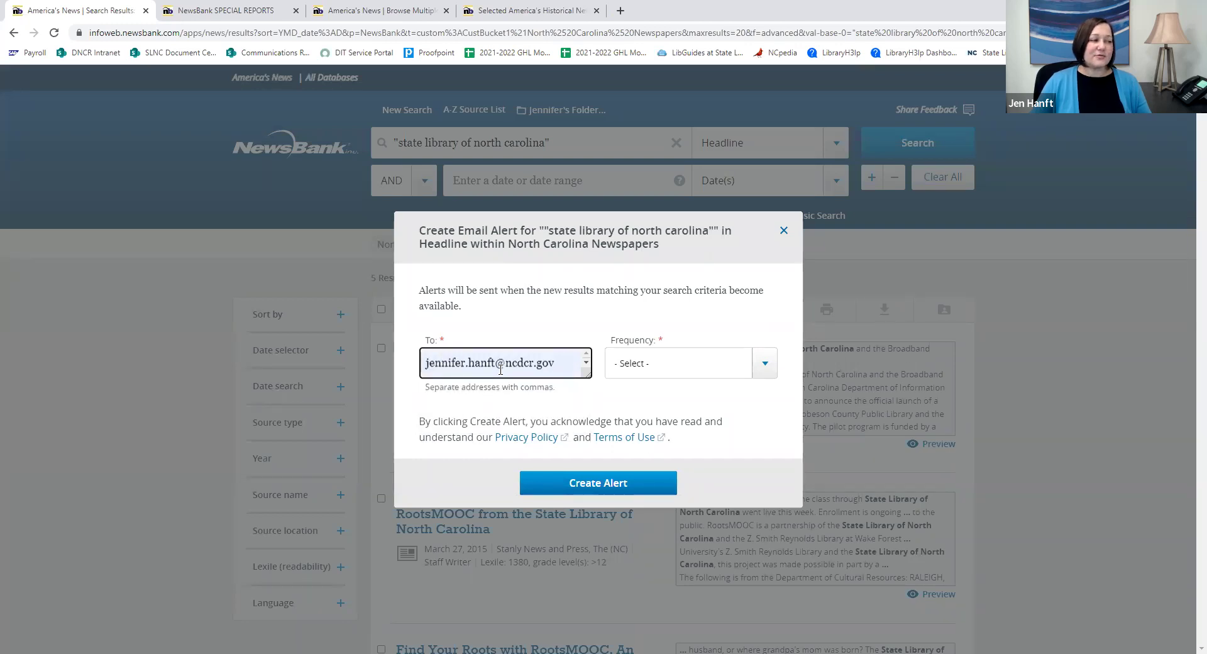
click(699, 374)
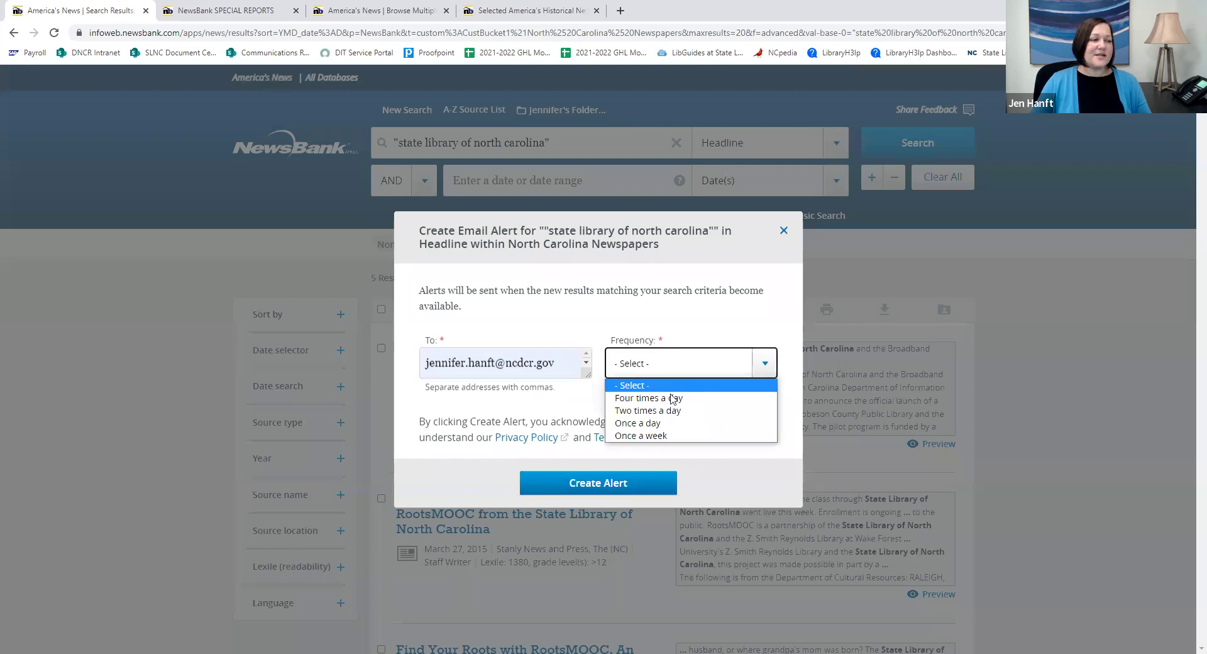
click(657, 436)
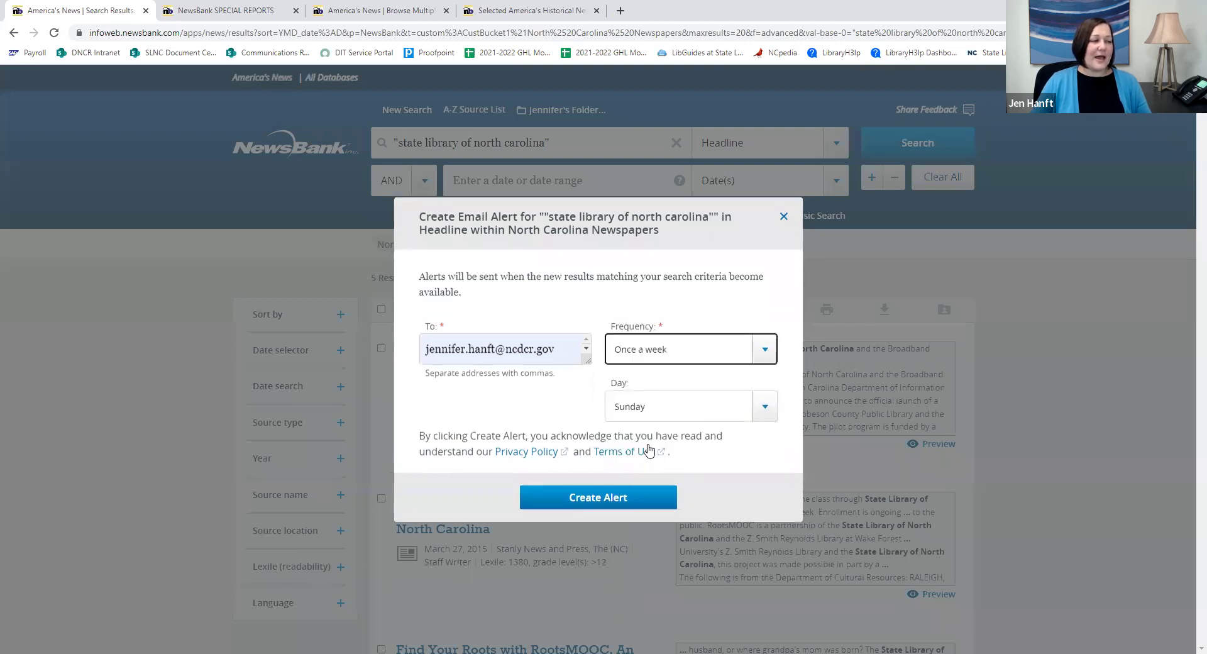
click(657, 407)
click(647, 490)
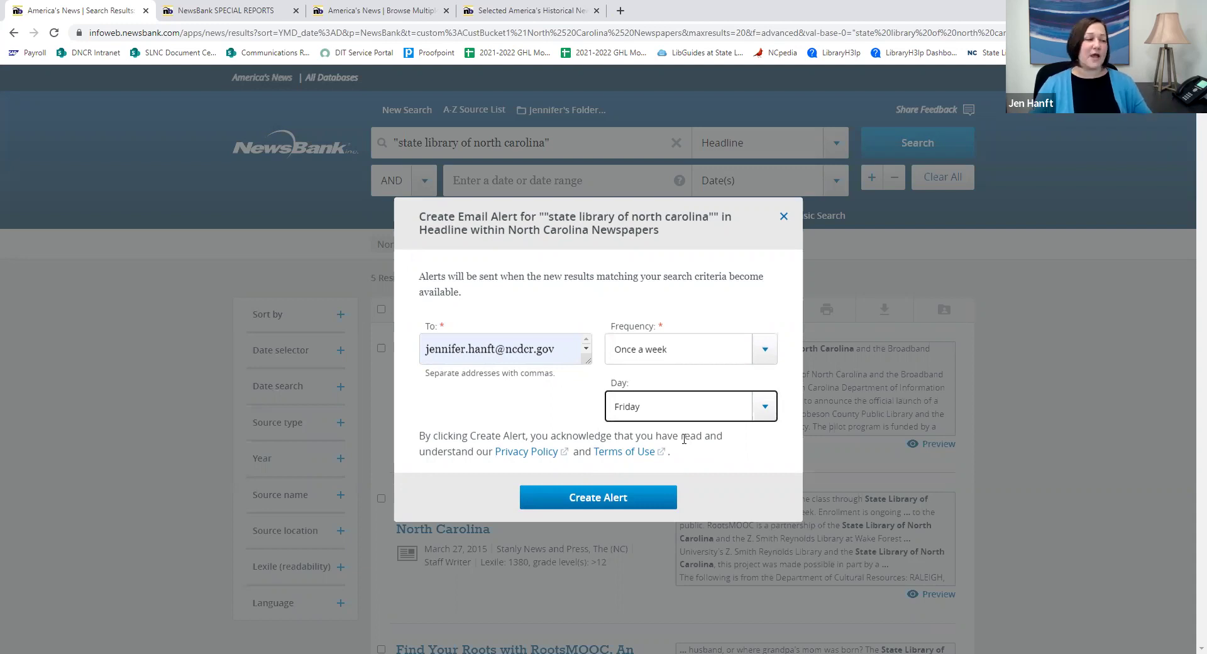
click(670, 491)
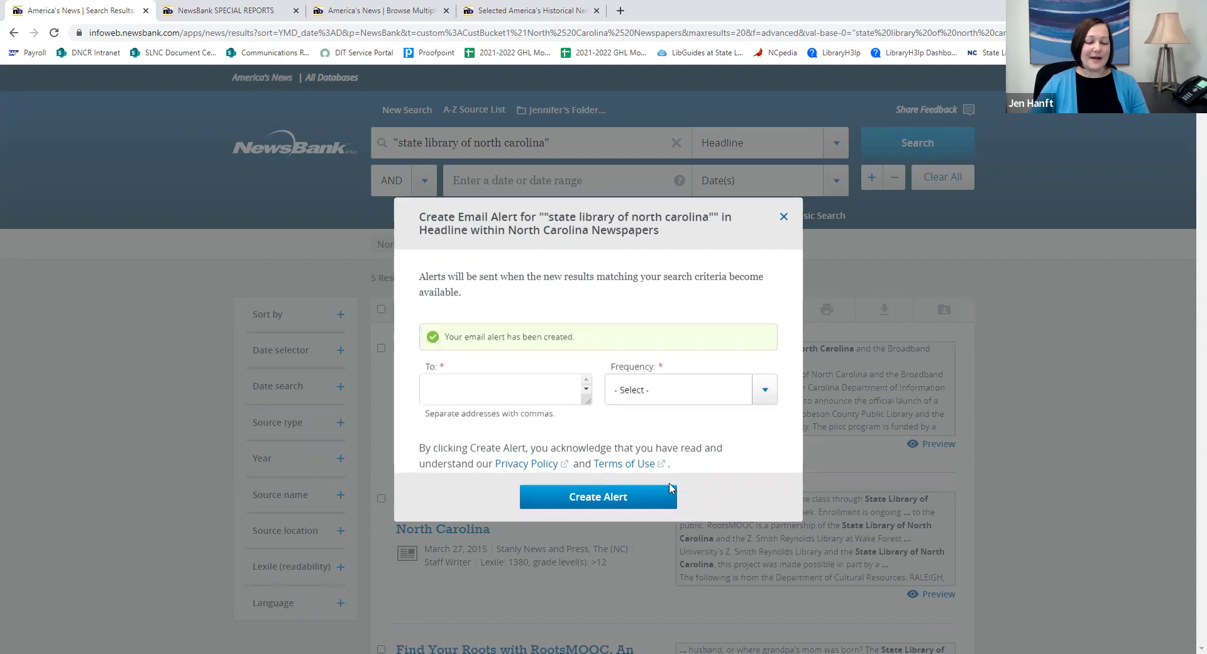
click(607, 491)
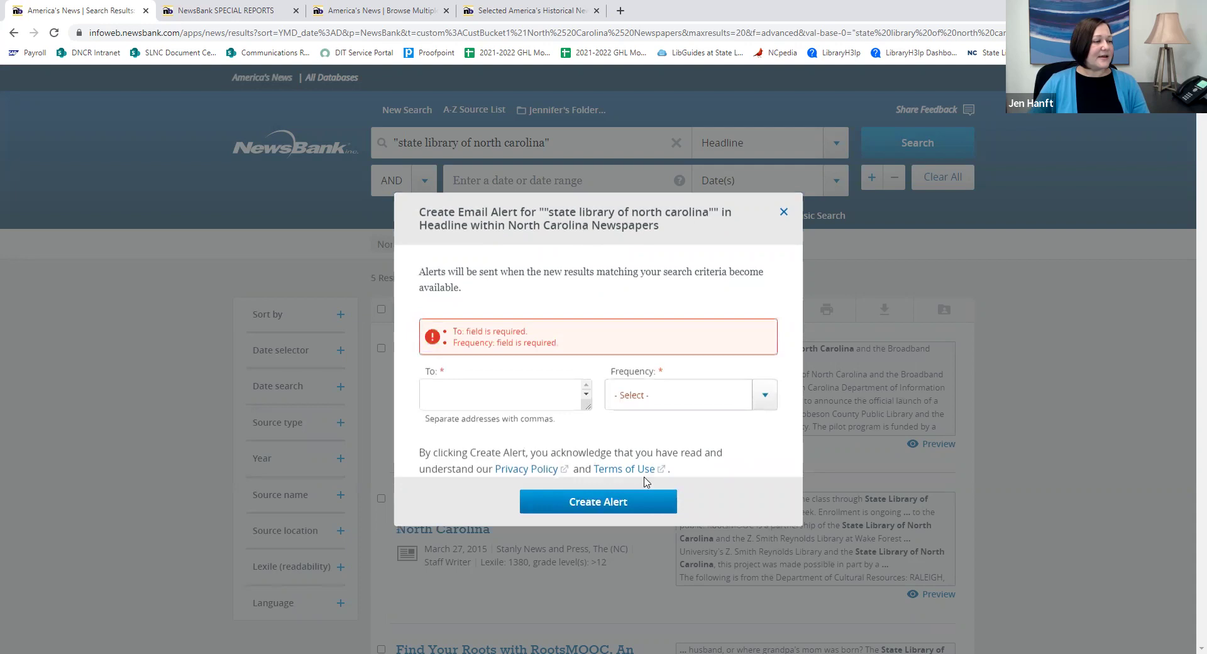
click(784, 212)
View the saved alerts in the personal folder and open My Saved Articles to read how articles are saved
click(575, 113)
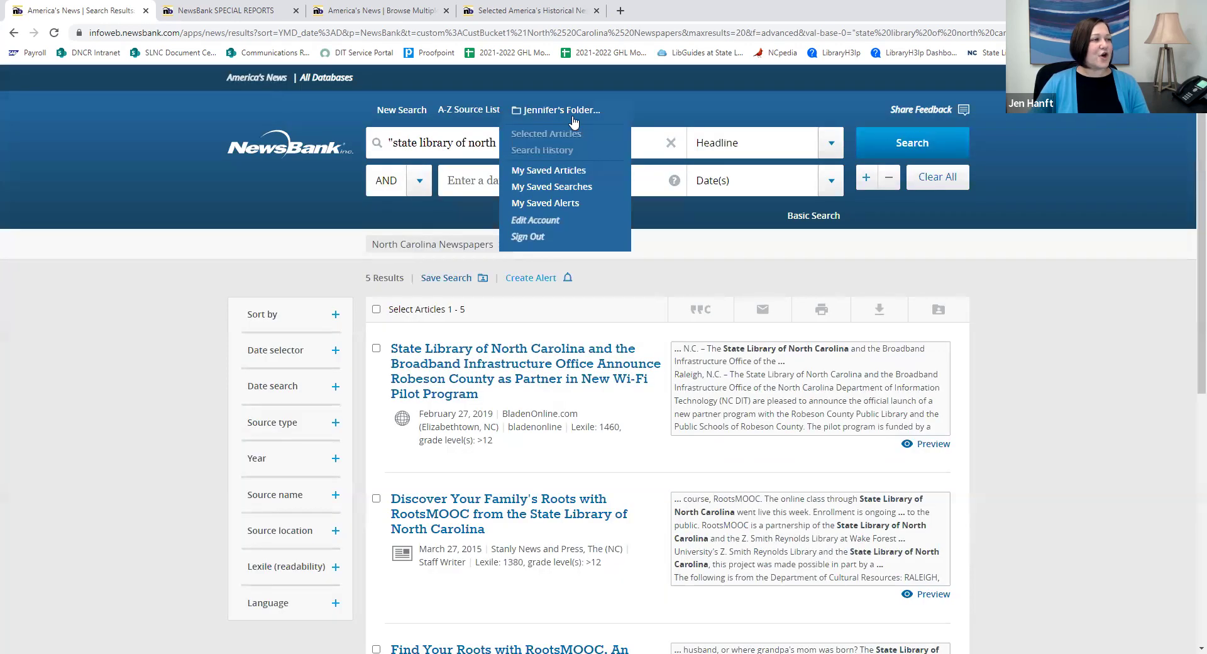
click(547, 203)
mouse_move(563, 120)
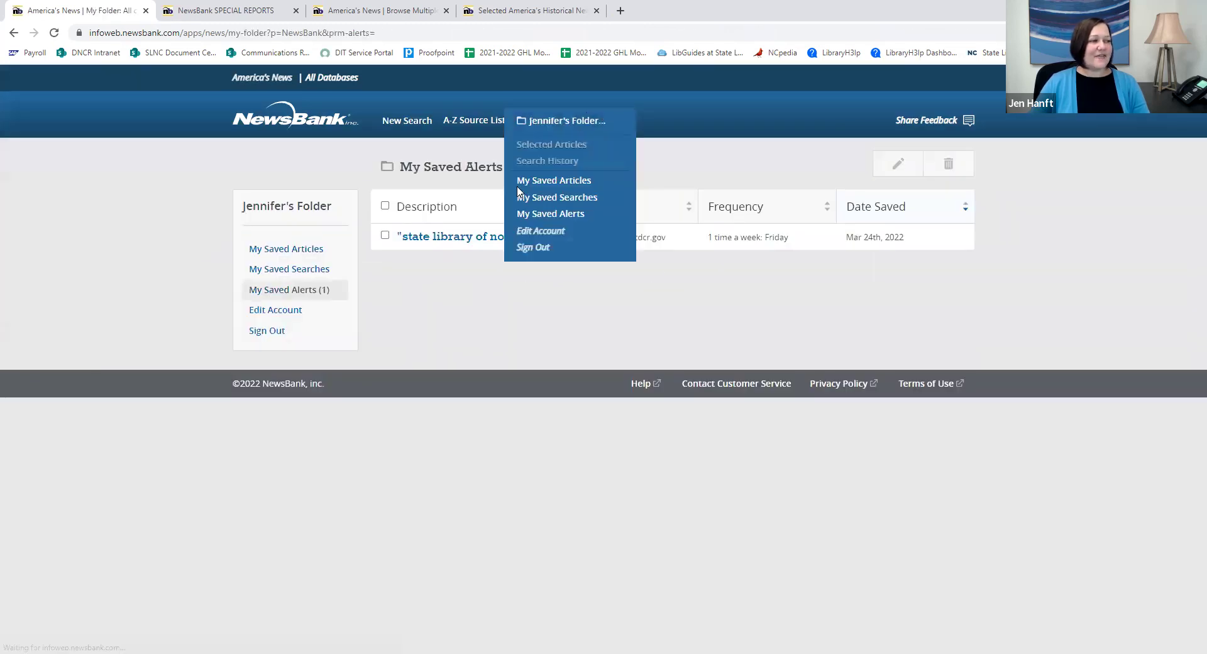
click(281, 250)
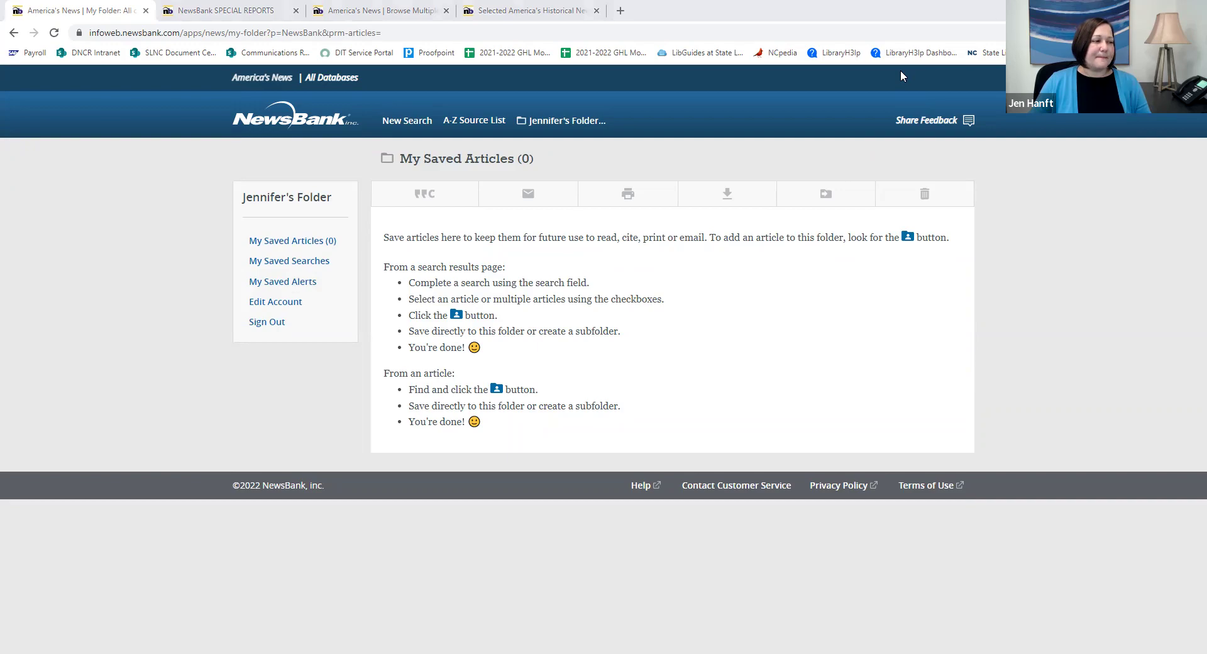
Switch to the Newspapers_PartThree PowerPoint slide show and display the Questions slide
key(alt+Tab)
click(878, 458)
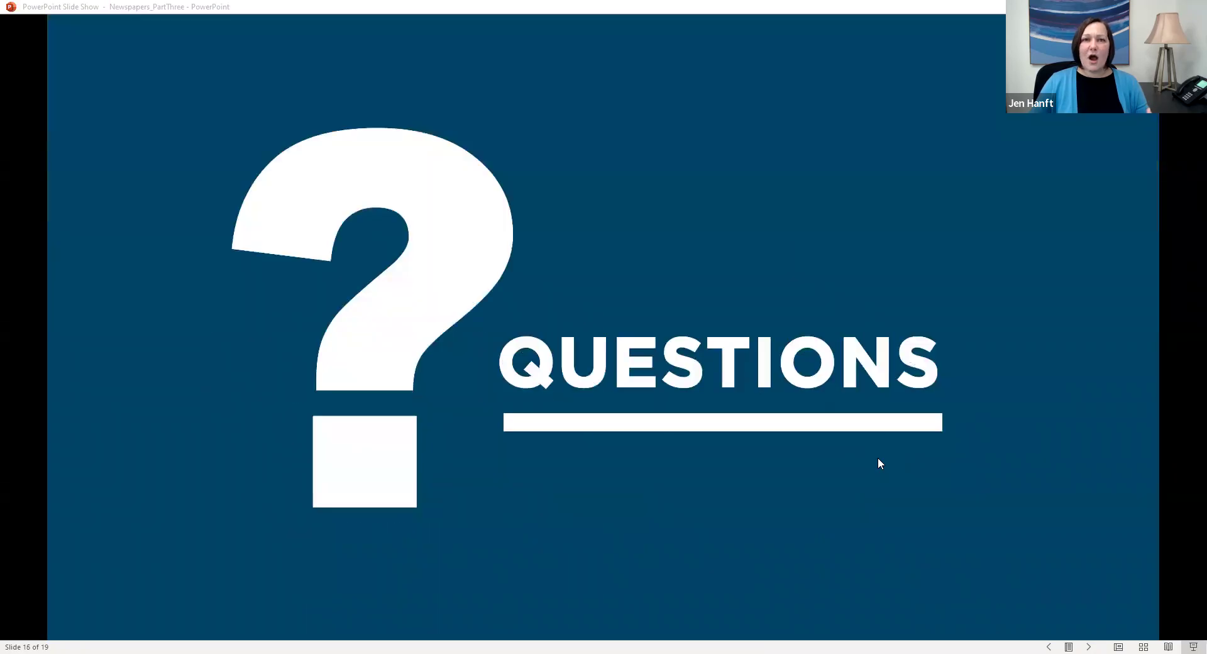